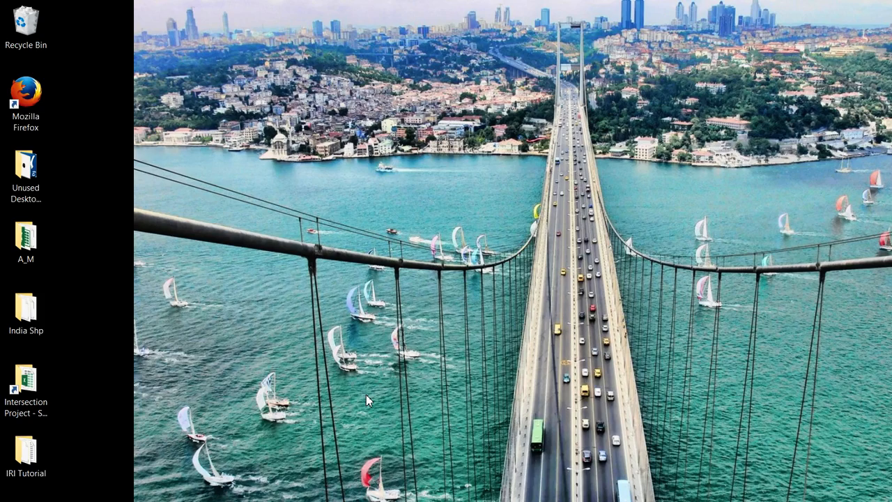
- Launch ArcMap and dismiss the Getting Started dialog to work in a blank untitled map
key("super")
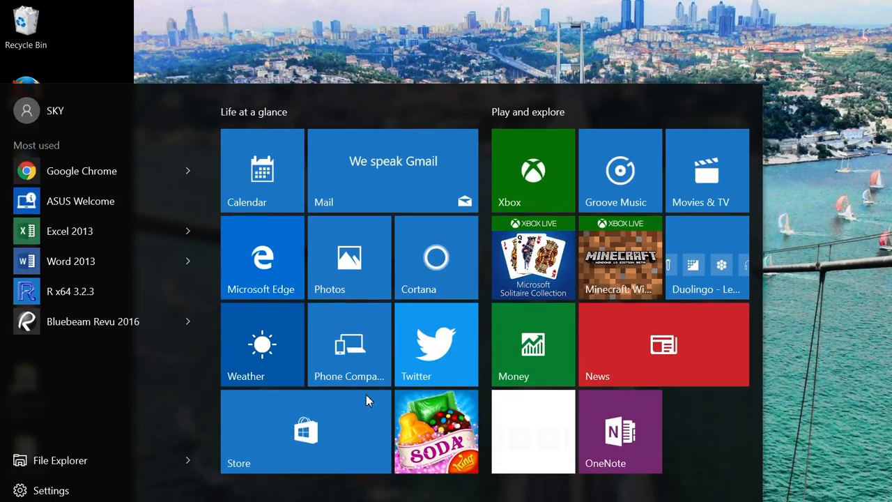
type("arc")
key("Return")
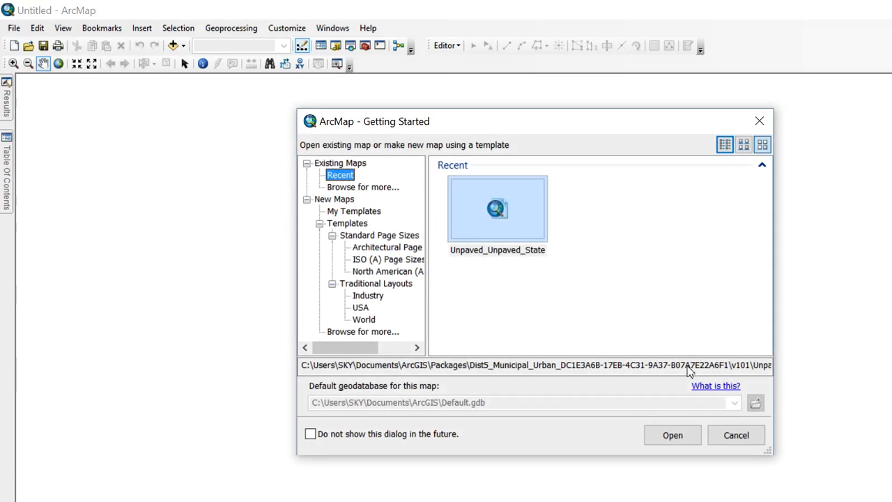
key("Escape")
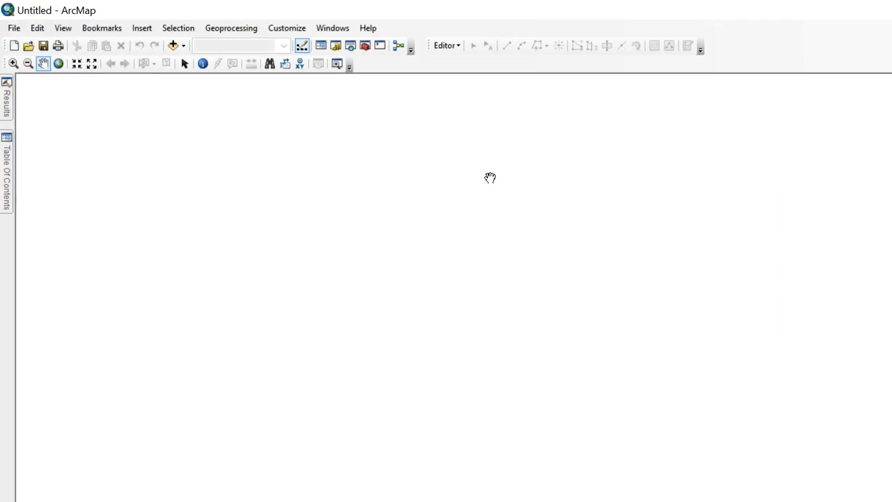
- Set the Layers data frame's coordinate system to the geographic system WGS 1984, found by searching for "wgs 1984"
left_click(8, 160)
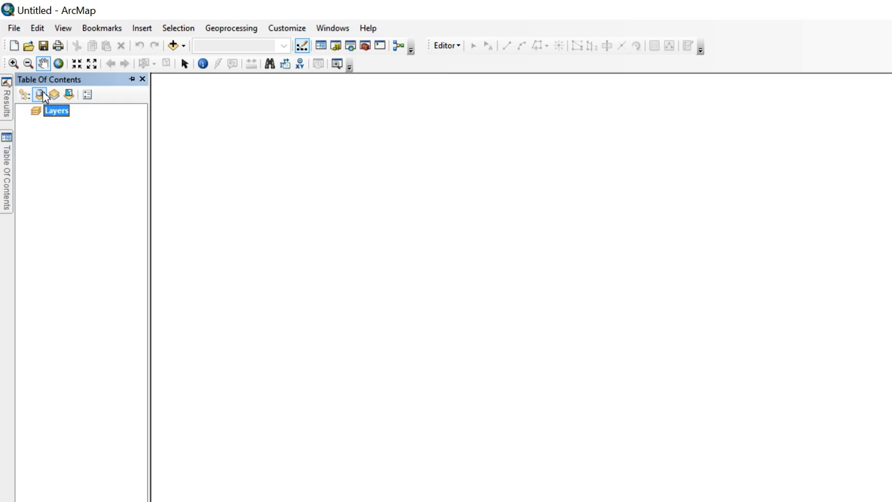
right_click(50, 108)
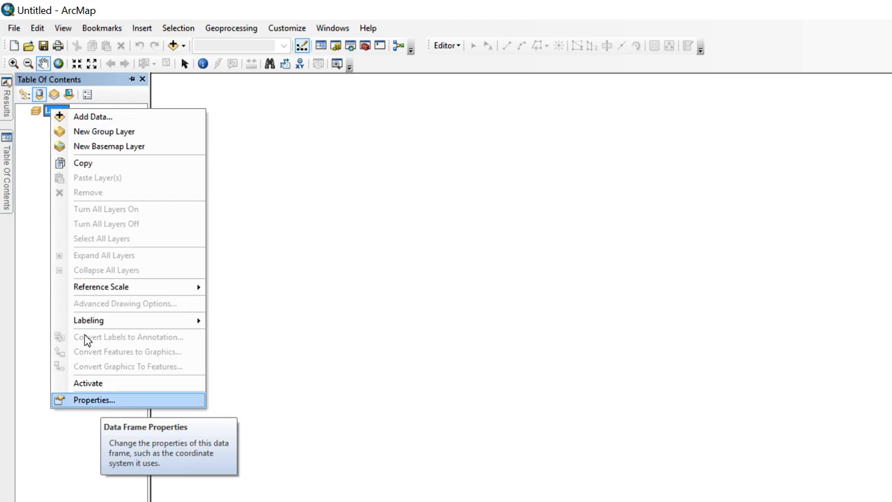
key("Return")
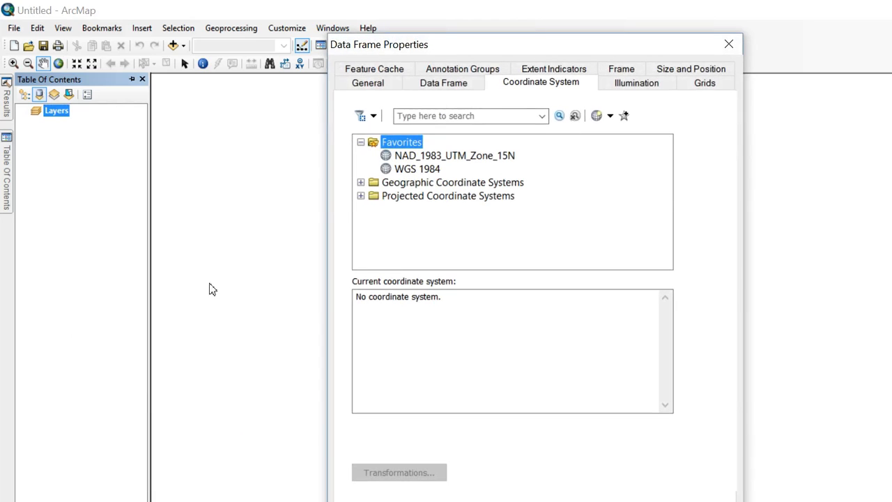
left_click(397, 115)
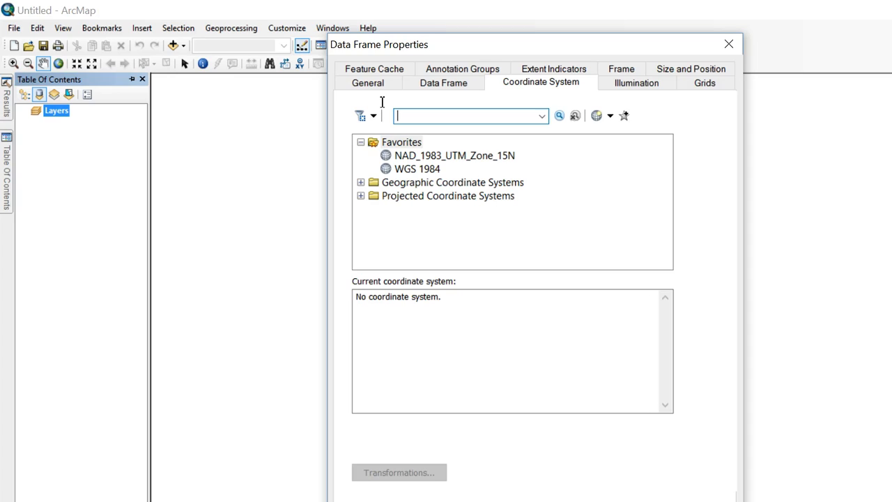
type("wgs 1984")
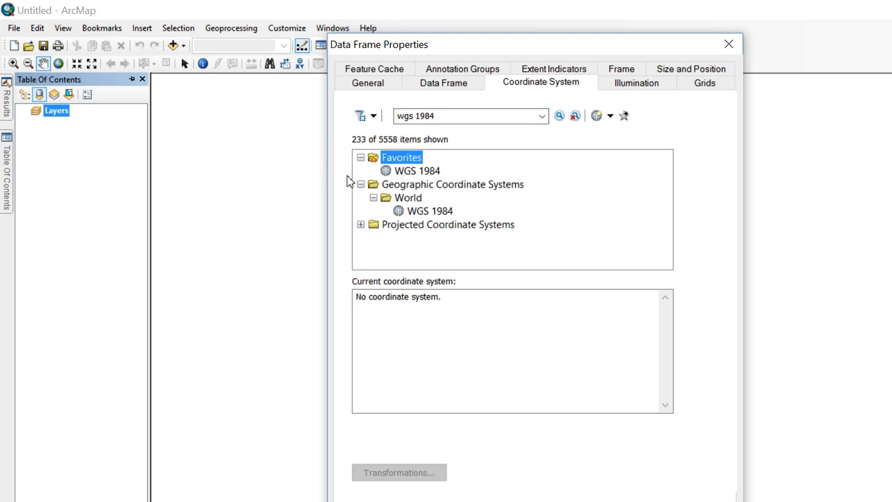
left_click(419, 211)
right_click(429, 211)
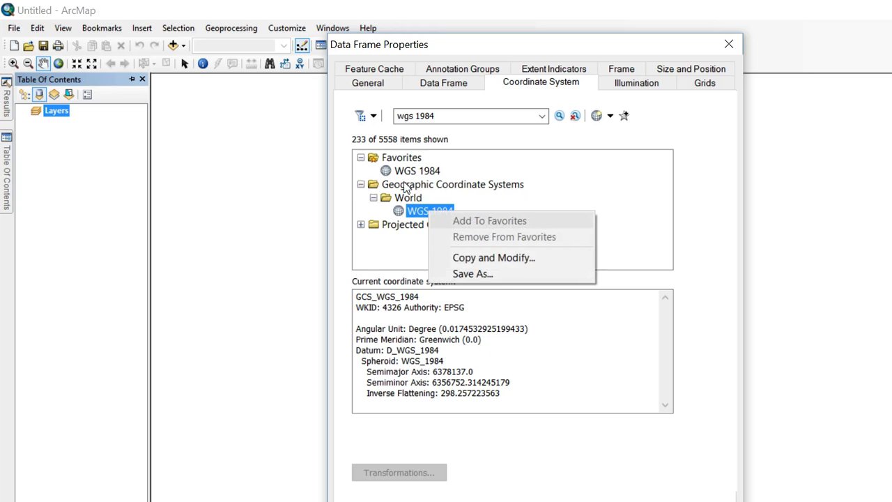
left_click(460, 208)
double_click(417, 170)
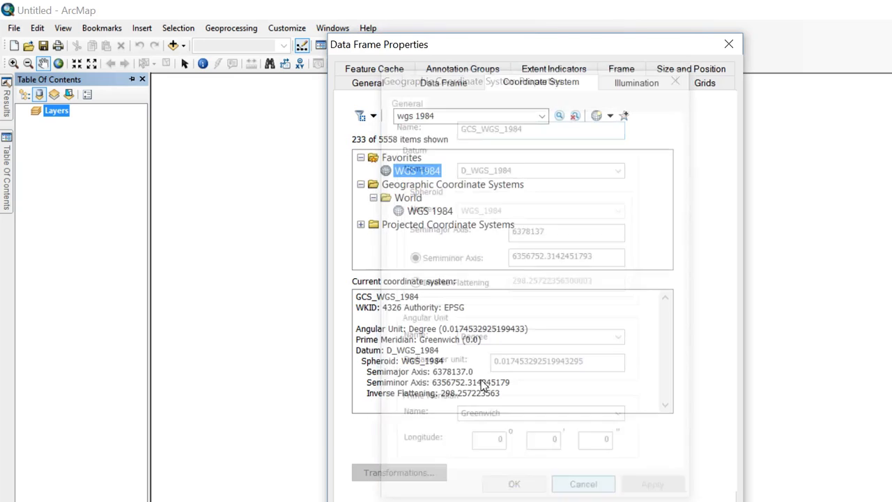
left_click(513, 491)
left_click(463, 431)
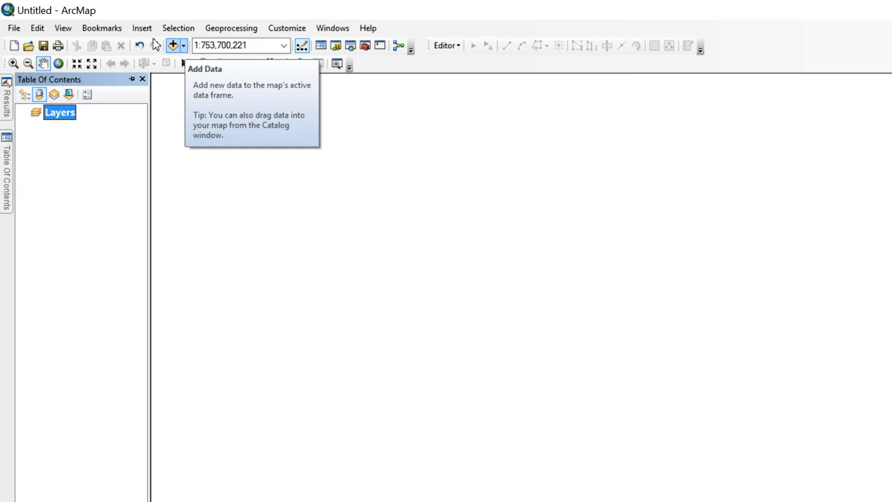
- Start adding data, connect to the Desktop folder and browse to its IRI Tutorial subfolder
left_click(183, 46)
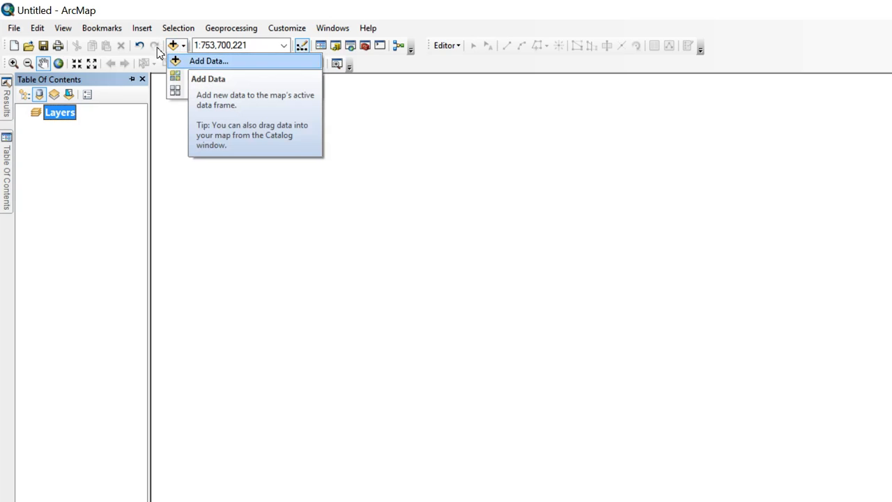
left_click(208, 60)
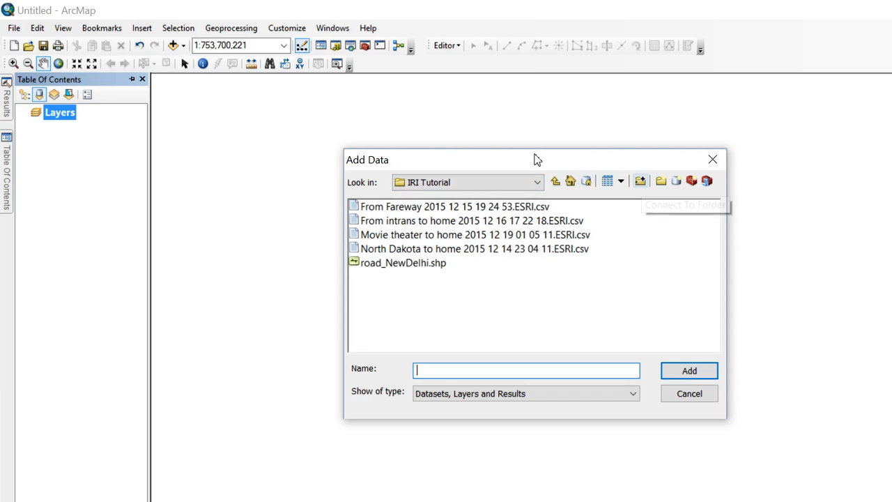
left_click(466, 179)
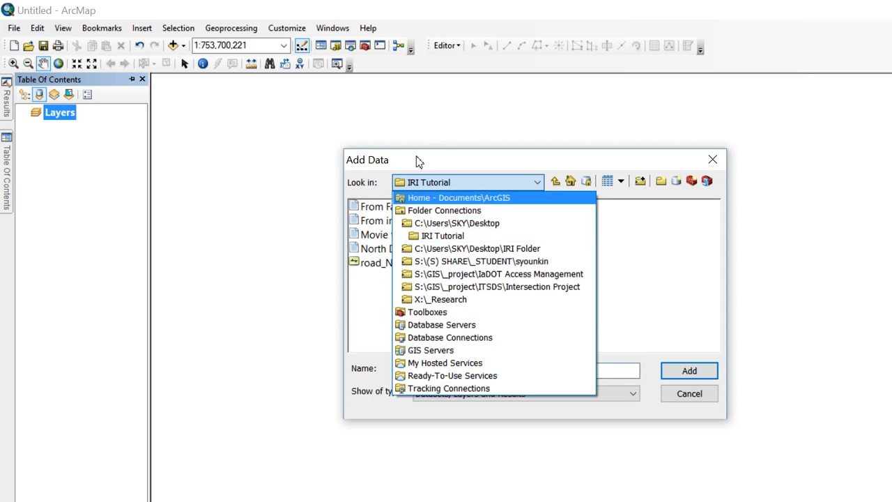
left_click(503, 156)
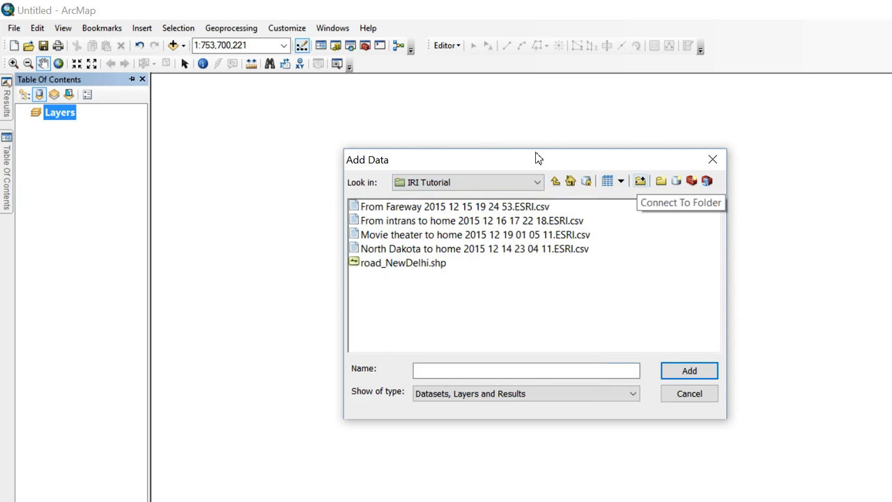
left_click(641, 181)
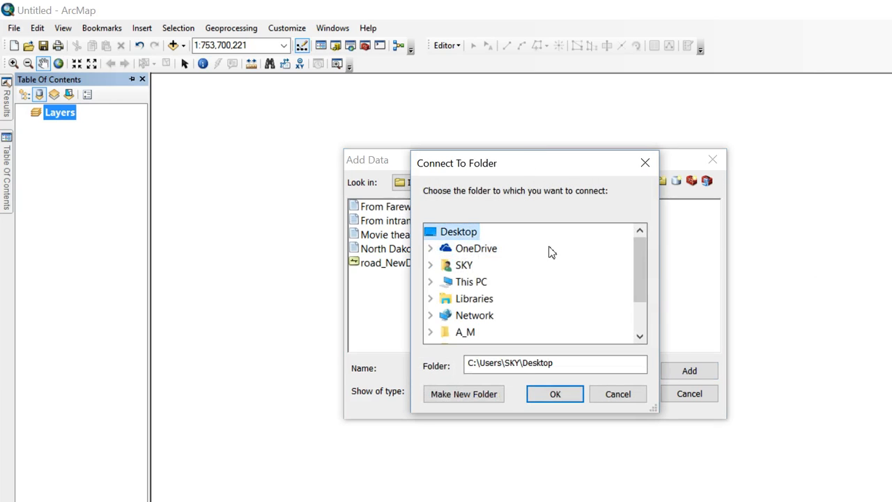
key("Return")
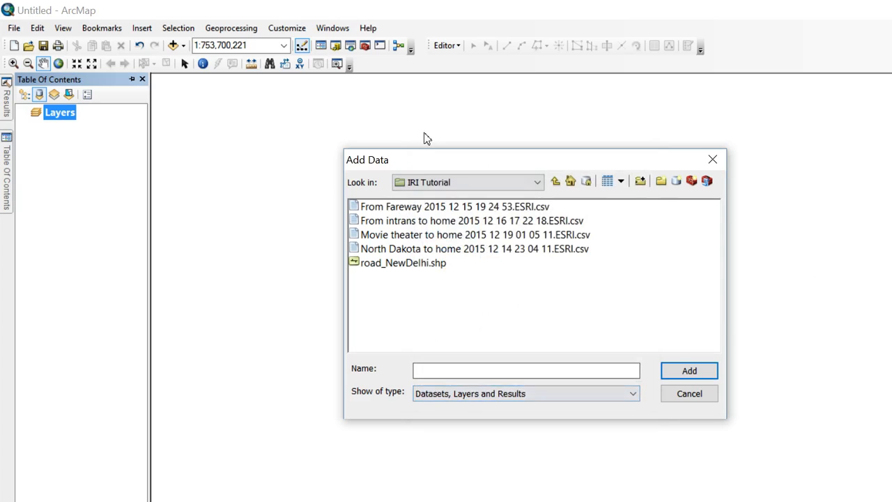
left_click(423, 182)
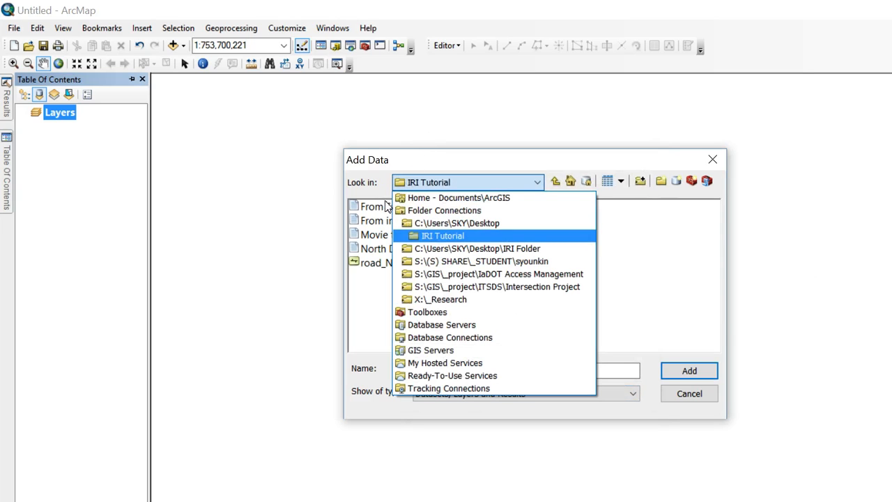
left_click(443, 235)
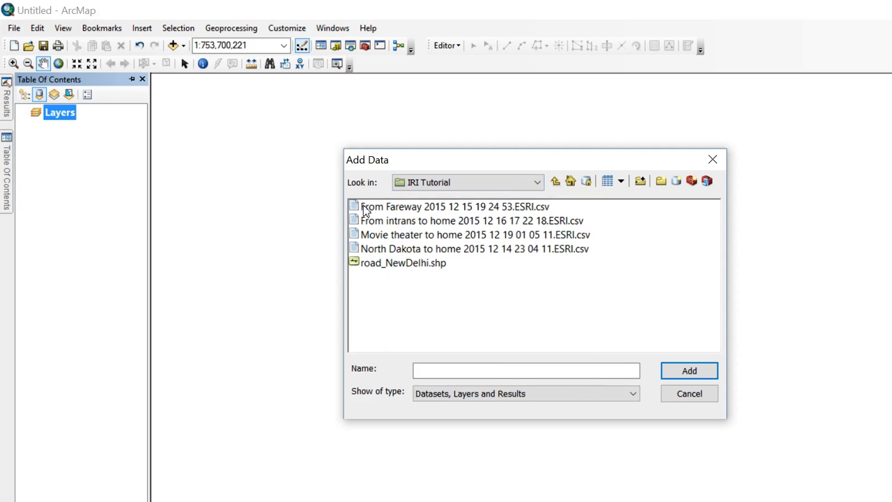
- Add the four ESRI.csv files (From Fareway, From intrans to home, Movie theater to home, North Dakota to home) to the map
left_click(429, 249)
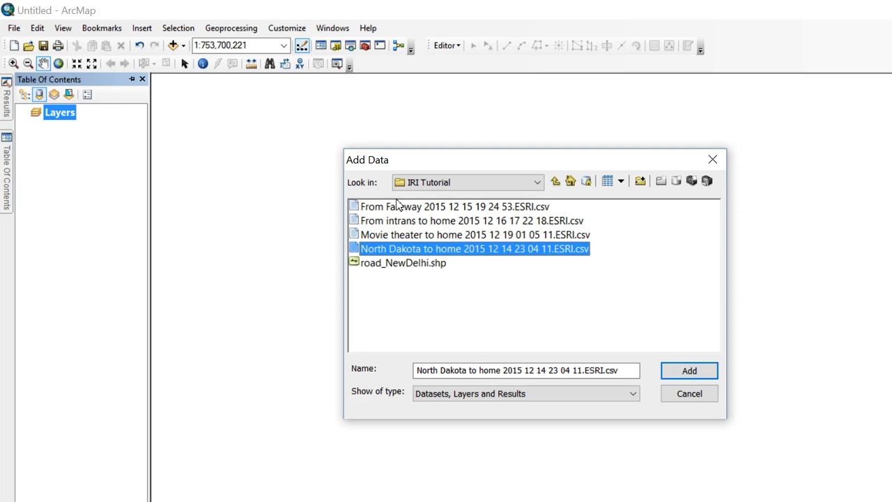
key("shift+Home")
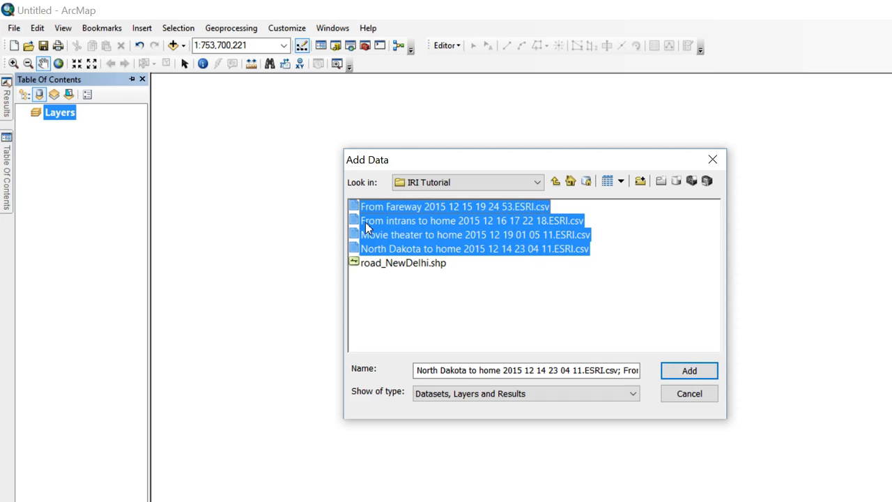
key("Down")
key("Up")
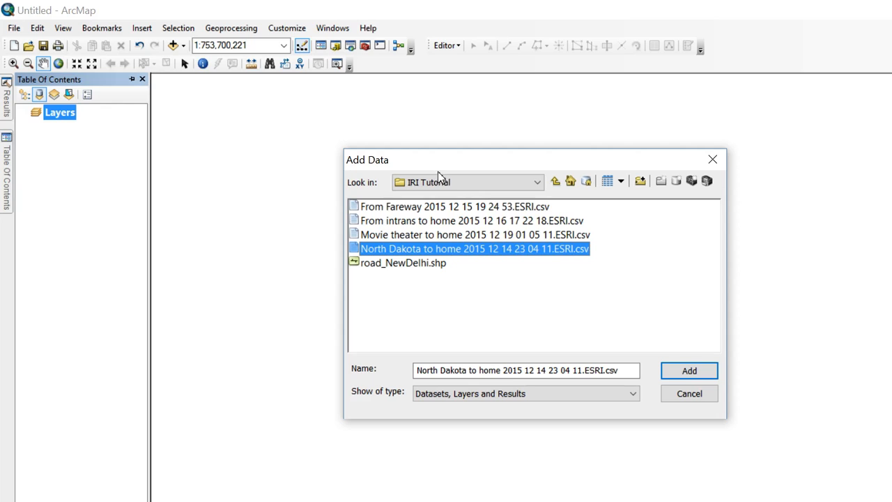
key("shift+Up")
key("shift+Up")
key("shift+Up")
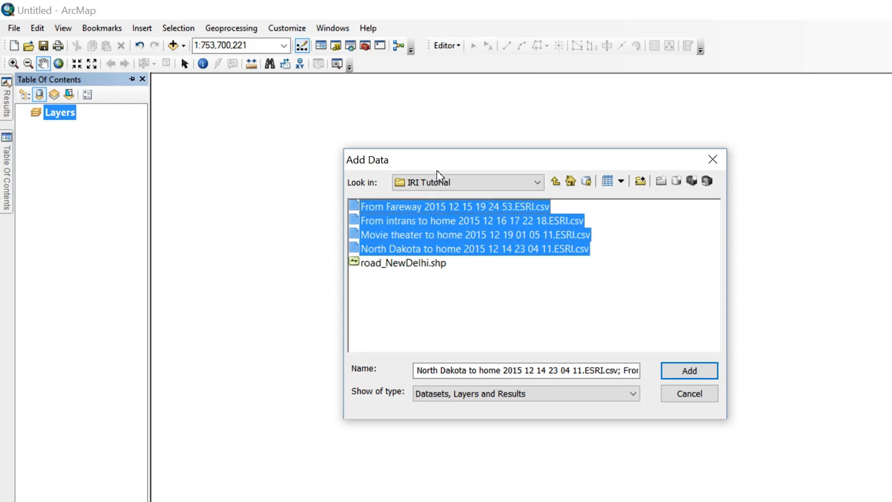
key("Return")
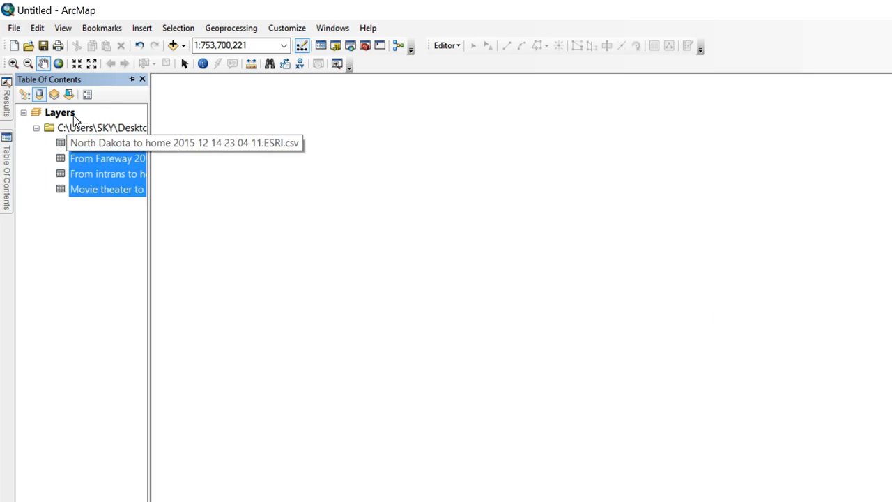
- Open the North Dakota to home table and examine its Time, Long, Lat and Segment RI records
left_click(77, 139)
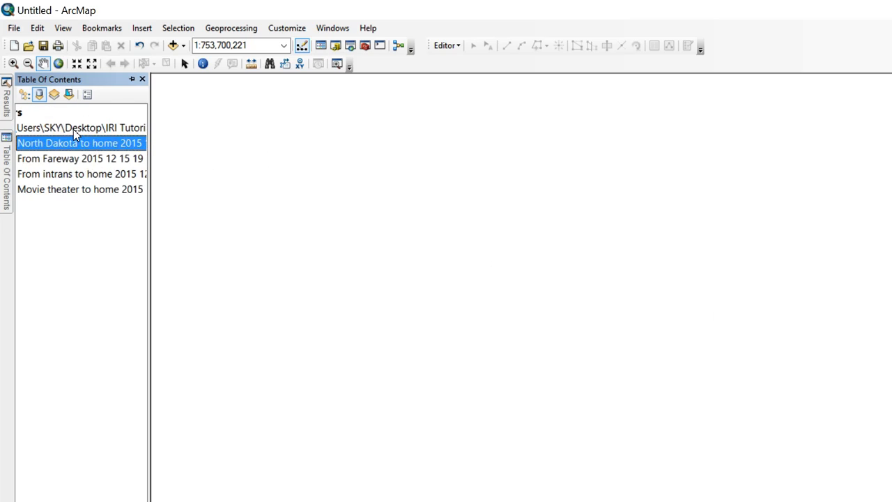
right_click(89, 147)
left_click(115, 156)
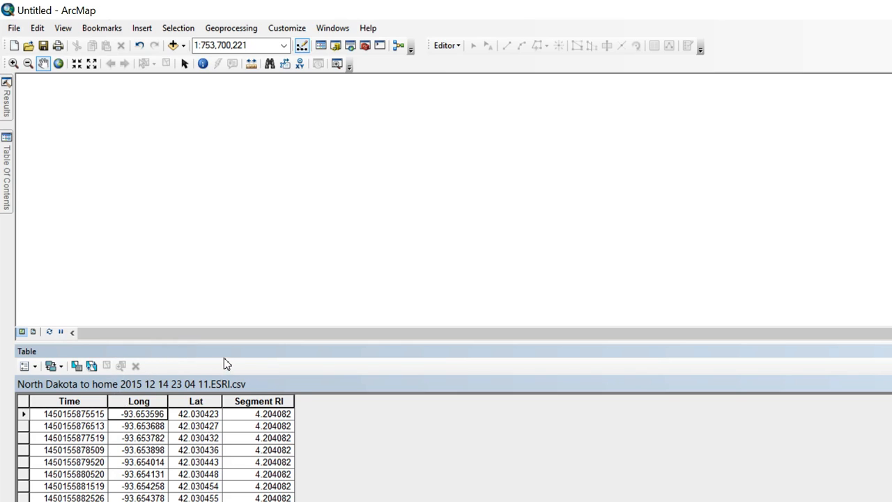
left_click(258, 438)
scroll(295, 387, "down", 15)
scroll(235, 398, "down", 5)
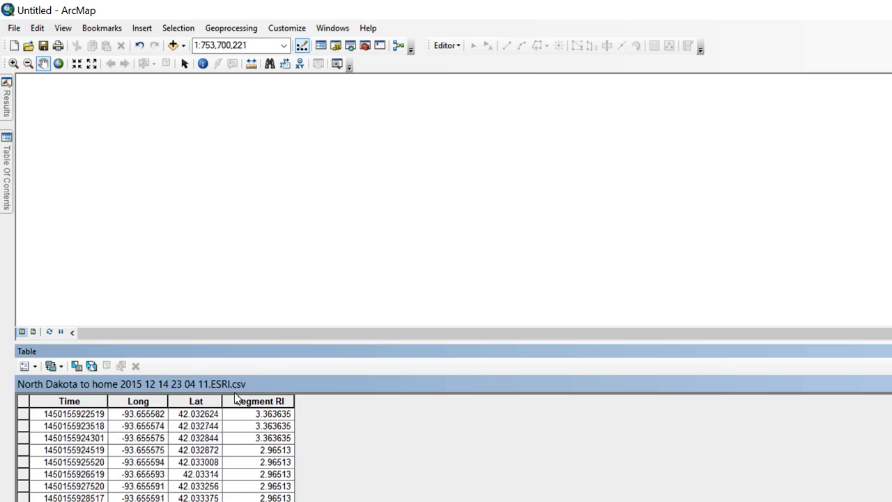
scroll(225, 394, "up", 3)
scroll(225, 395, "up", 1)
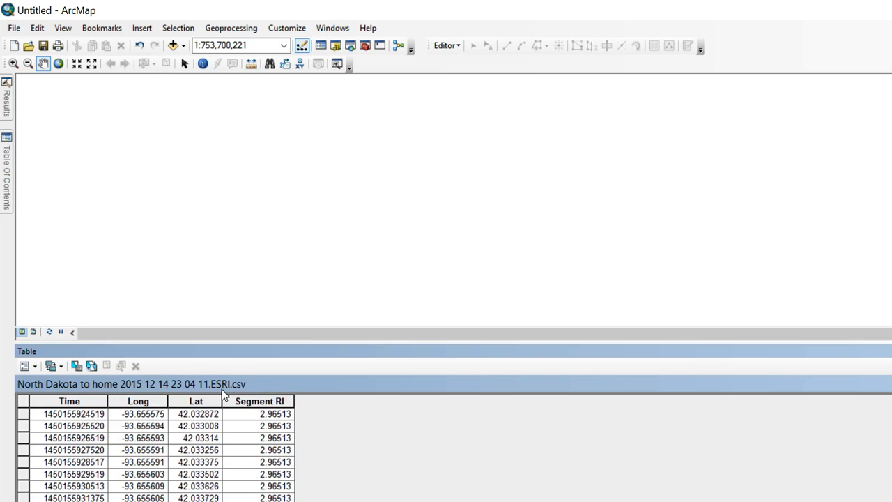
scroll(210, 369, "down", 15)
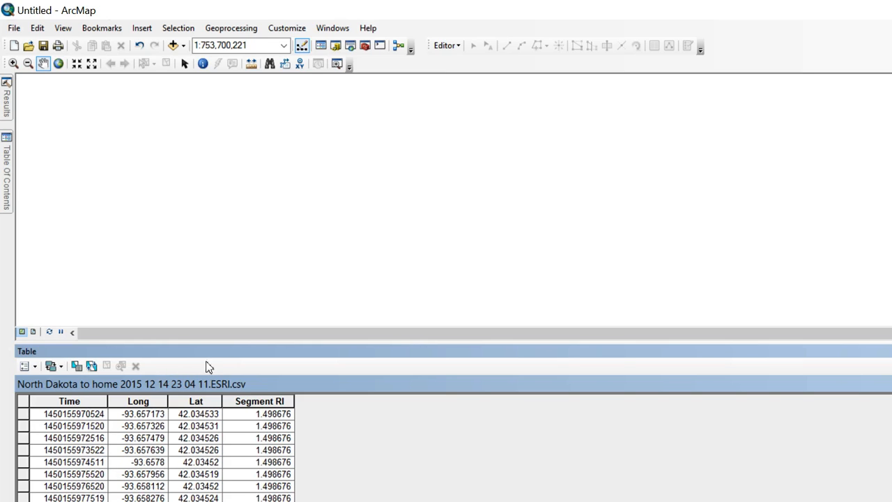
- Display the North Dakota to home table as XY points, with Long as X, Lat as Y and the GCS_WGS_1984 coordinate system
left_click(10, 165)
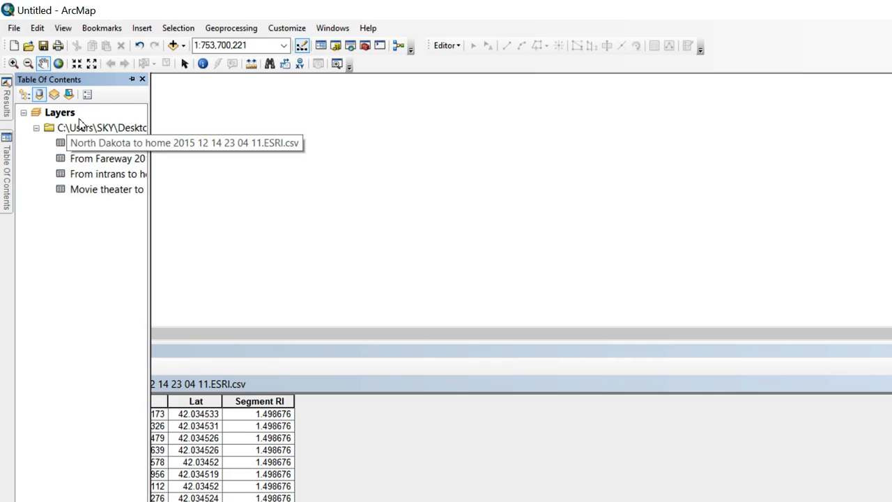
right_click(93, 142)
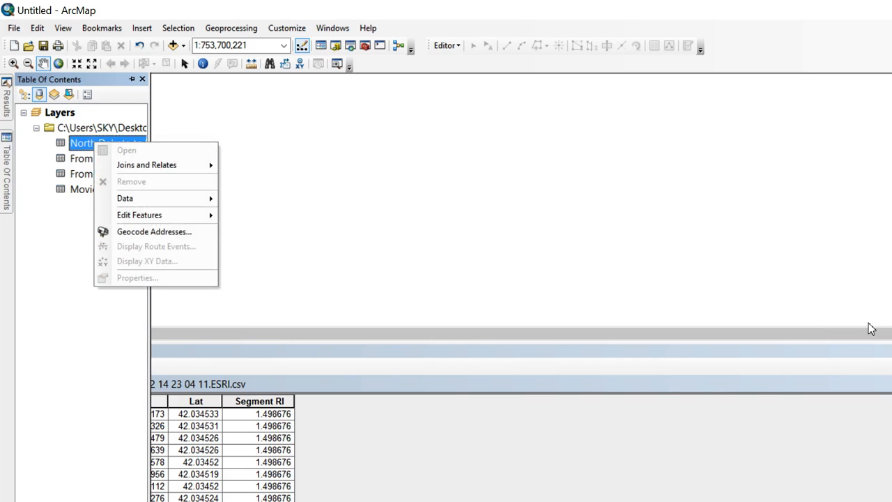
left_click(75, 145)
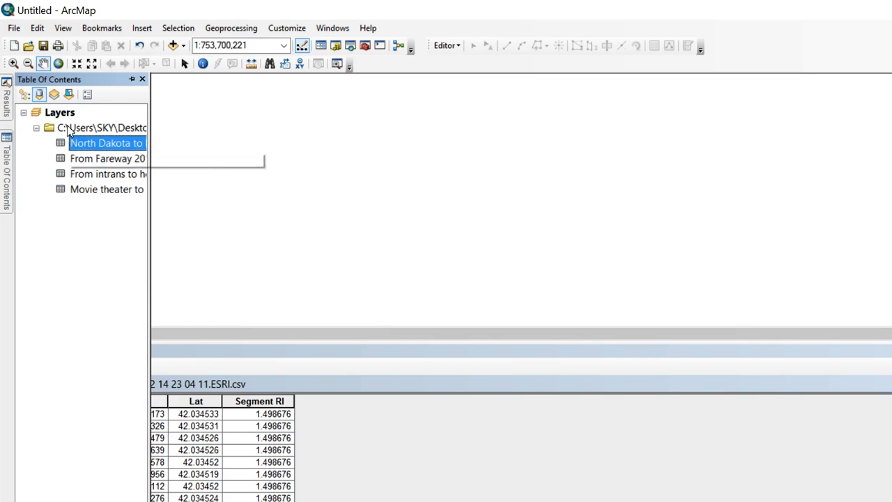
right_click(87, 147)
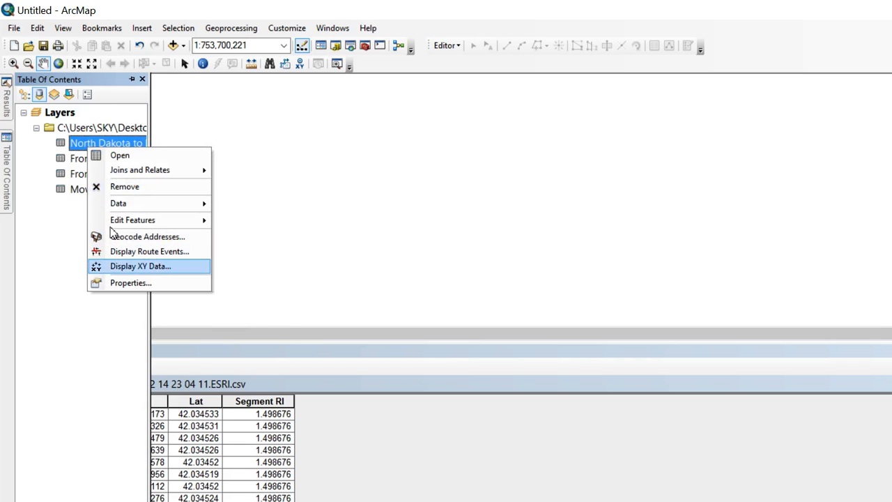
key("Return")
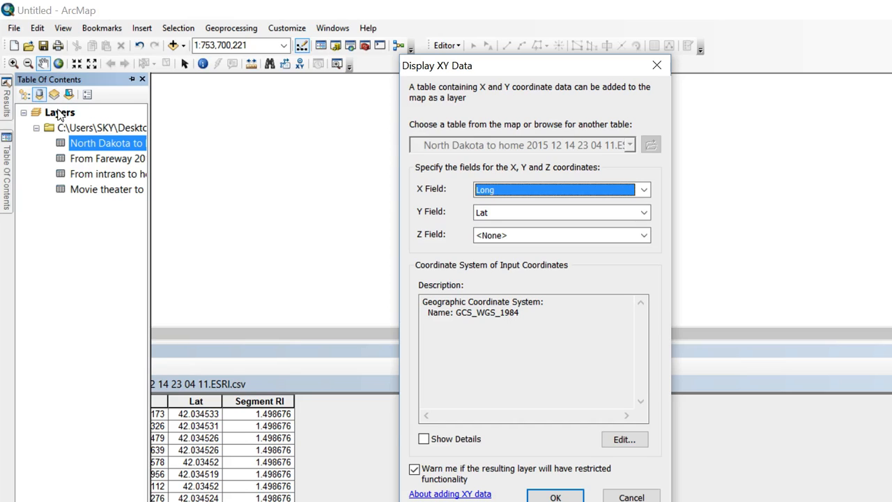
left_click(463, 406)
key("Return")
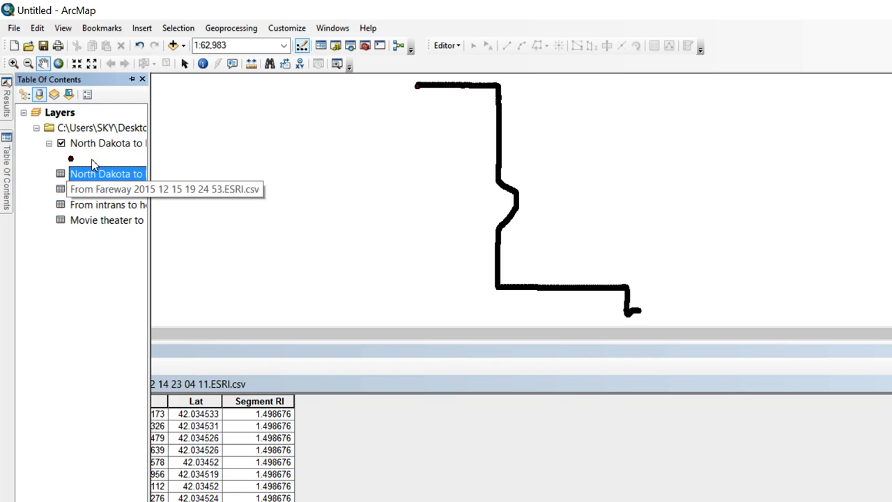
- Identify a single point on the vertical stretch of the North Dakota to home route to view its attributes
scroll(452, 130, "down", 10)
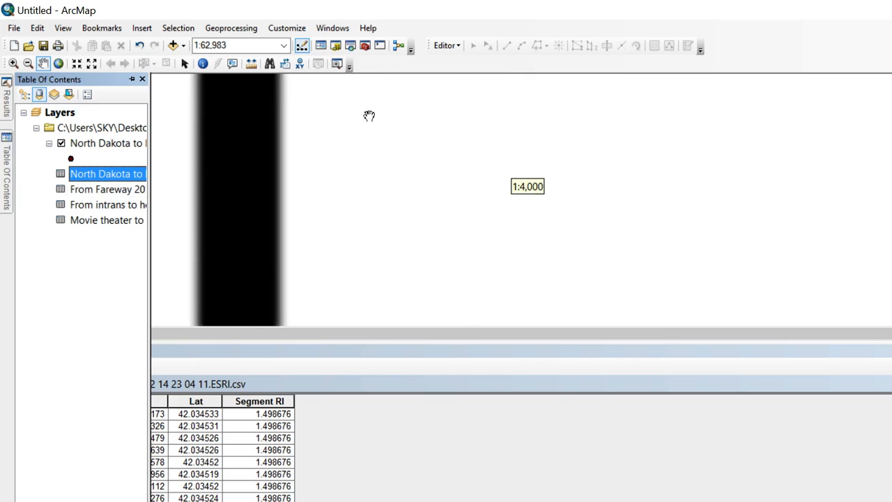
left_click_drag(243, 157, 450, 212)
scroll(380, 177, "down", 3)
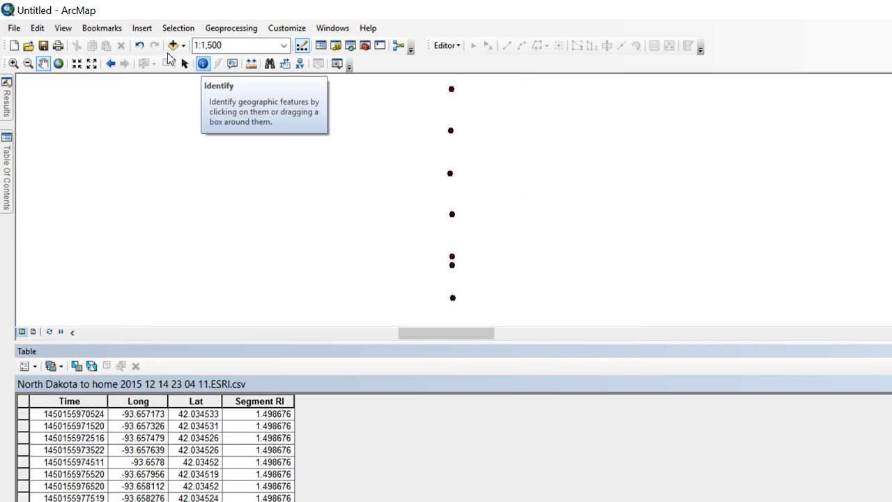
left_click(203, 64)
left_click_drag(430, 163, 478, 186)
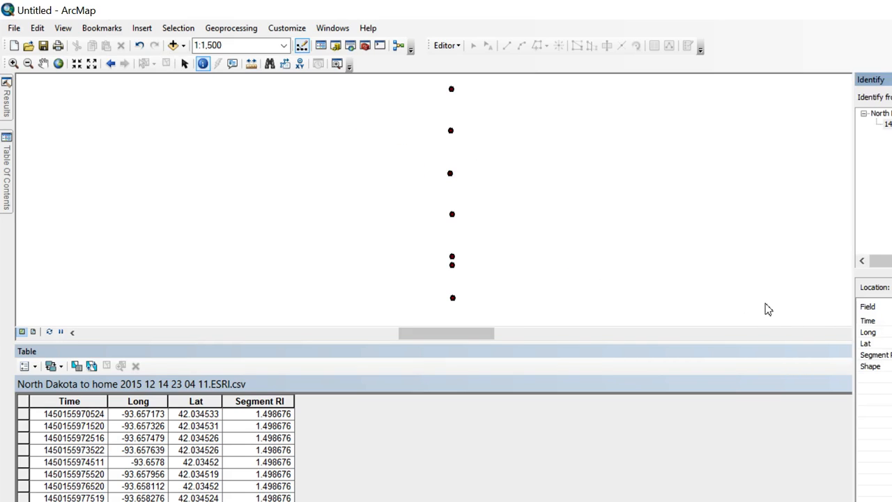
scroll(323, 195, "up", 5)
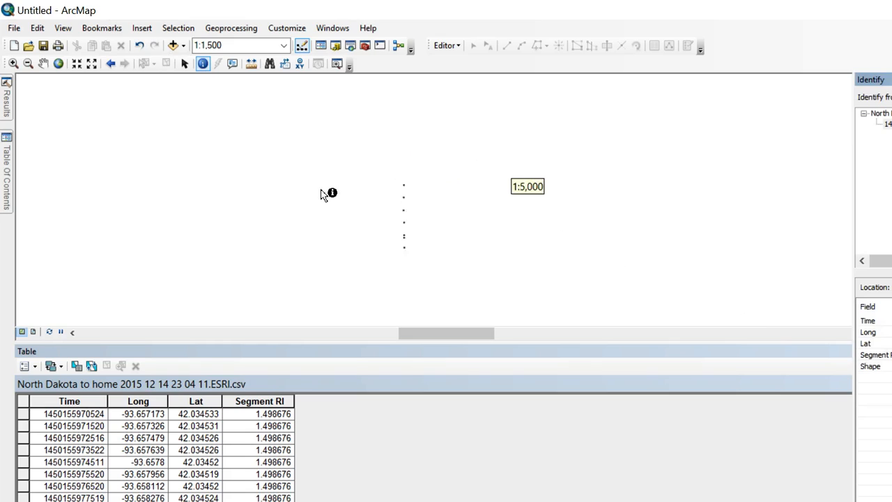
scroll(344, 112, "up", 2)
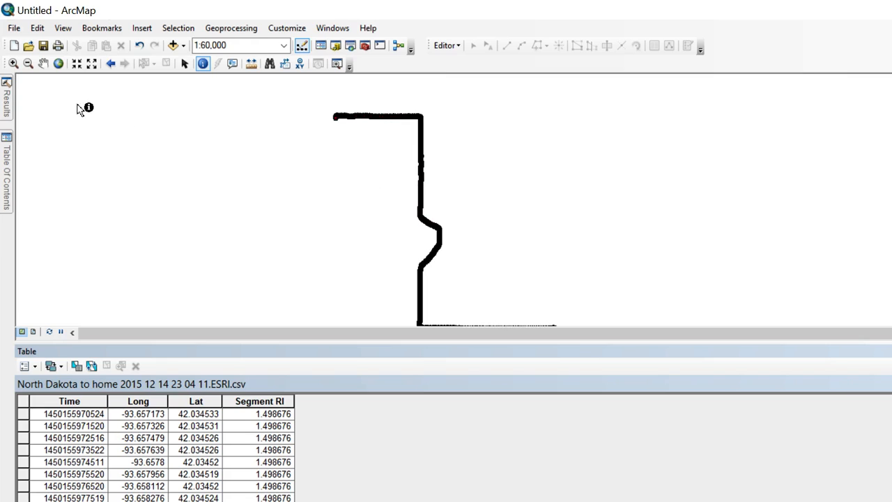
- Display the From Fareway, From intrans to home and Movie theater to home tables as XY point layers
mouse_move(9, 163)
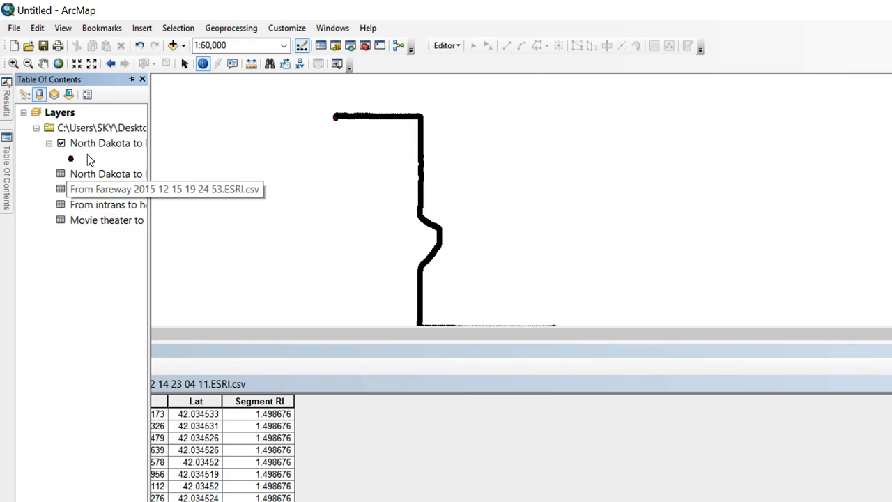
right_click(104, 188)
left_click(144, 304)
key("Return")
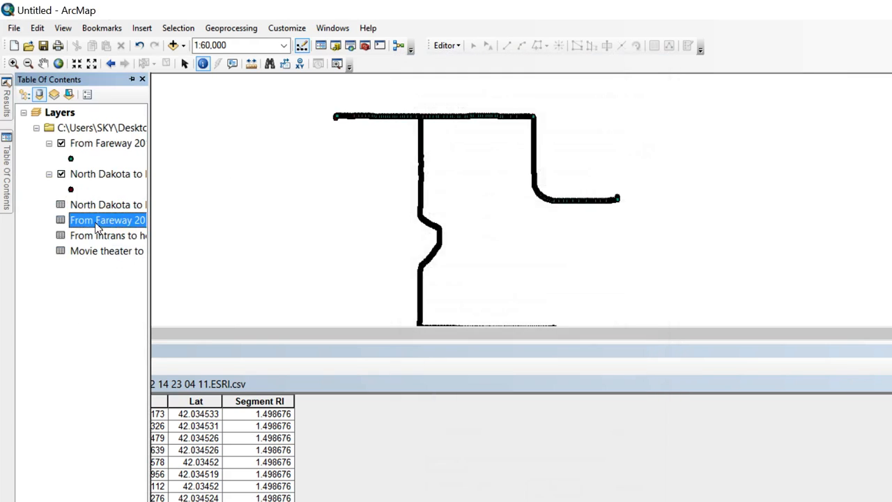
right_click(80, 237)
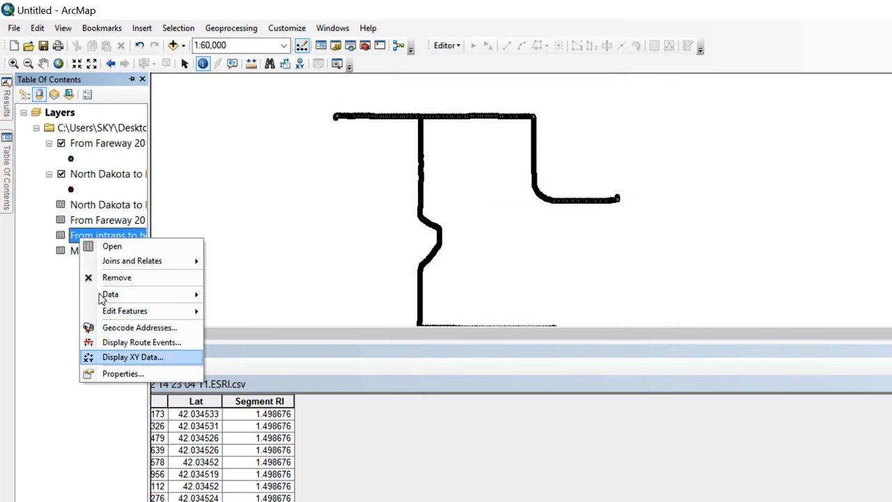
left_click(111, 357)
key("Return")
right_click(112, 281)
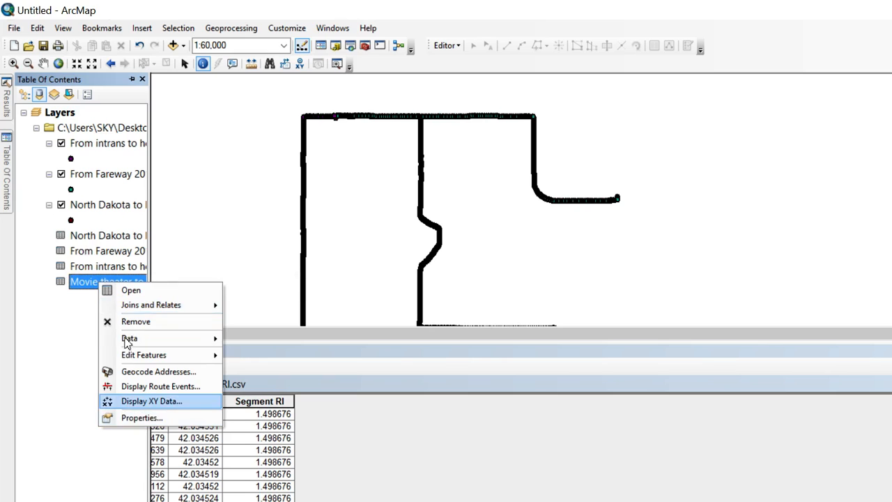
left_click(148, 399)
key("Return")
- Examine the extent of the four plotted routes and the point spacing along the upper horizontal stretch
scroll(394, 248, "up", 2)
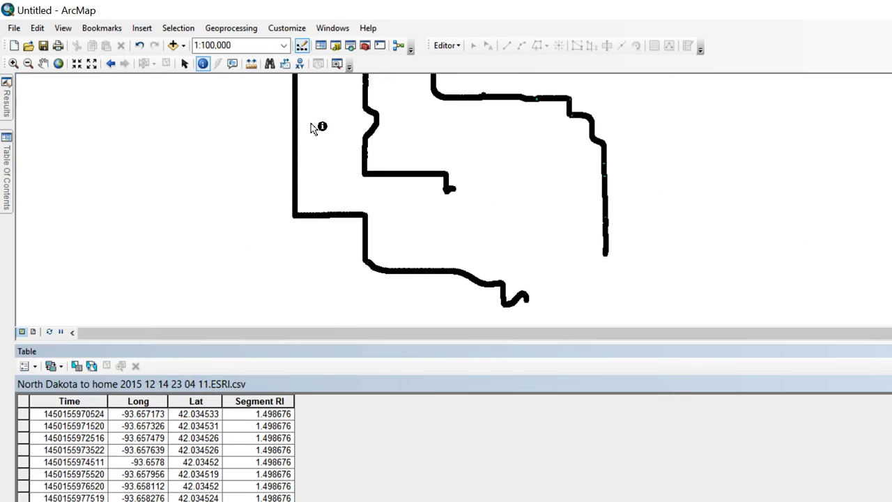
left_click_drag(340, 115, 353, 165)
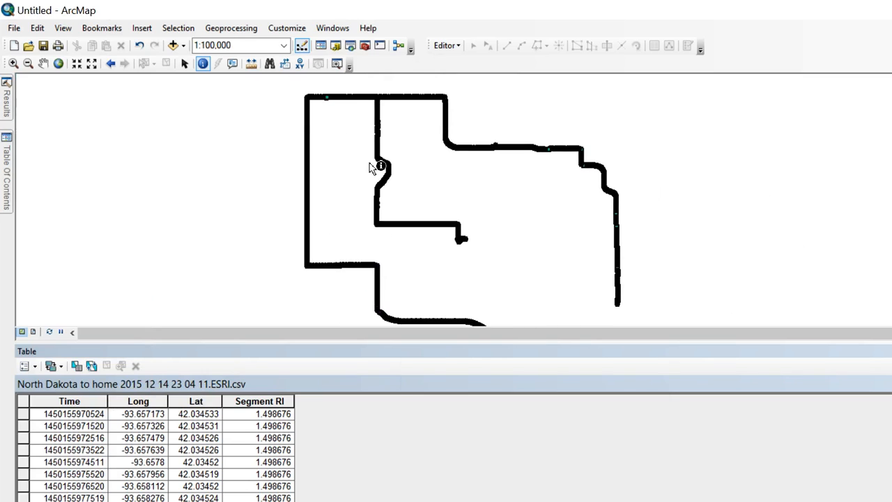
mouse_move(6, 147)
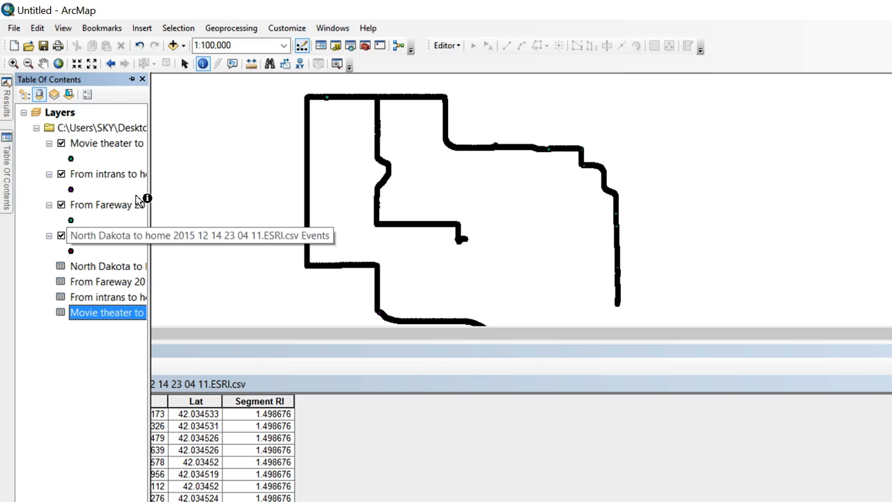
left_click_drag(345, 154, 334, 185)
scroll(332, 118, "up", 5)
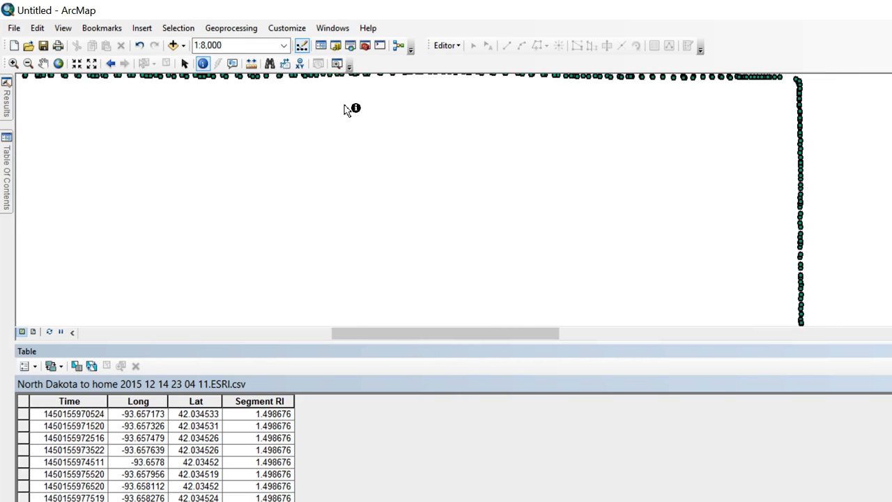
left_click_drag(348, 112, 351, 190)
scroll(265, 151, "up", 3)
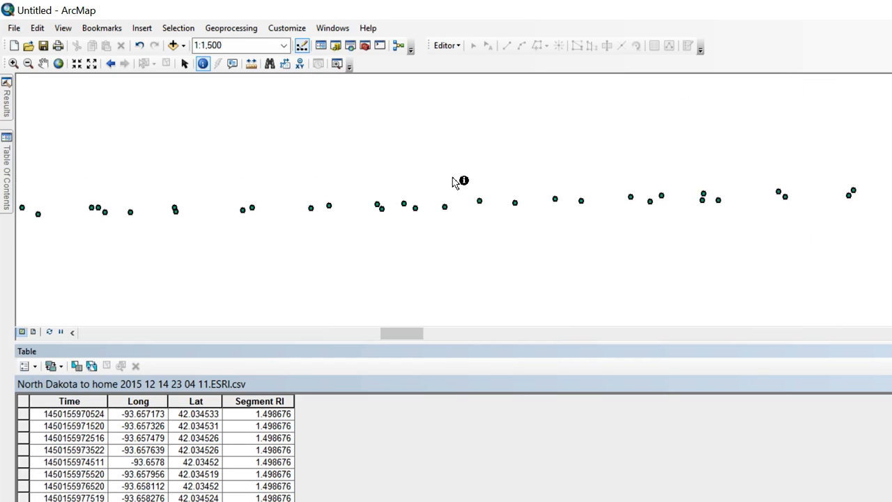
scroll(306, 193, "down", 1)
scroll(307, 193, "down", 5)
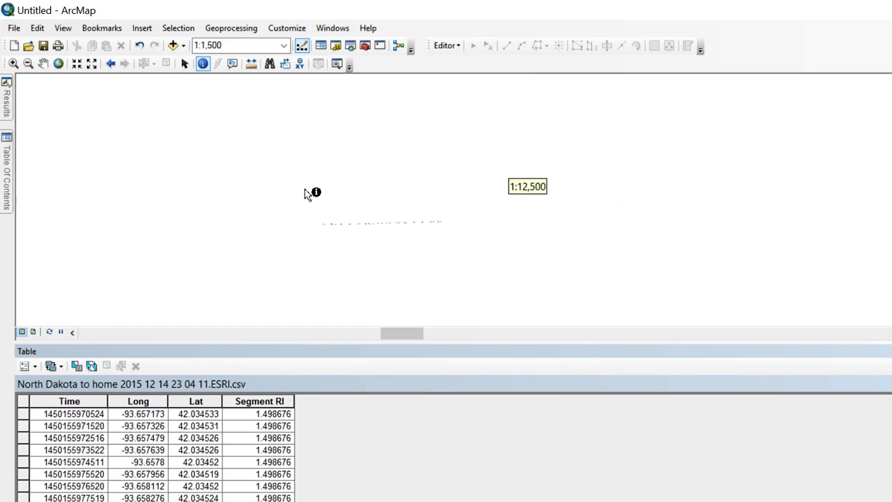
scroll(307, 193, "down", 3)
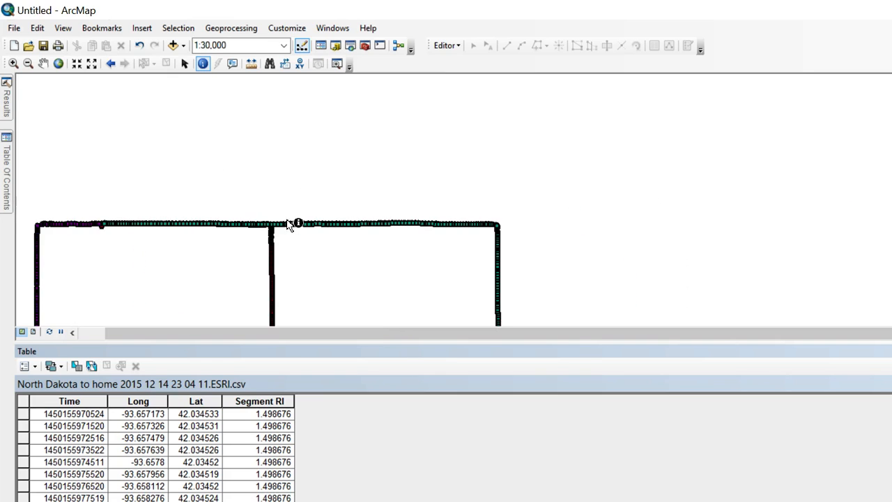
- Identify neighbouring points from the Movie theater and North Dakota layers where the routes overlap
scroll(252, 150, "up", 5)
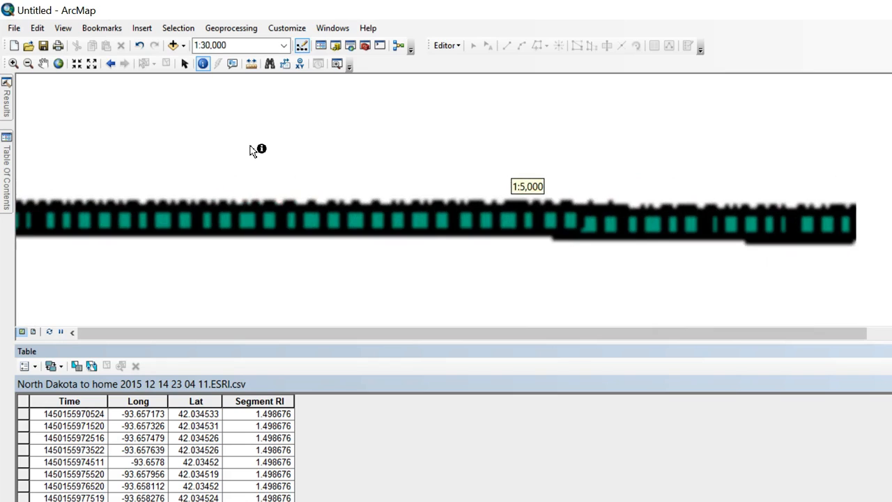
scroll(279, 188, "up", 3)
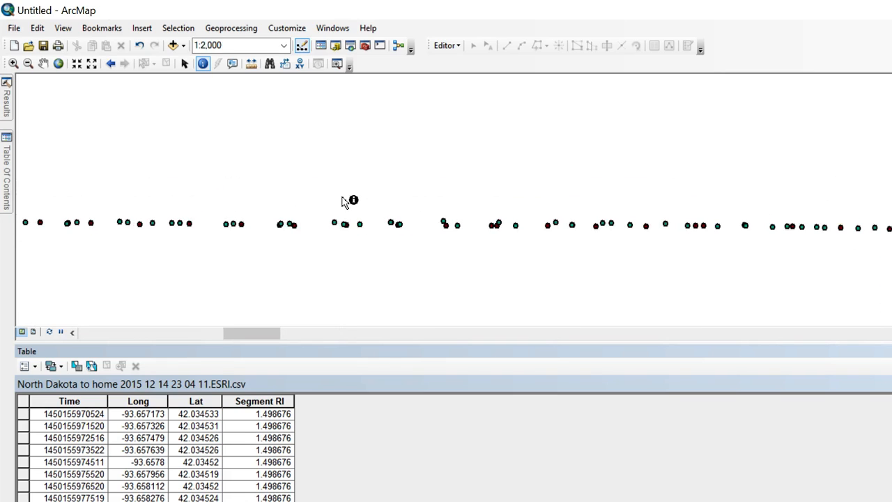
left_click(419, 187)
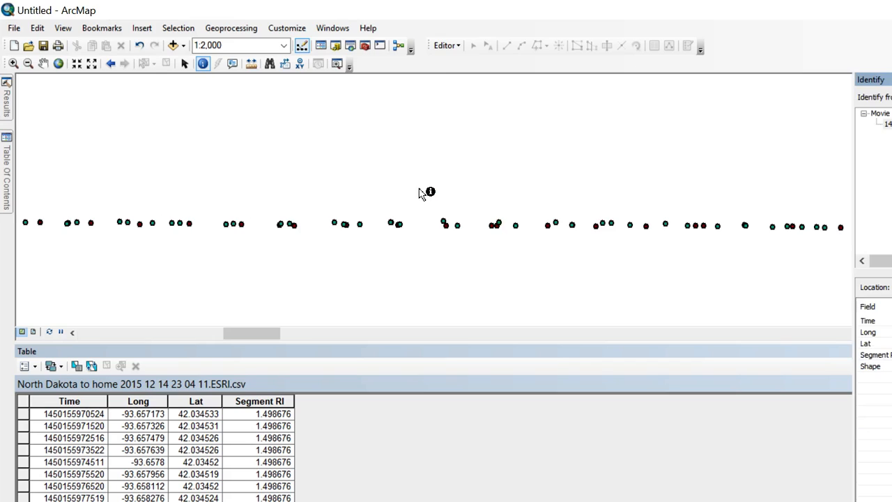
left_click(460, 193)
scroll(323, 191, "up", 6)
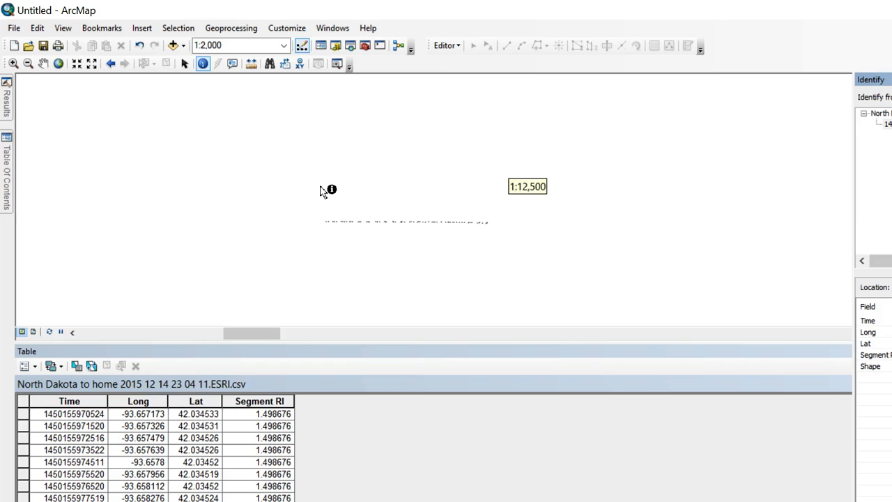
scroll(354, 159, "up", 3)
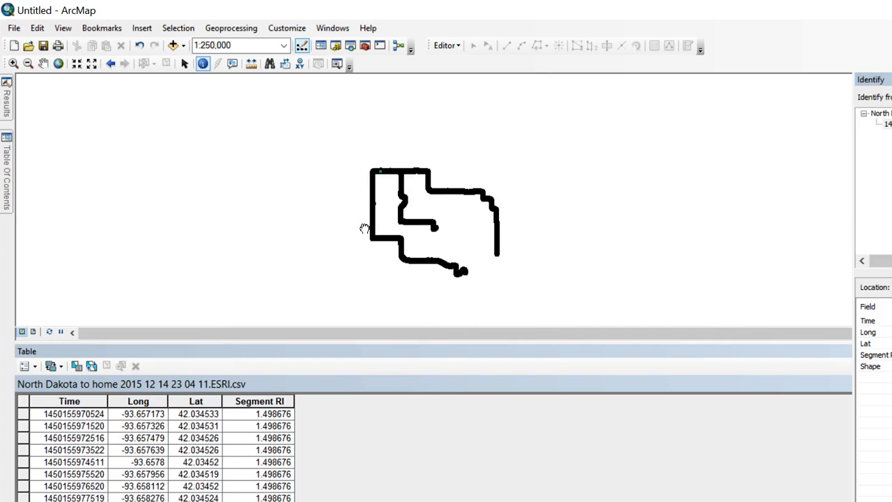
scroll(364, 221, "down", 1)
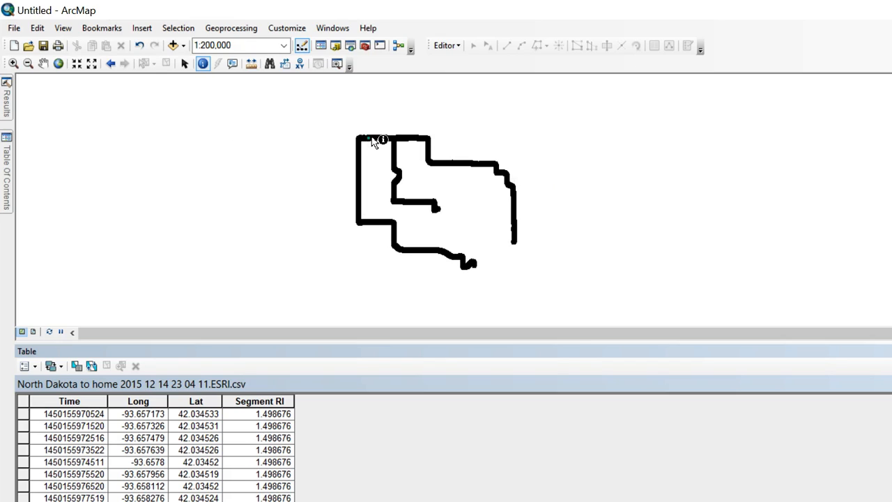
- Start the Merge geoprocessing tool with the Movie theater, From intrans, From Fareway and North Dakota Events layers as input datasets
left_click(6, 157)
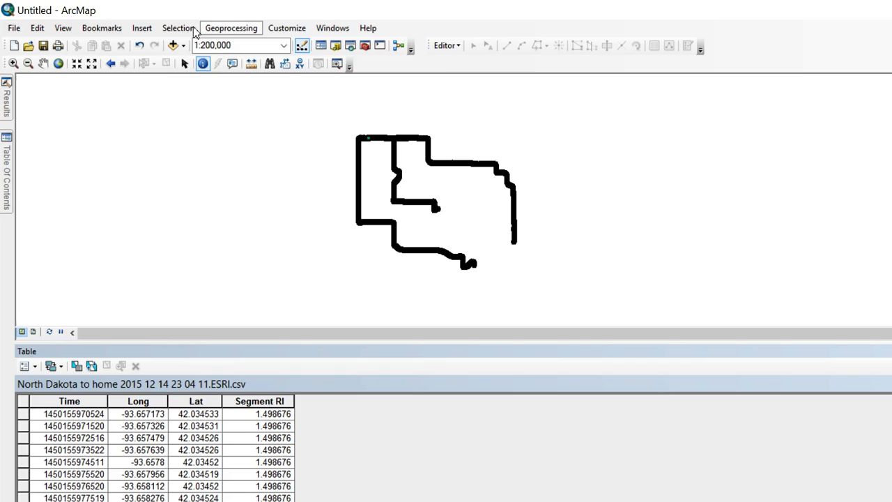
left_click(209, 35)
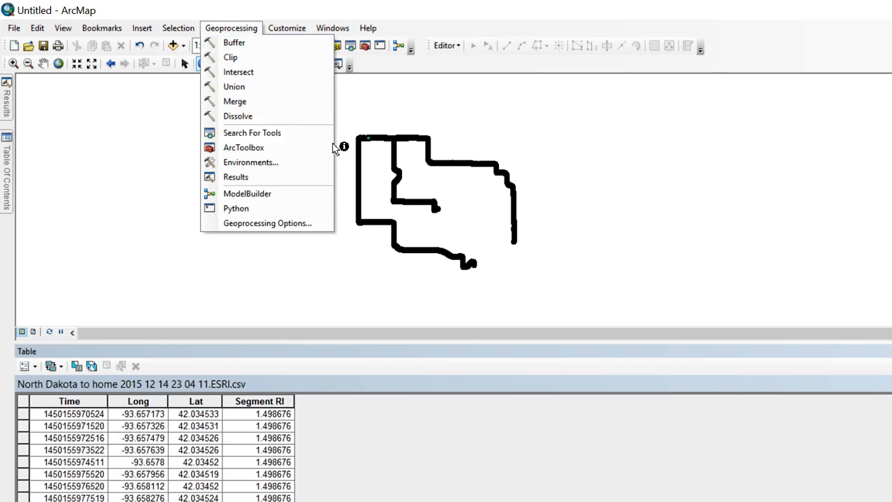
left_click(208, 98)
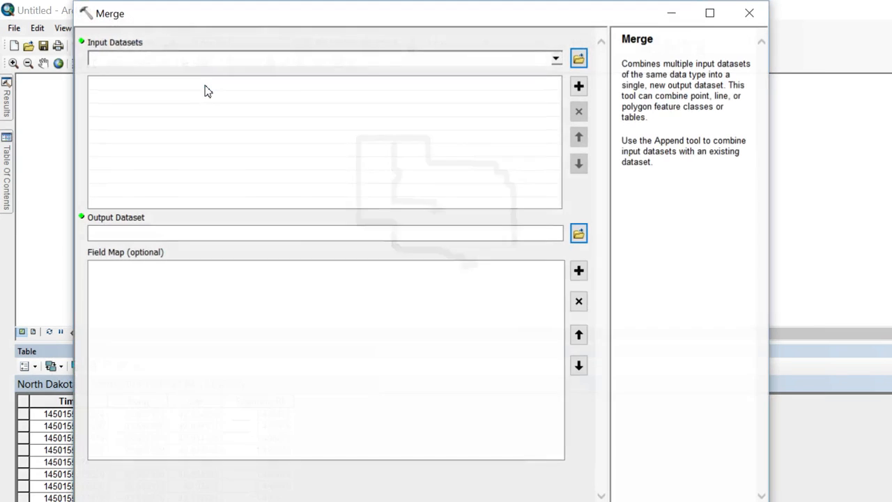
left_click(458, 57)
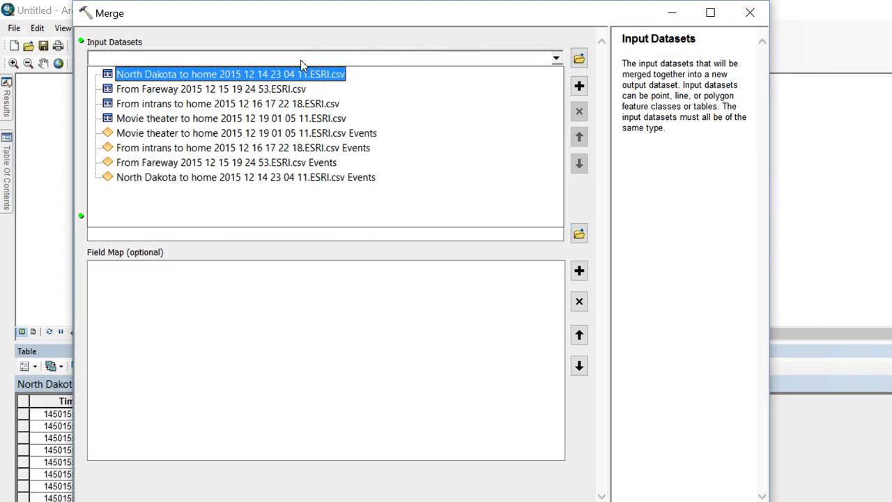
left_click(226, 133)
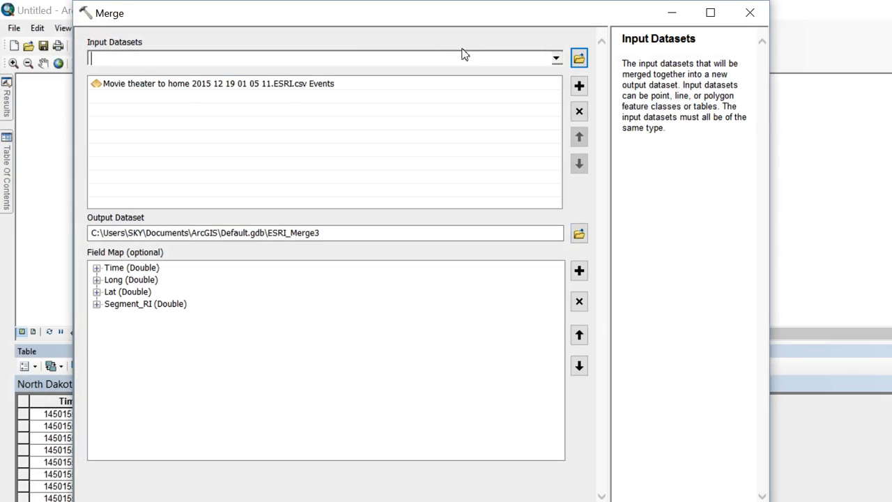
left_click(462, 56)
left_click(241, 148)
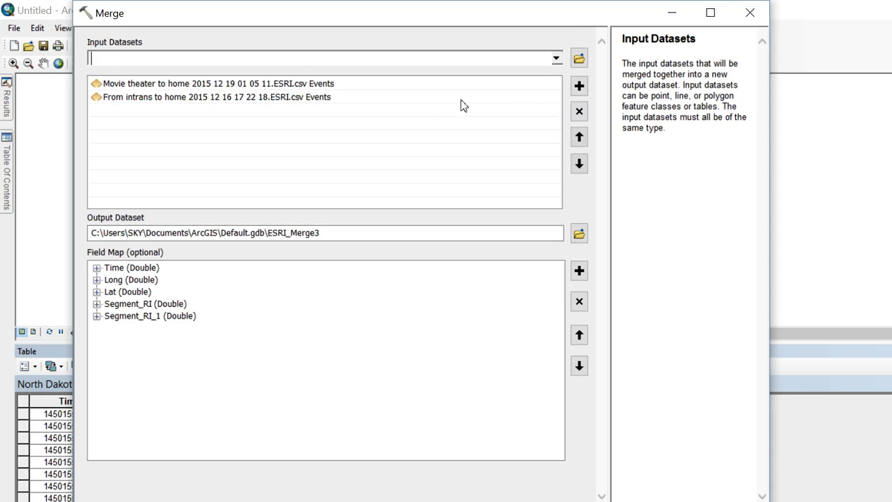
left_click(467, 57)
left_click(244, 162)
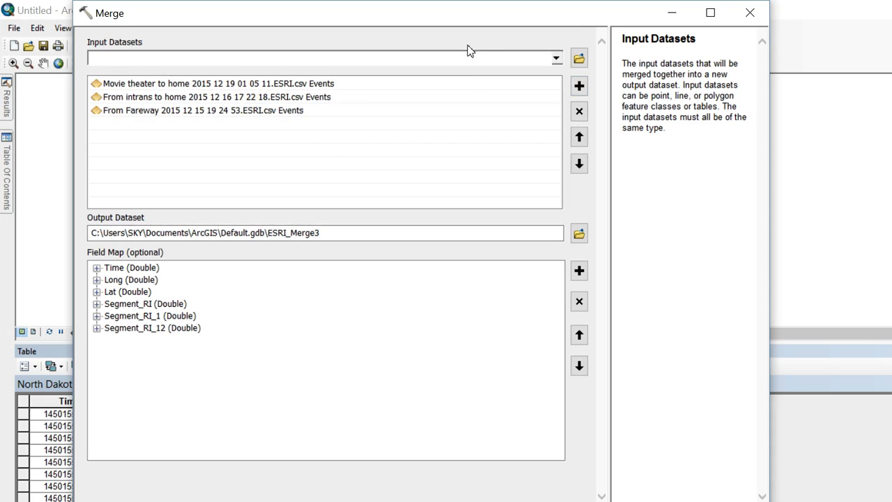
left_click(469, 53)
left_click(272, 174)
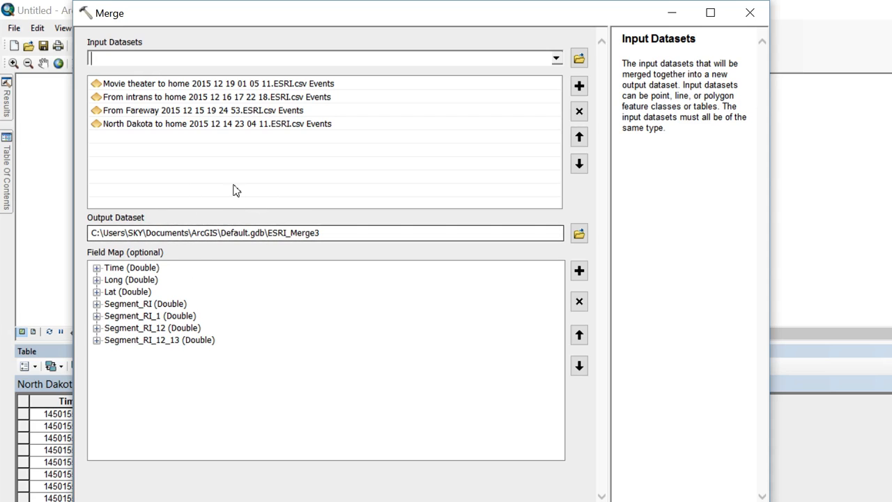
- Review the four input datasets against the Time, Long, Lat and Segment_RI fields in the merge field map
left_click(100, 272)
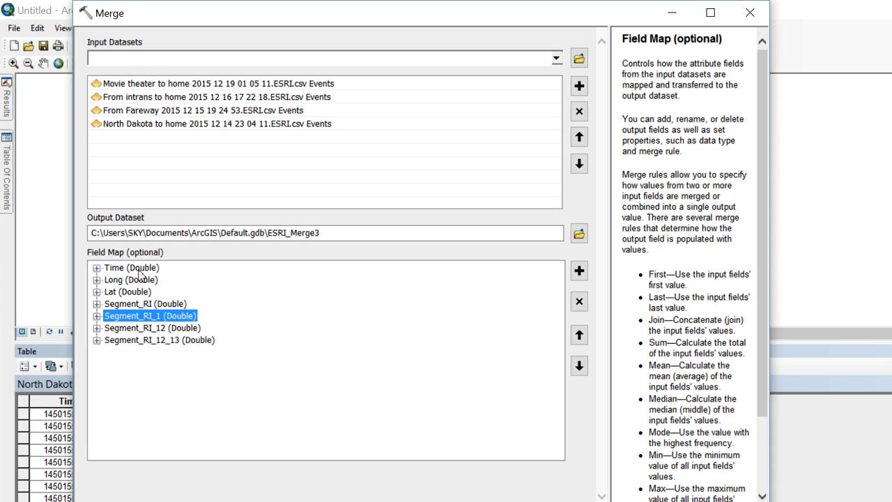
left_click(138, 83)
left_click(140, 96)
left_click(143, 111)
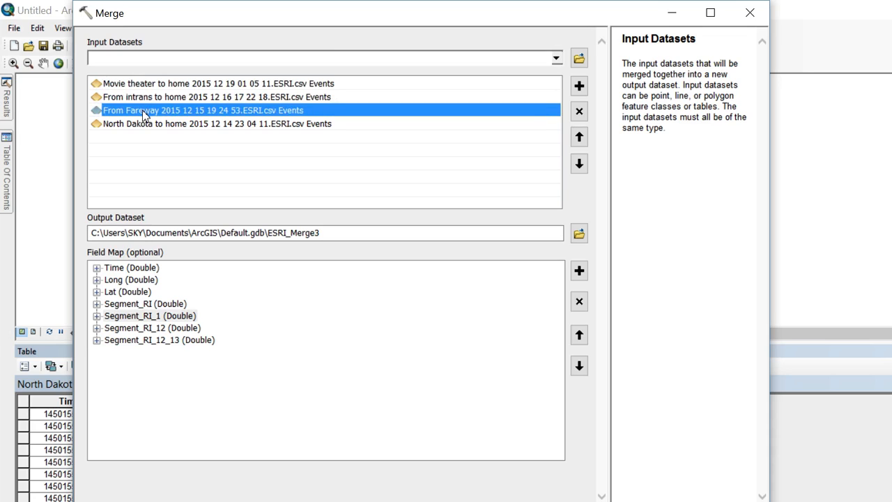
key("Down")
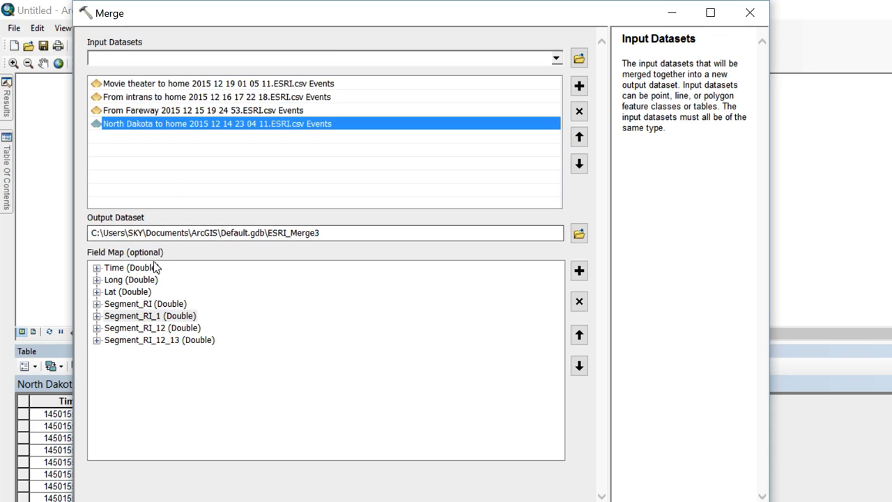
left_click(151, 316)
key("Escape")
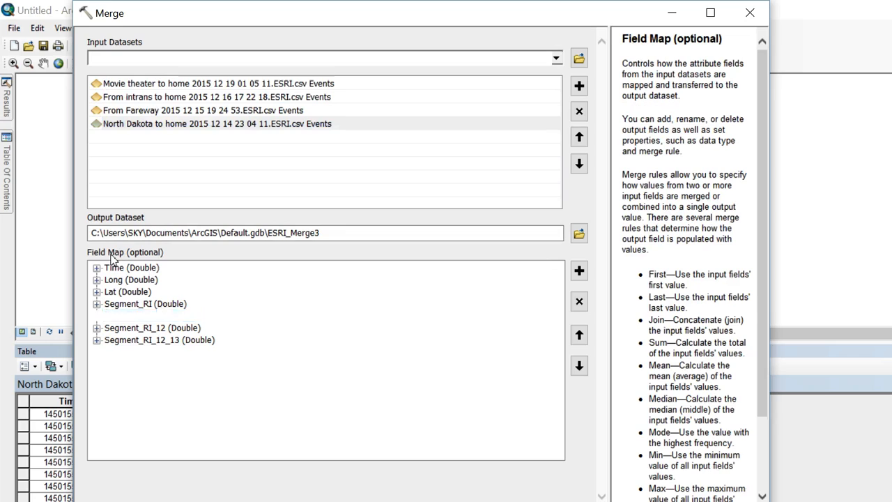
key("Up")
key("Down")
key("Down")
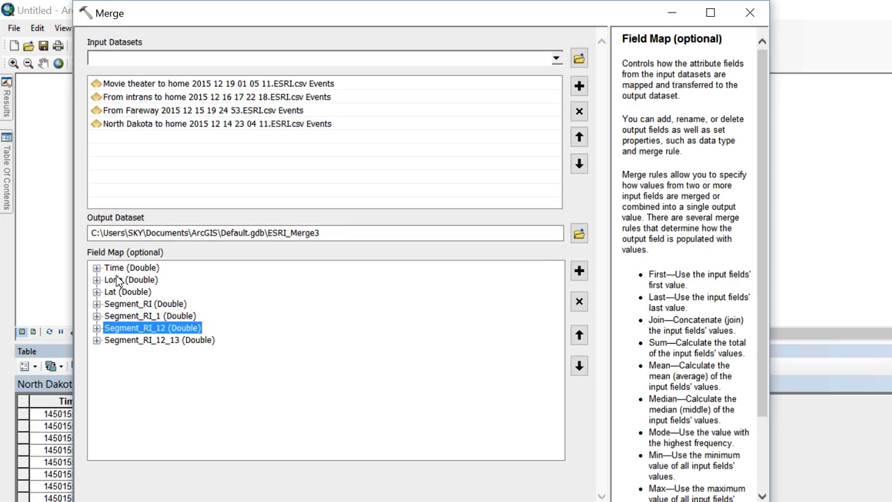
- Remove the Segment_RI_1, Segment_RI_12 and Segment_RI_12_13 fields from the field map and run the merge to ESRI_Merge3
key("Down")
key("Up")
key("Up")
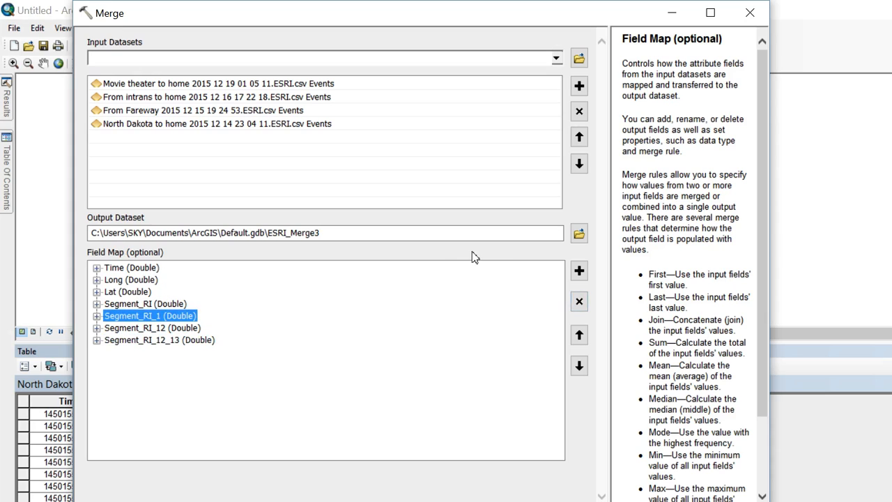
key("Delete")
key("Delete")
key("Delete")
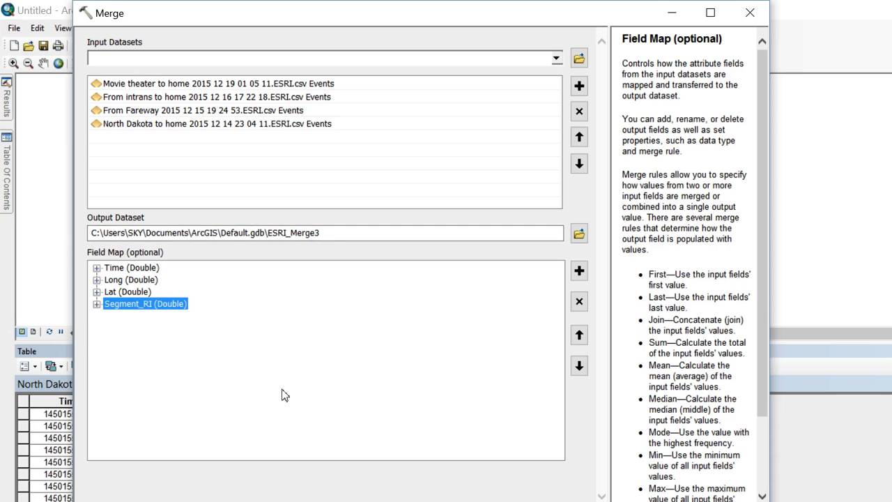
left_click(347, 499)
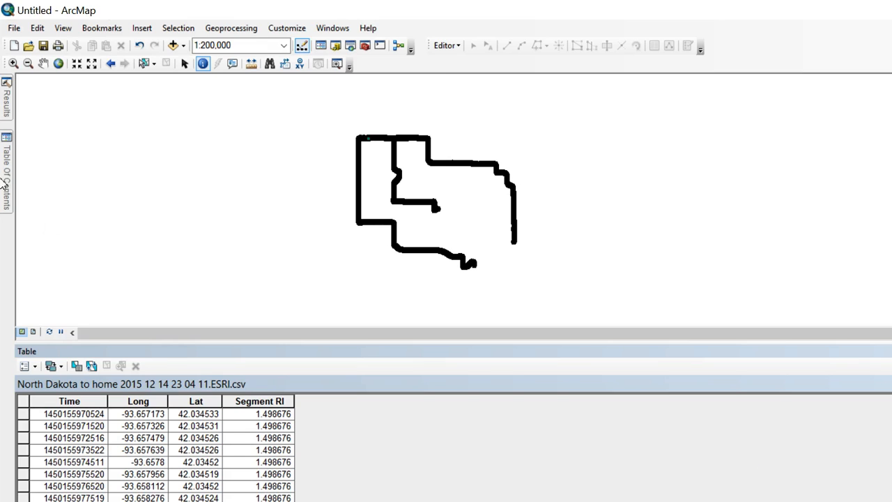
- Hide the From Fareway and North Dakota layers and remove all four source Events layers from the map
left_click(9, 144)
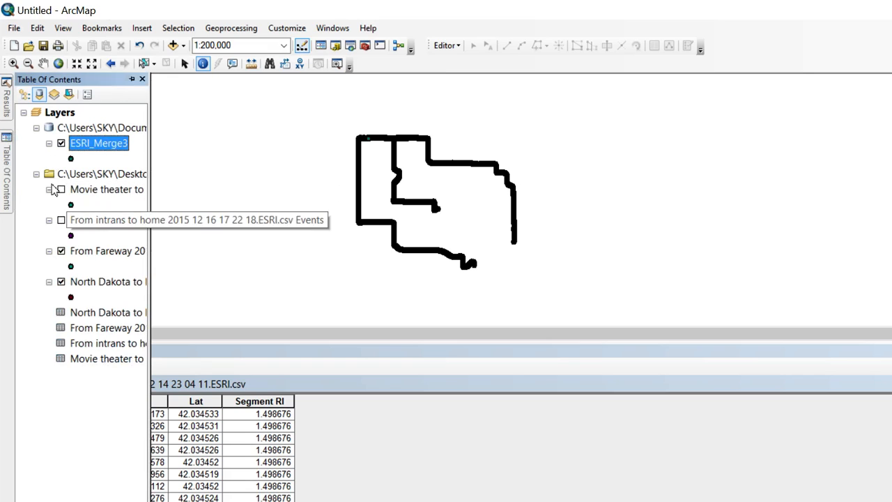
left_click(60, 251)
left_click(61, 282)
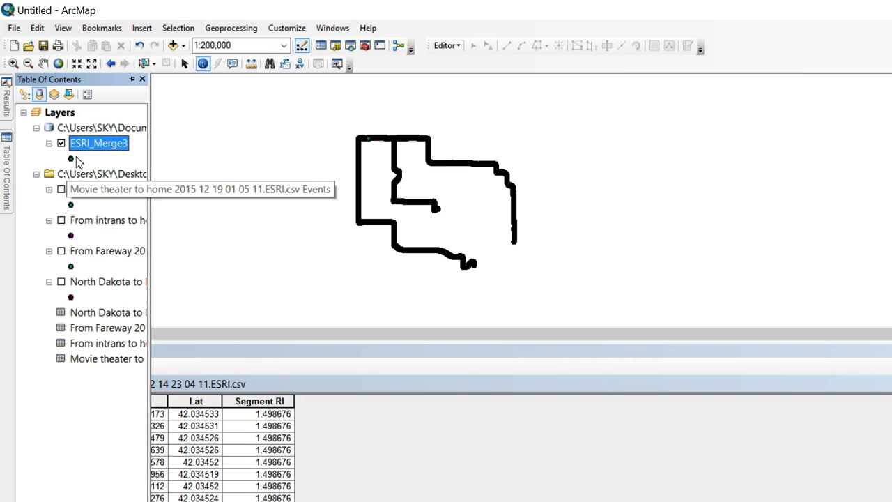
left_click(94, 190)
left_click(94, 282, "shift")
right_click(93, 279)
left_click(125, 300)
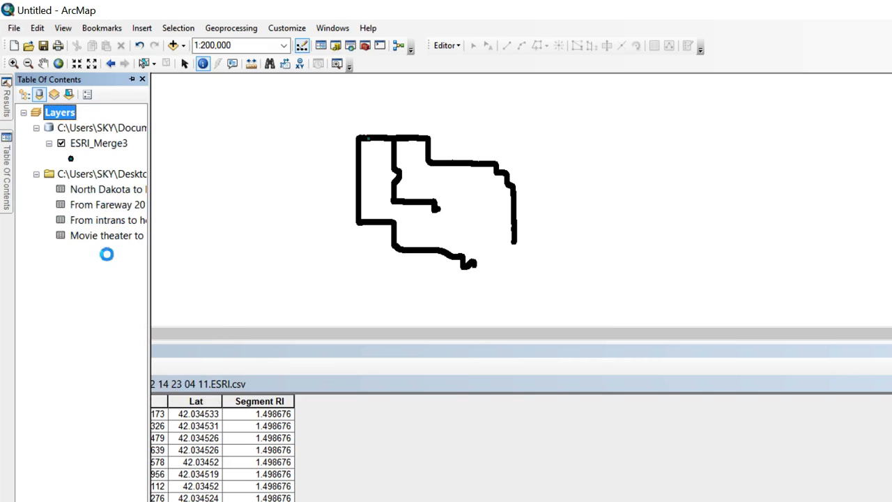
- Browse to the IRI Folder to find the road data for adding to the map
scroll(330, 133, "up", 4)
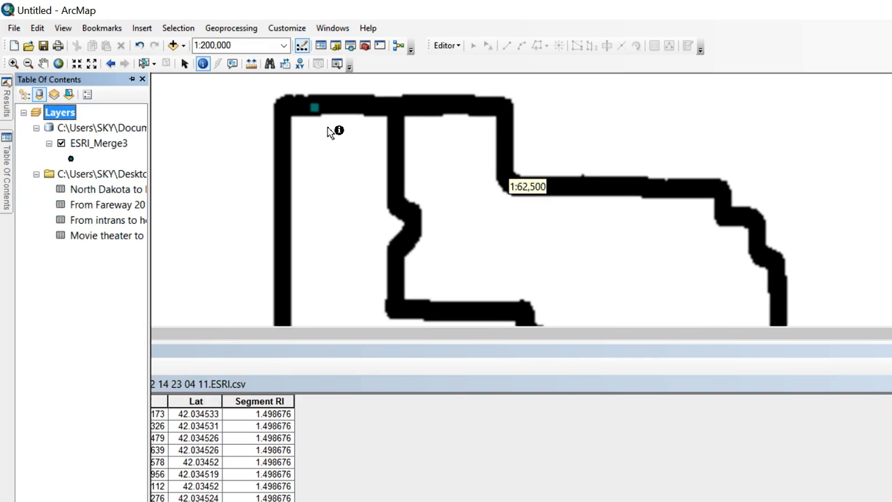
scroll(265, 85, "up", 5)
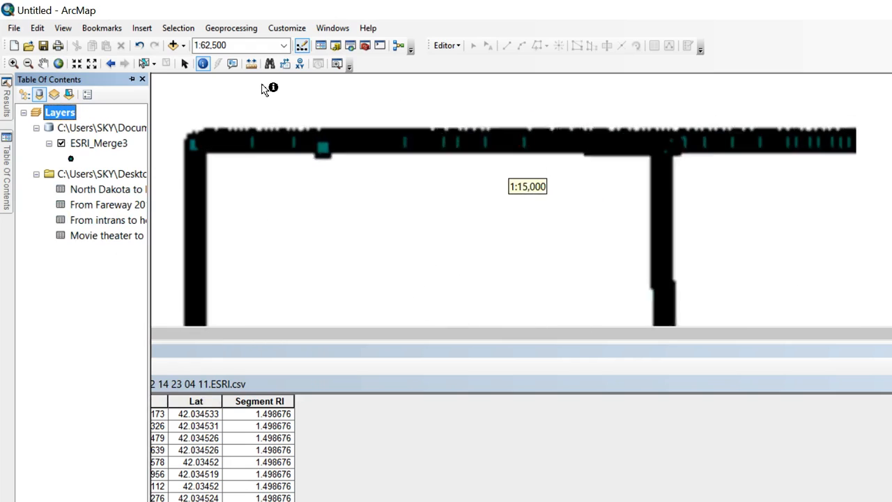
scroll(300, 136, "up", 3)
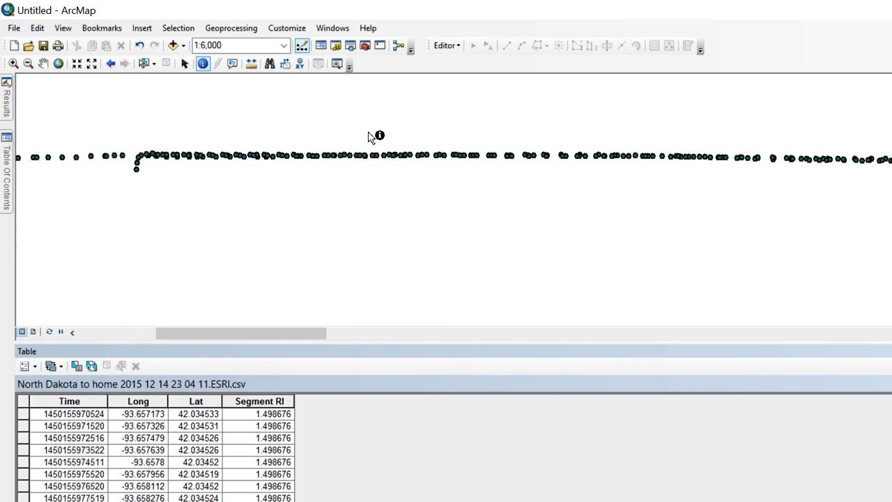
mouse_move(12, 162)
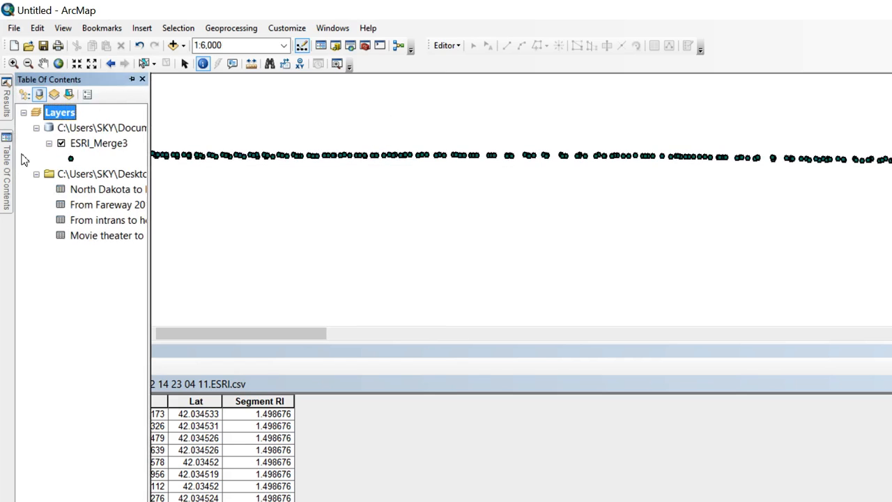
left_click(173, 45)
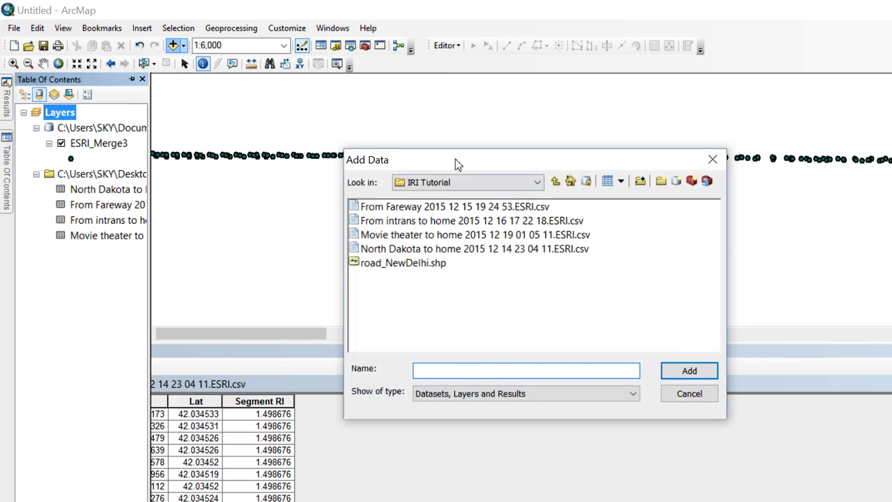
left_click(456, 178)
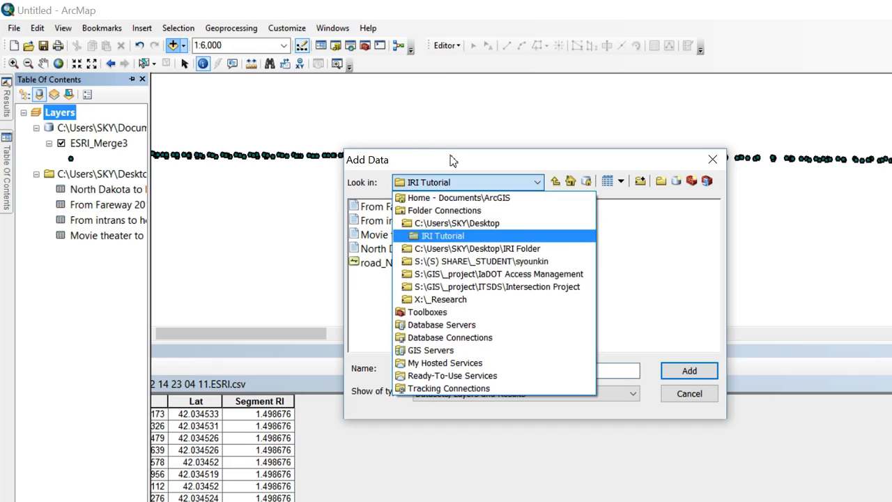
left_click(419, 223)
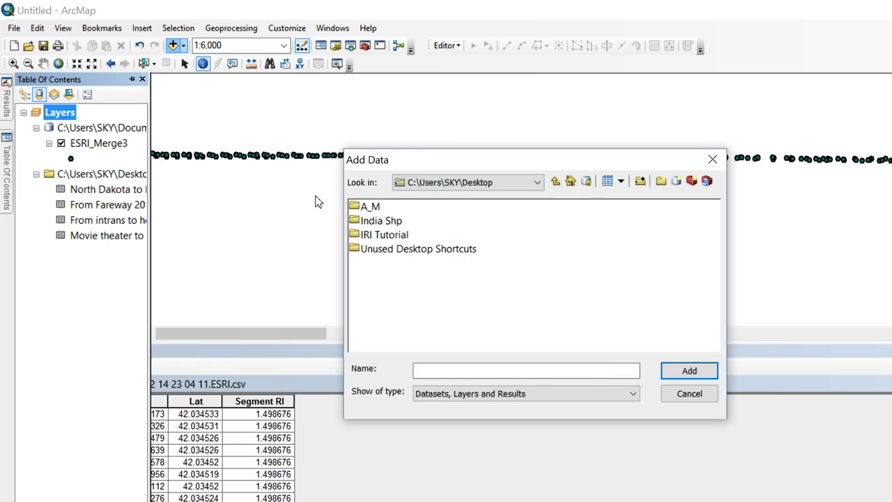
double_click(394, 249)
double_click(373, 220)
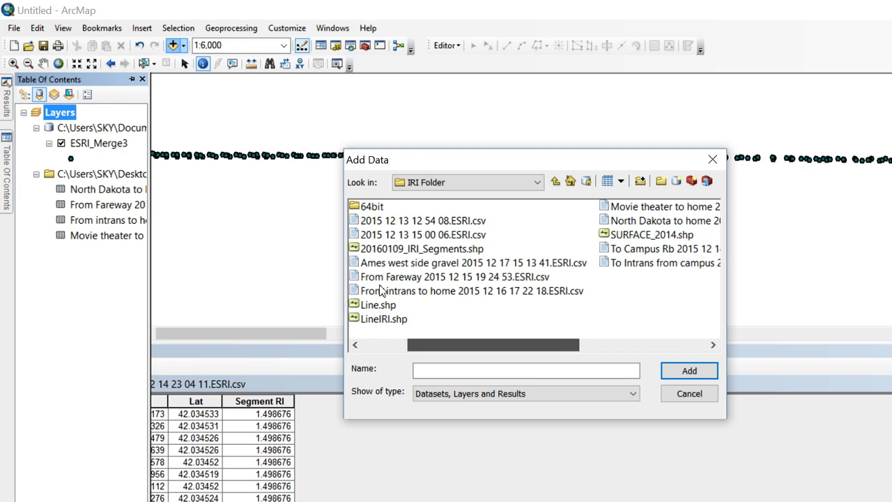
- Add the SURFACE_2014.shp road shapefile, dismiss the coordinate system warning and open the layer's attribute table
left_click(651, 235)
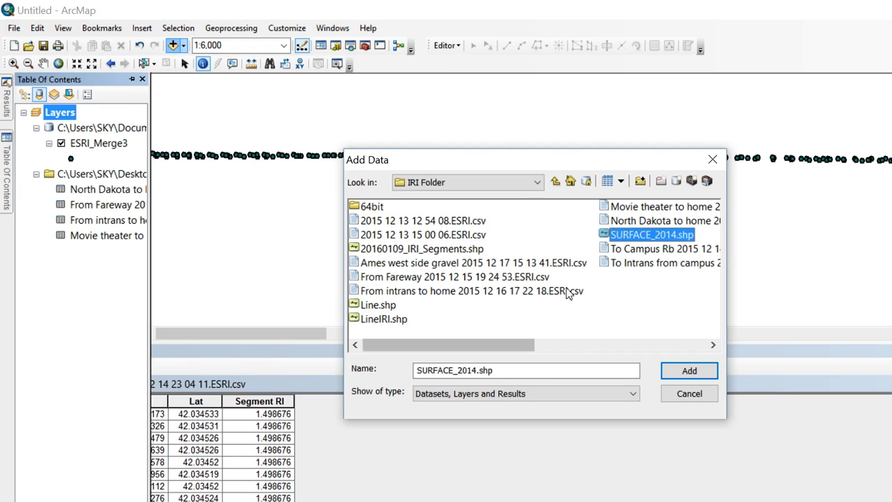
left_click(689, 371)
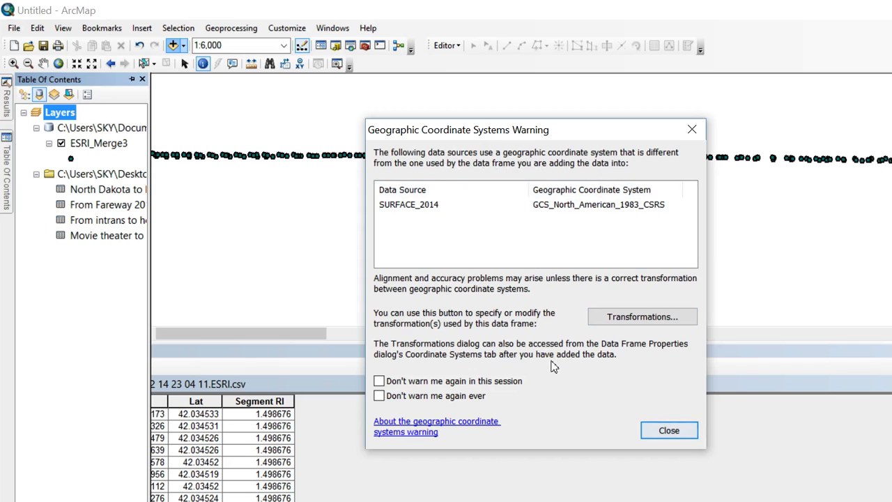
key("Return")
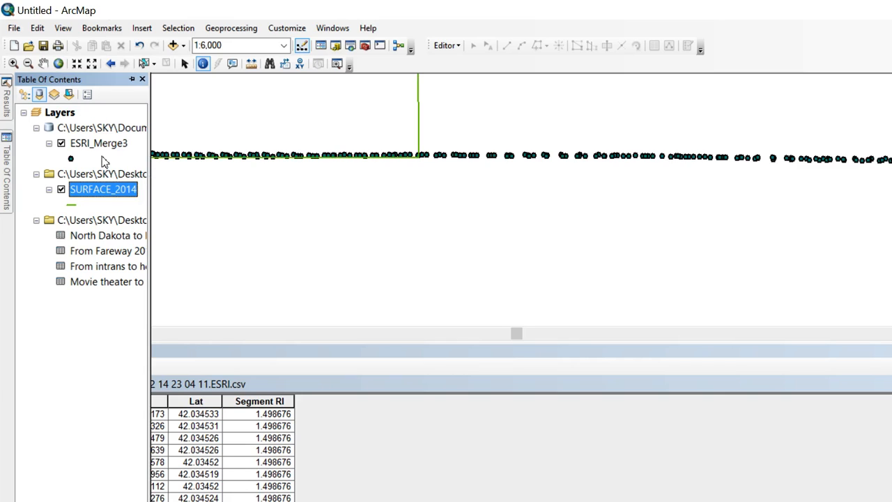
right_click(124, 186)
left_click(147, 227)
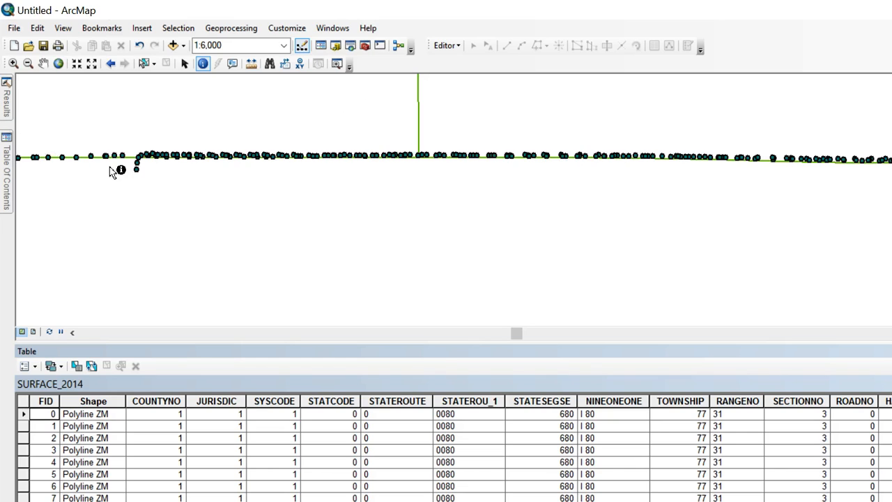
- Set up a Buffer of the ESRI_Merge3 points with a linear distance of 80 feet
mouse_move(5, 143)
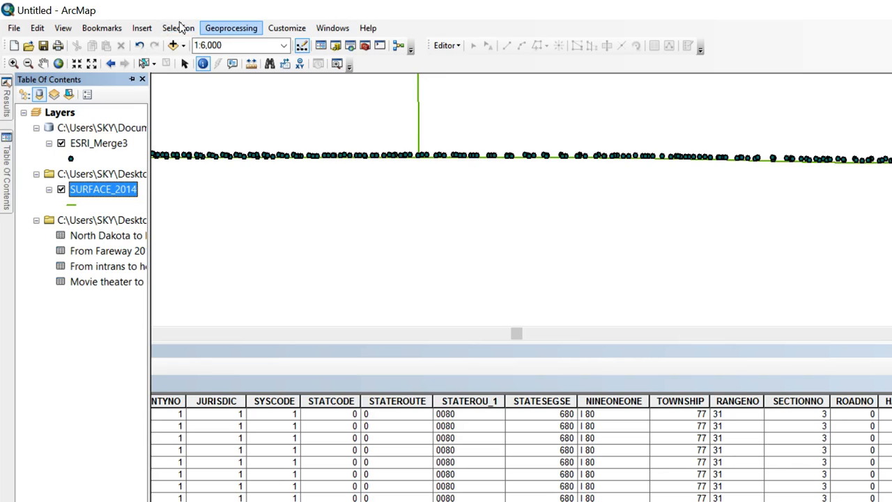
left_click(225, 28)
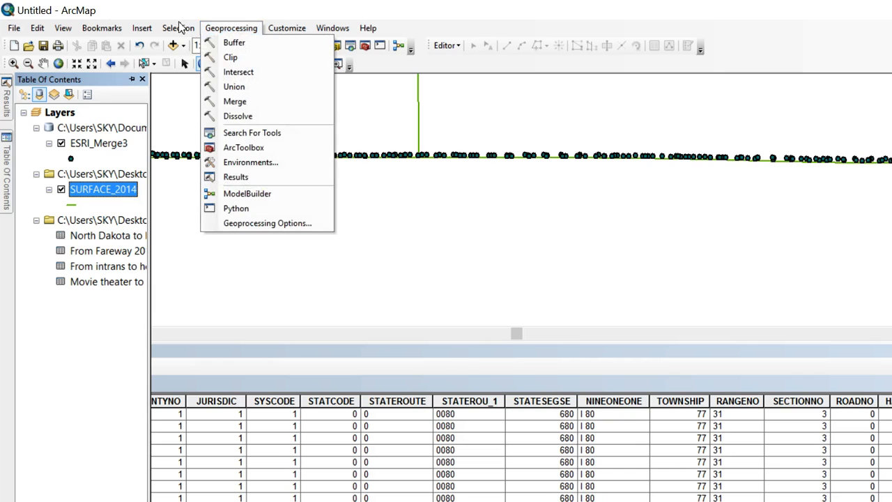
left_click(235, 42)
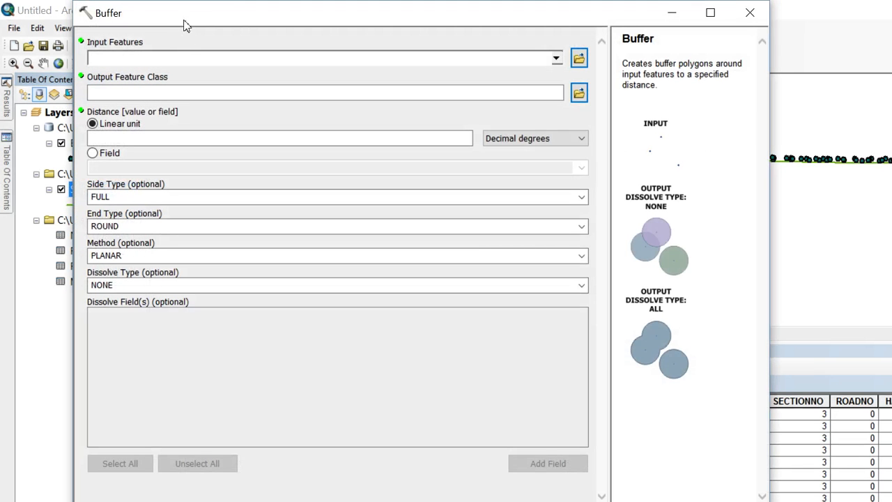
left_click_drag(185, 19, 339, 112)
left_click(625, 165)
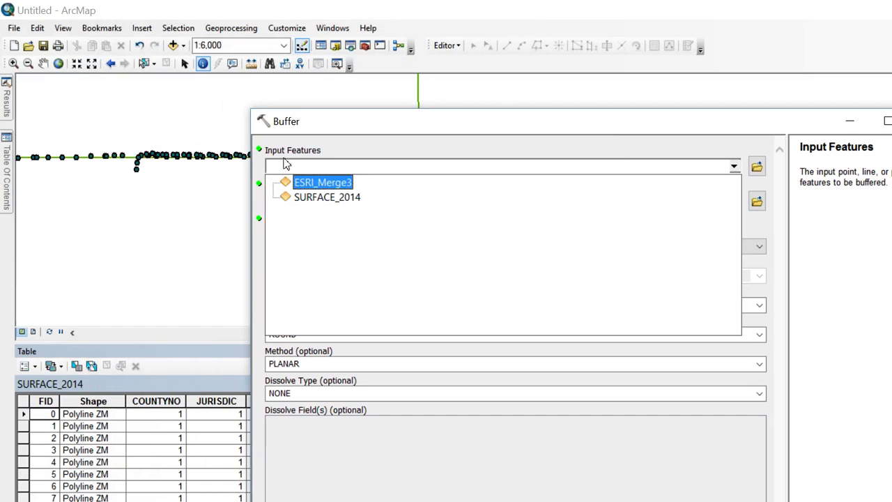
left_click(306, 182)
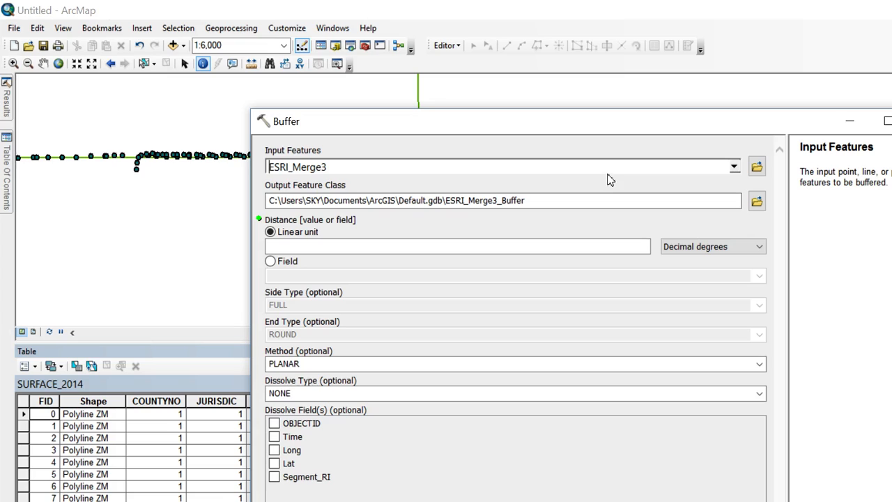
left_click(391, 247)
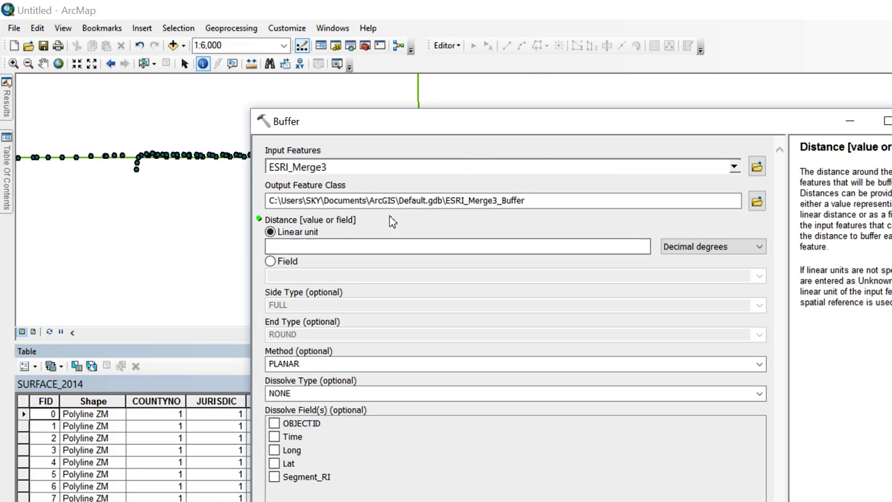
left_click(718, 247)
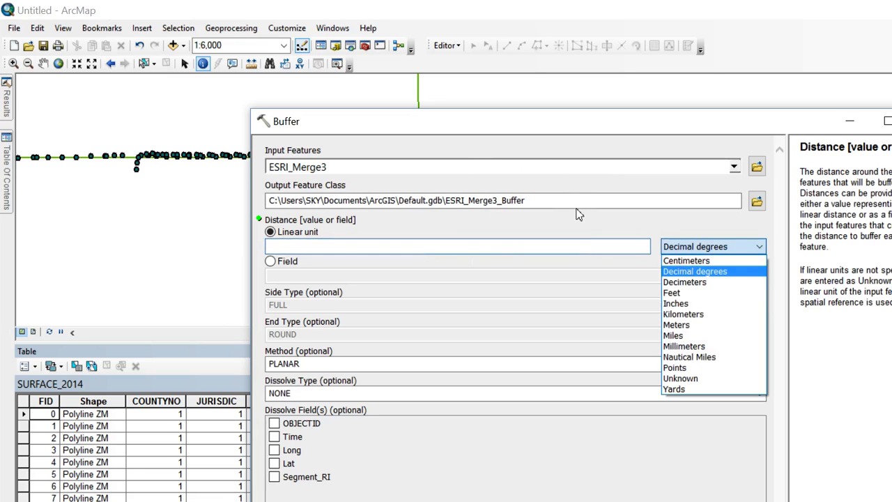
key("Return")
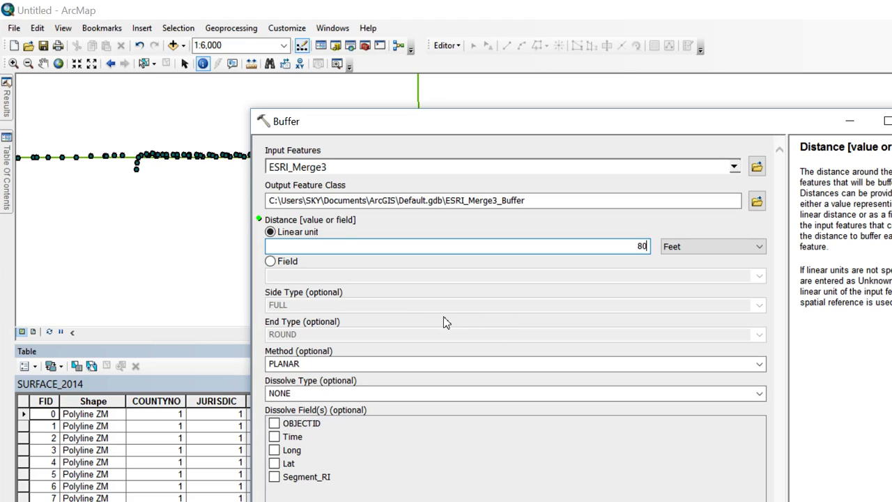
- Set the buffer's dissolve type to ALL and run the tool with ESRI_Merge3_Buffer as output
left_click(760, 393)
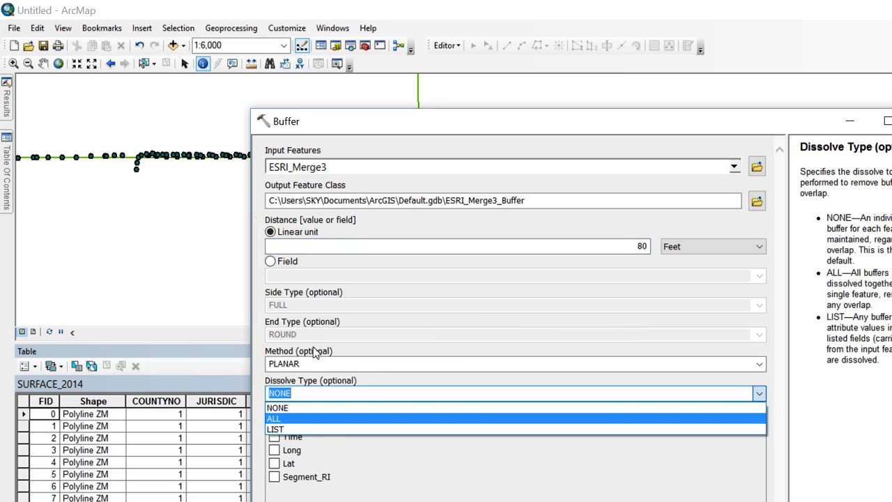
left_click(371, 418)
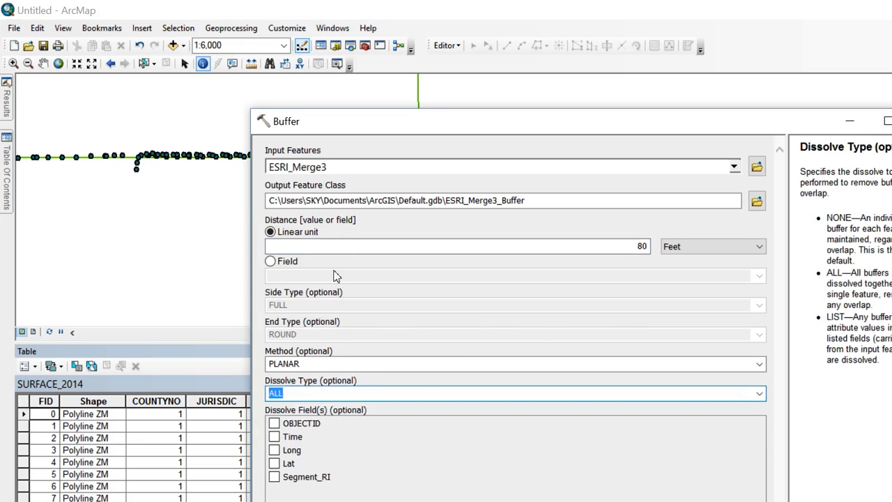
left_click_drag(365, 124, 285, 62)
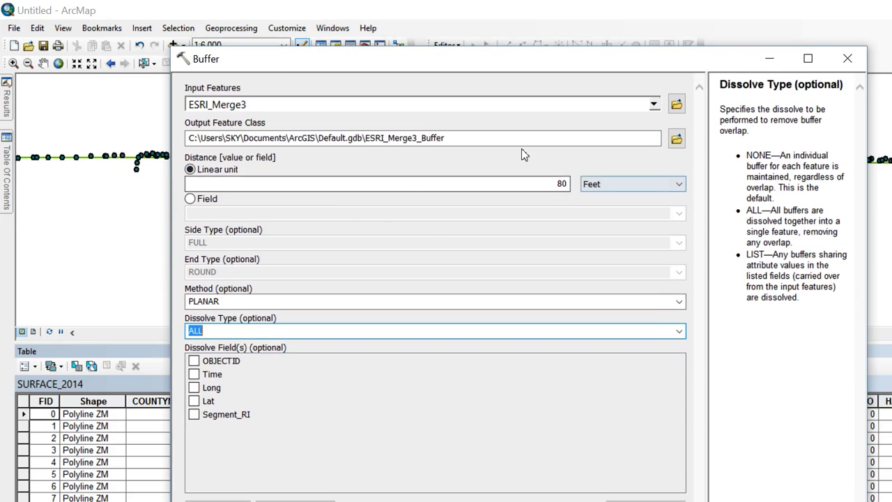
left_click_drag(568, 60, 570, 18)
key("Return")
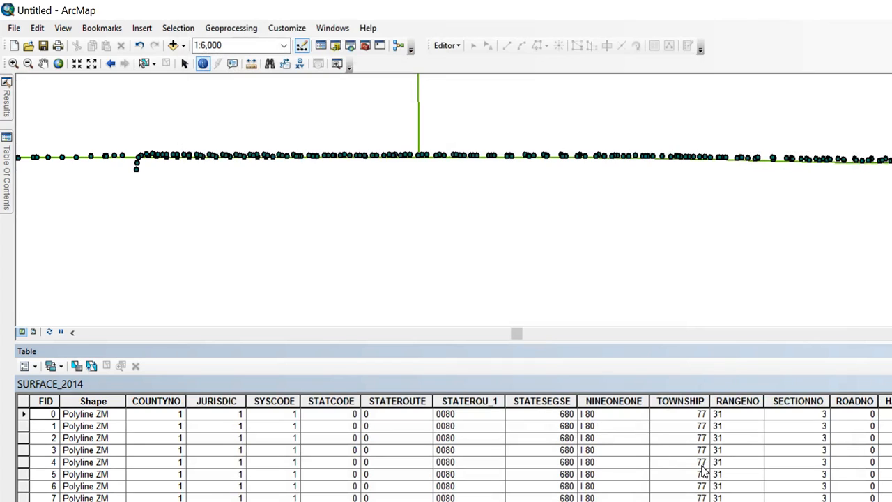
- Open the attribute table of the ESRI_Merge3 layer to view its point records
left_click(14, 162)
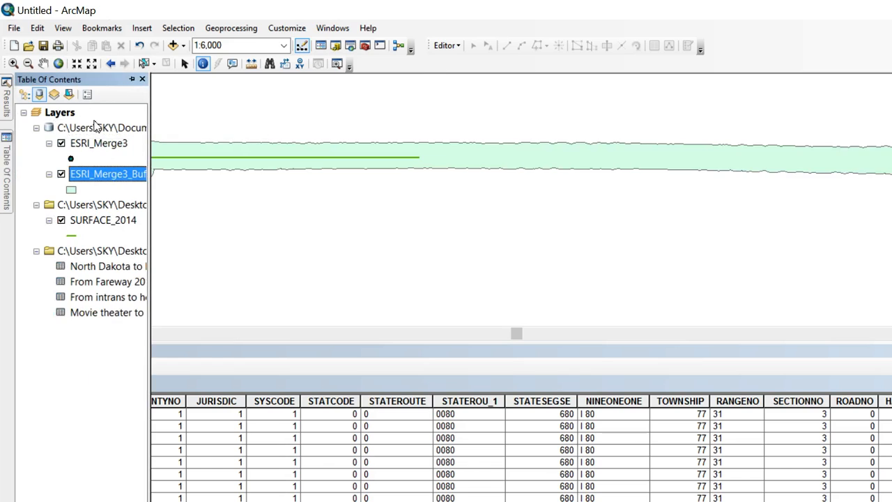
right_click(108, 145)
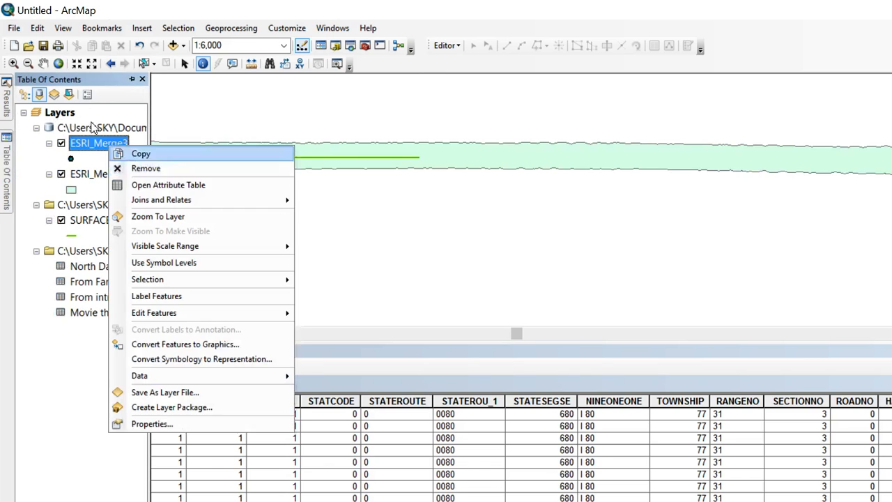
left_click(143, 185)
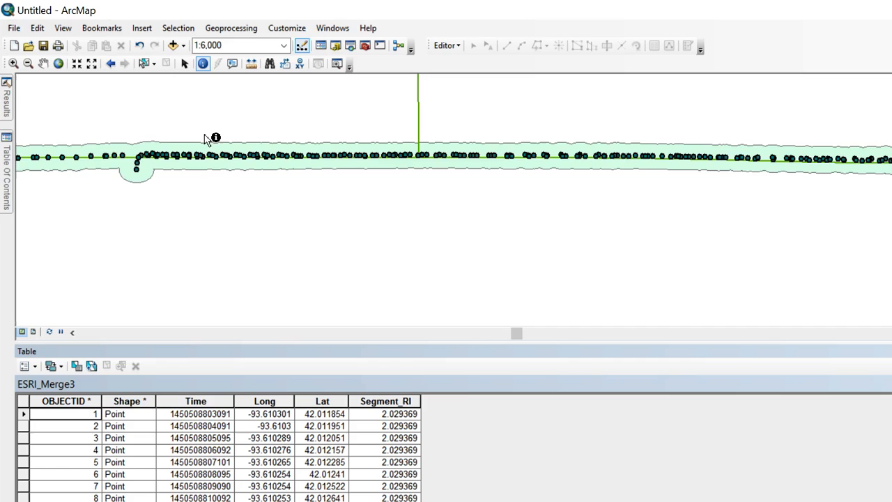
- Set up a Select By Location on SURFACE_2014 for features that have their centroid in the source layer feature
left_click(6, 170)
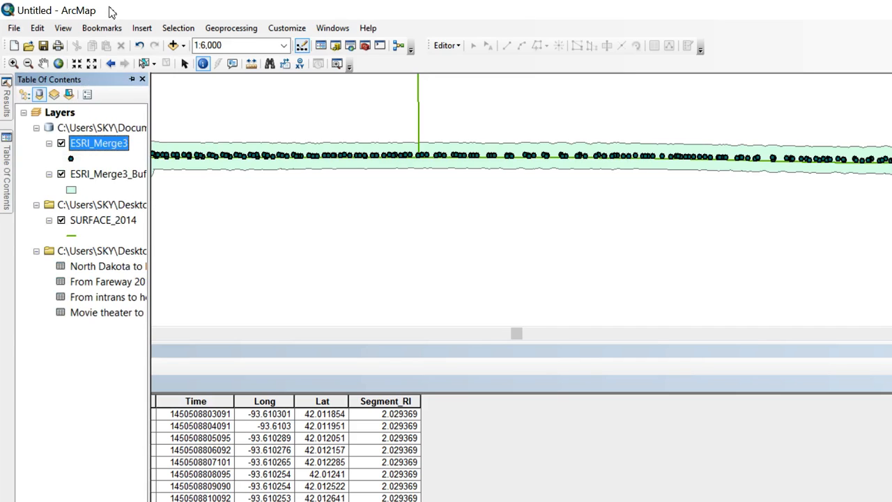
left_click(169, 28)
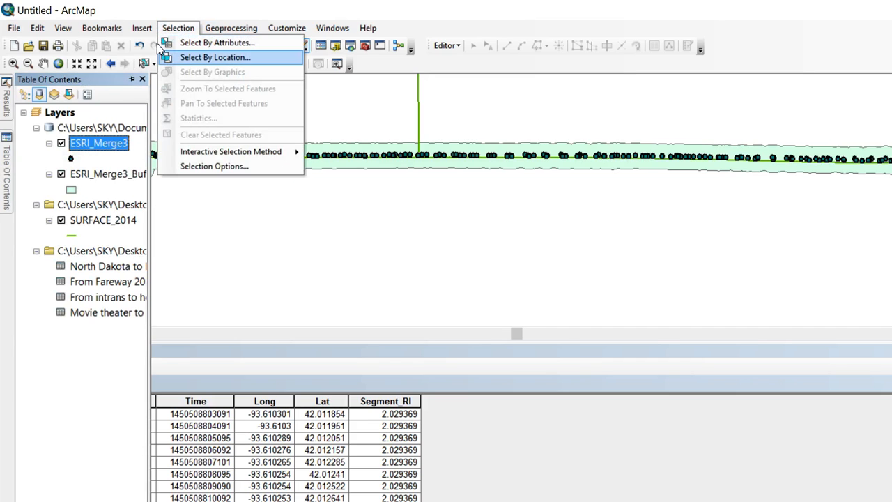
left_click(165, 56)
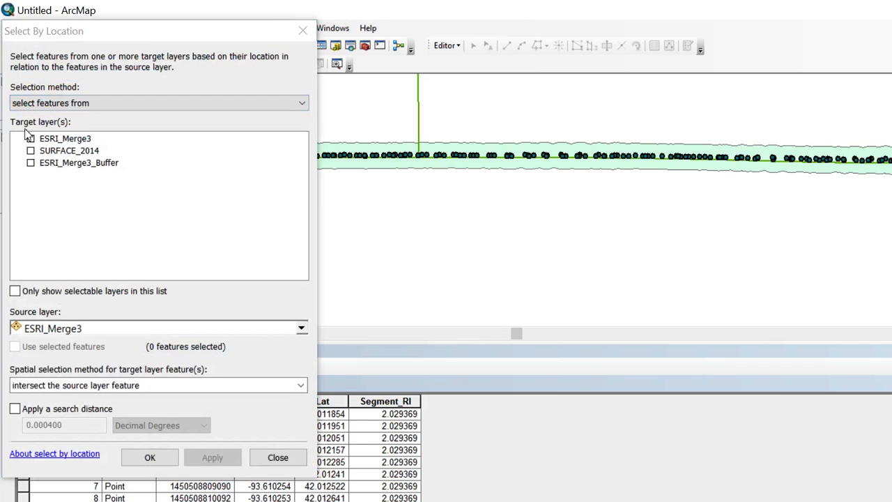
left_click(30, 151)
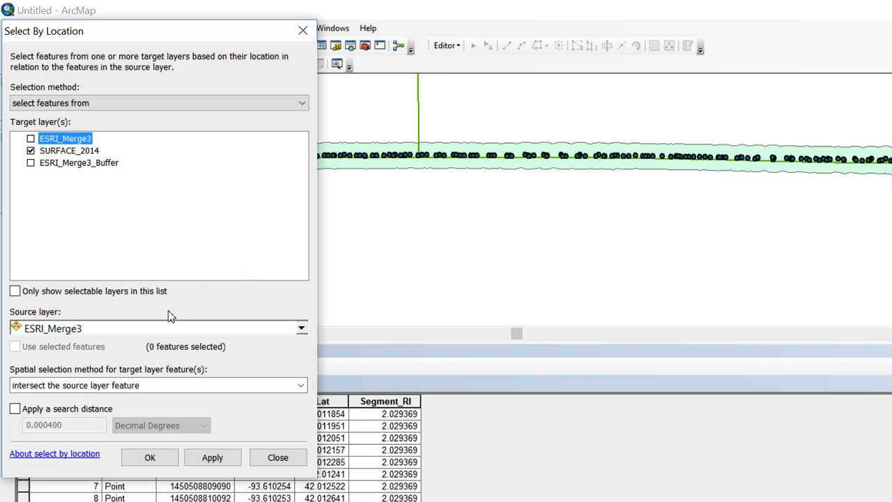
left_click(301, 385)
left_click_drag(300, 413, 299, 452)
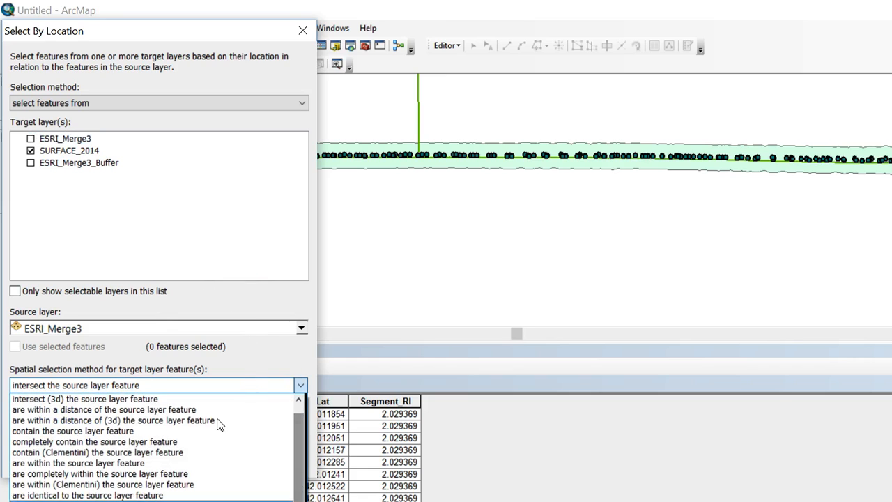
left_click(137, 454)
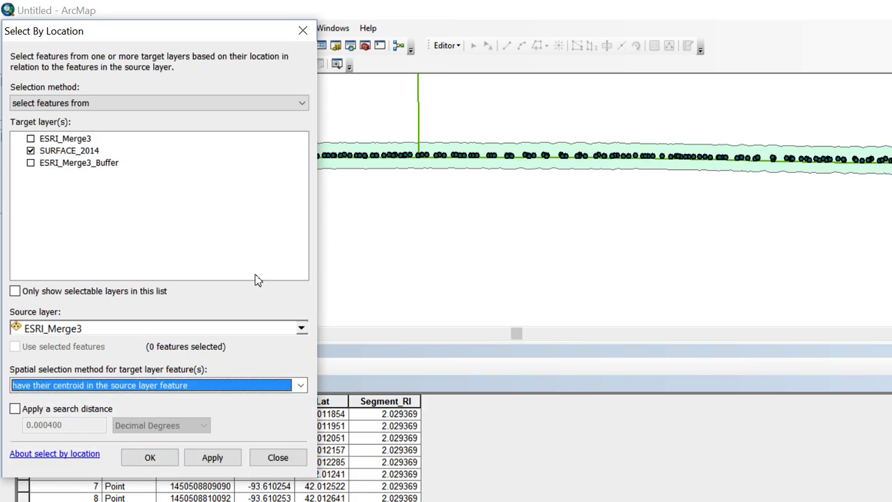
- Set the selection's source layer to ESRI_Merge3_Buffer, apply the selection and leave the dialog
left_click(301, 328)
left_click(69, 358)
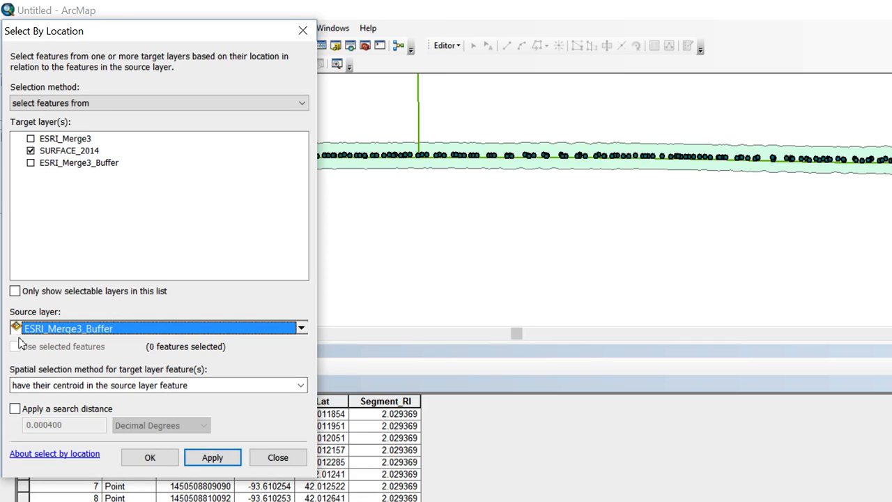
left_click(209, 457)
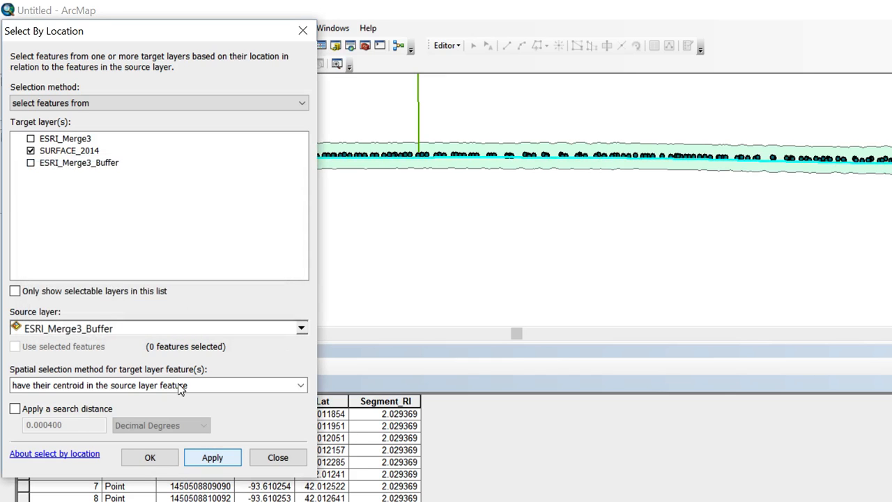
key("Return")
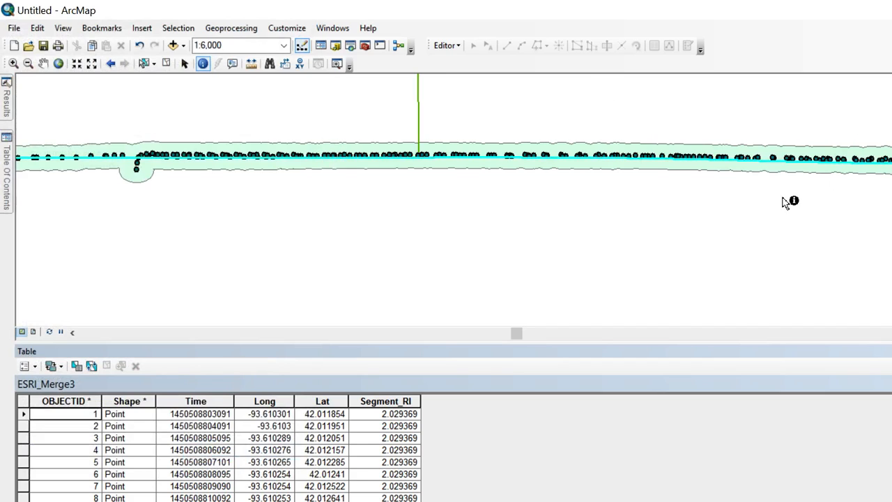
- Examine the selected road segments along the buffered routes across the city for missed or extra roads
scroll(778, 209, "up", 2)
scroll(778, 211, "up", 1)
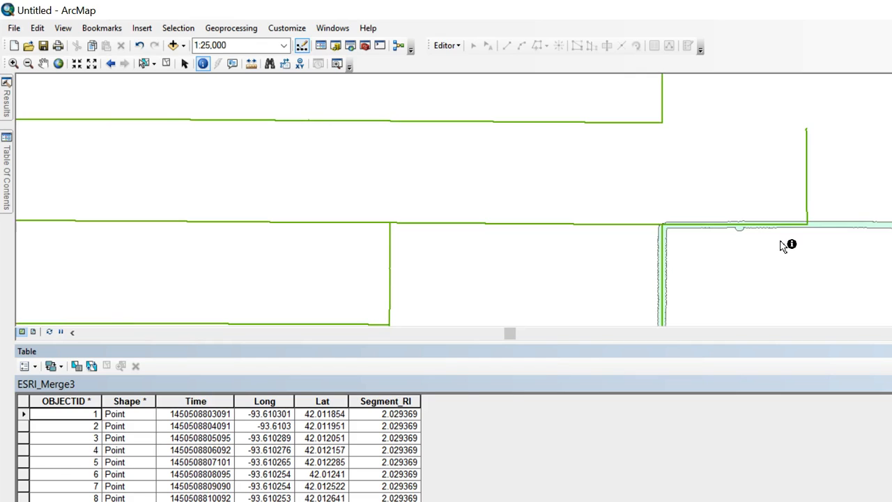
scroll(770, 234, "up", 1)
scroll(769, 234, "up", 2)
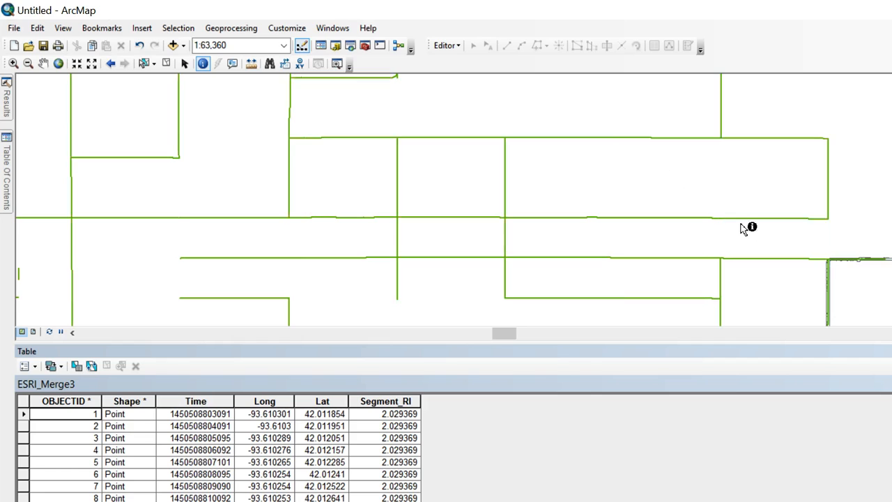
left_click_drag(743, 227, 197, 74)
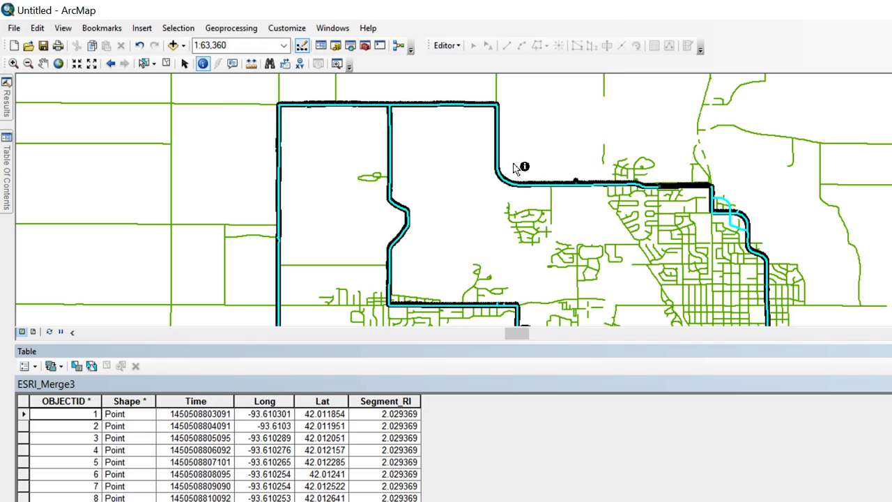
scroll(576, 163, "up", 5)
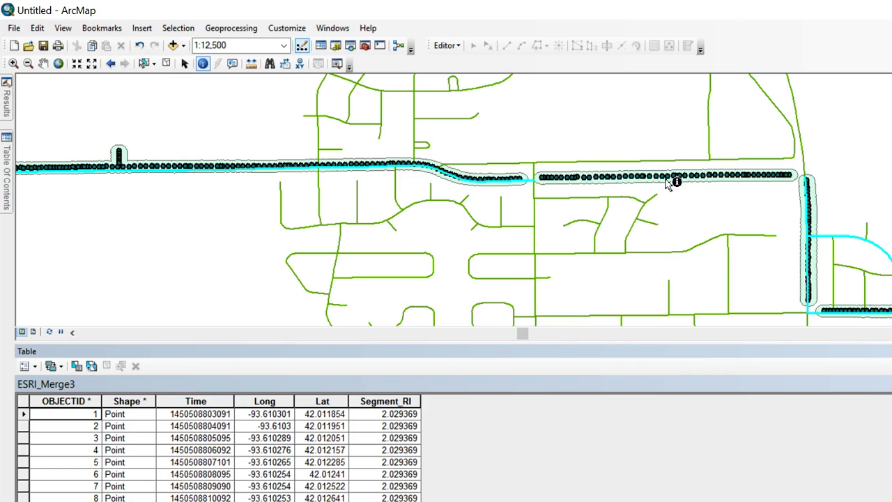
left_click_drag(759, 270, 499, 164)
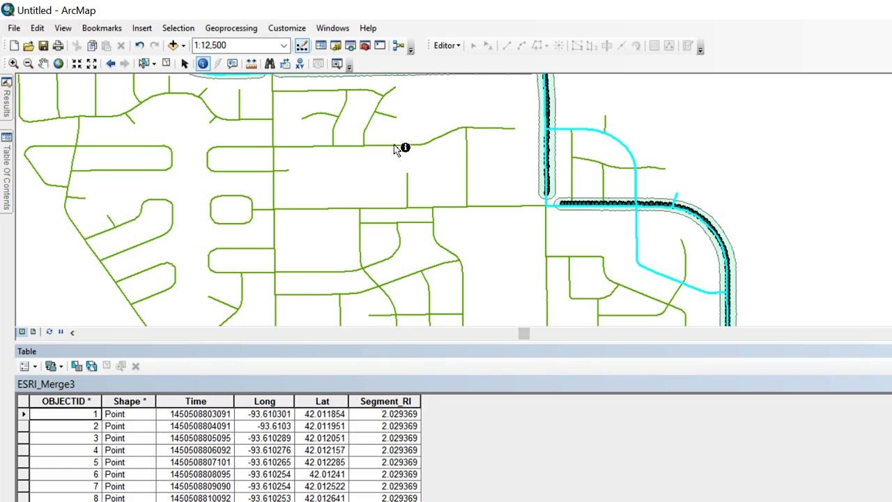
- Set up an export of the selected SURFACE_2014 features using the data frame's coordinate system
mouse_move(10, 147)
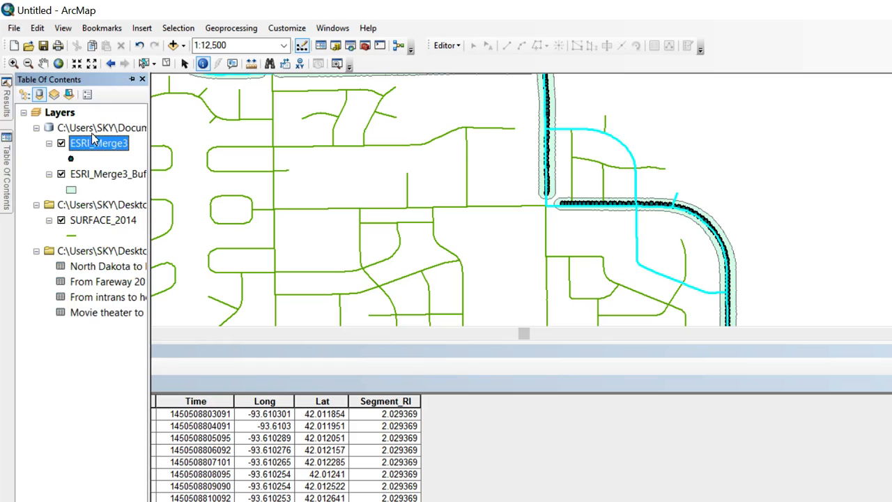
right_click(108, 221)
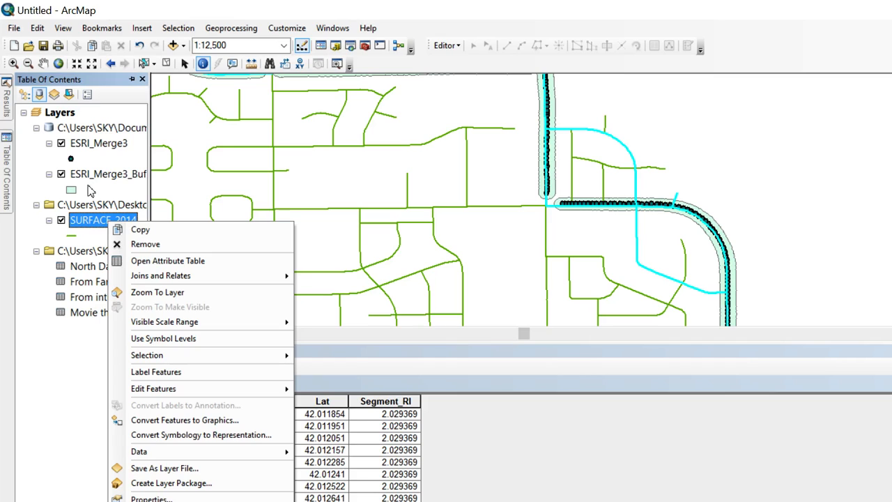
left_click(75, 187)
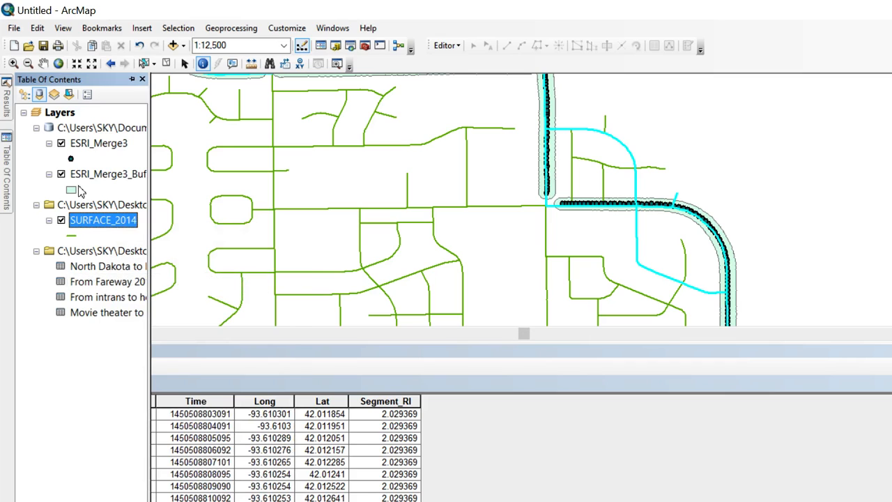
right_click(94, 222)
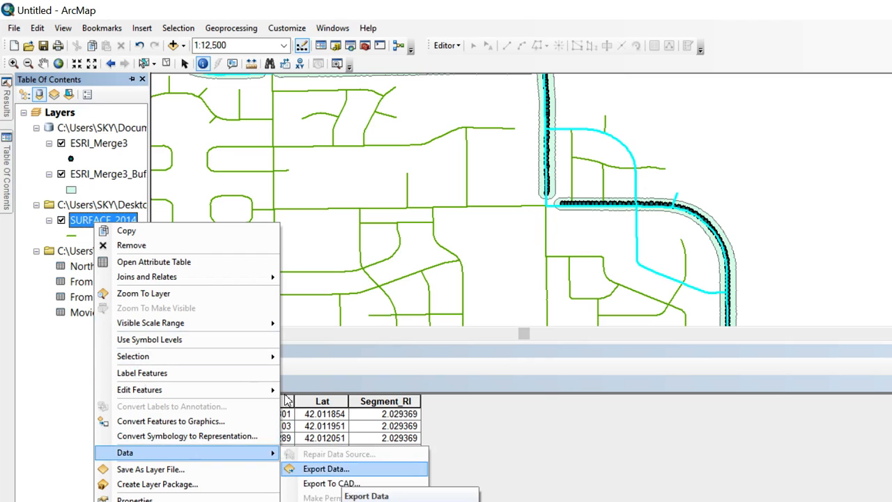
left_click(326, 468)
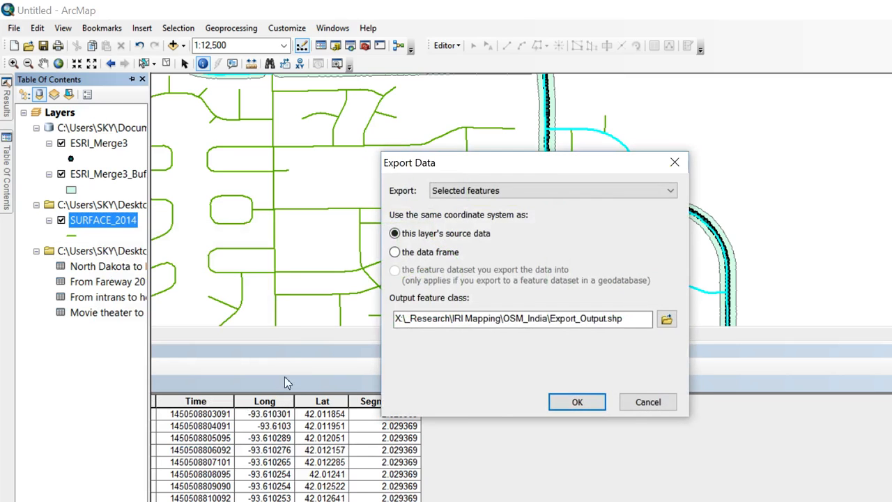
left_click(488, 190)
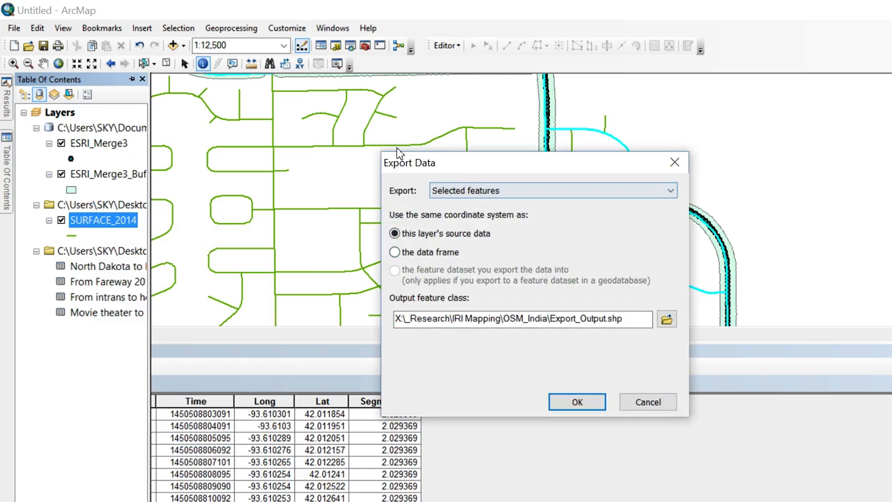
left_click(396, 183)
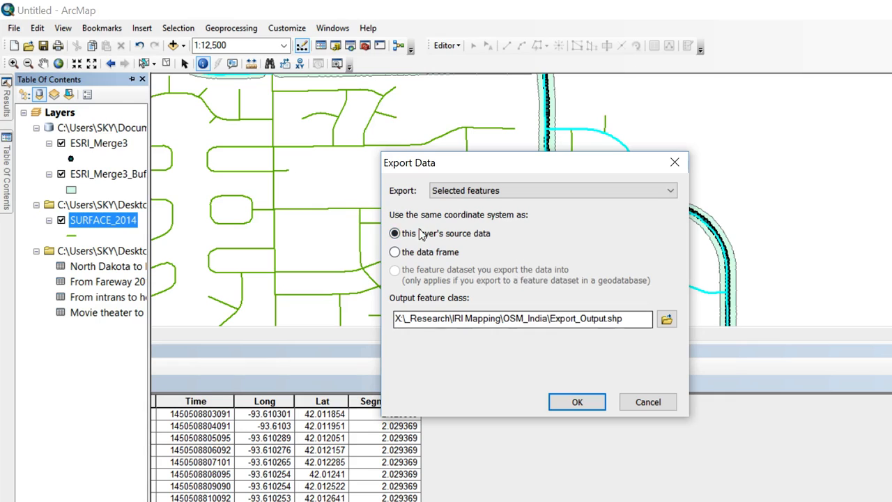
left_click(395, 252)
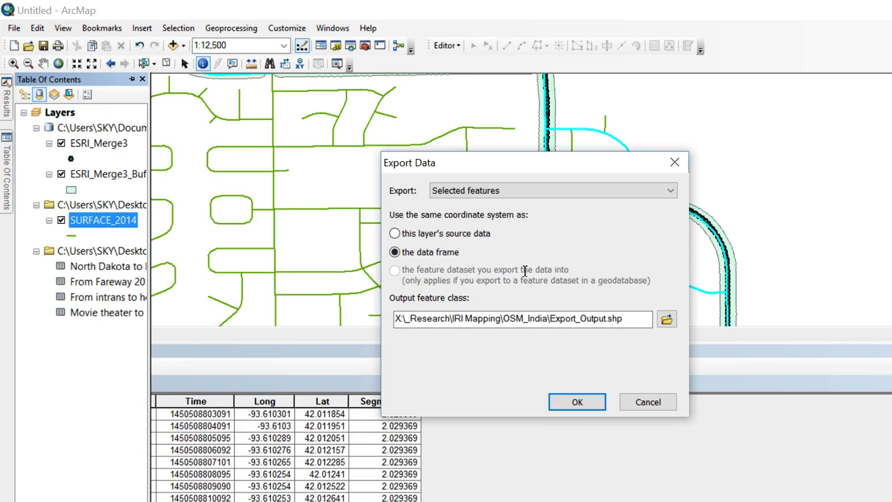
- Export the selection as shapefile IRI_Clipped in the desktop's IRI Tutorial folder and add it to the map as a layer
left_click(668, 320)
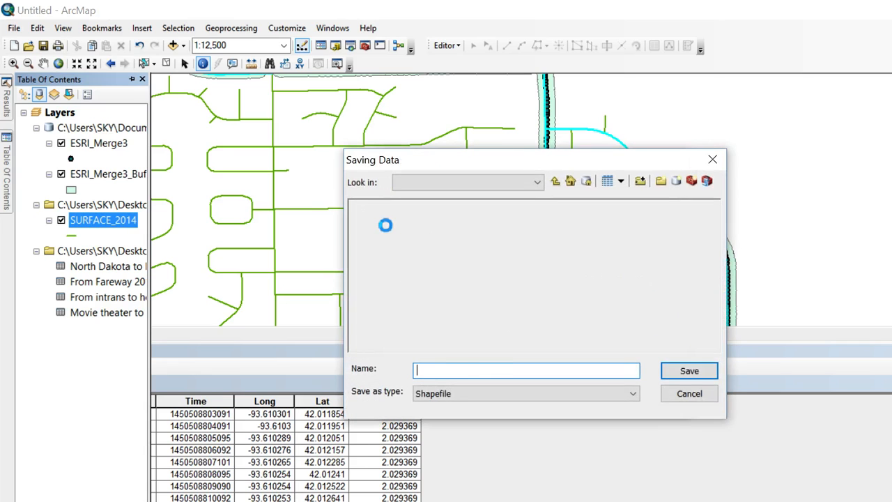
left_click(430, 179)
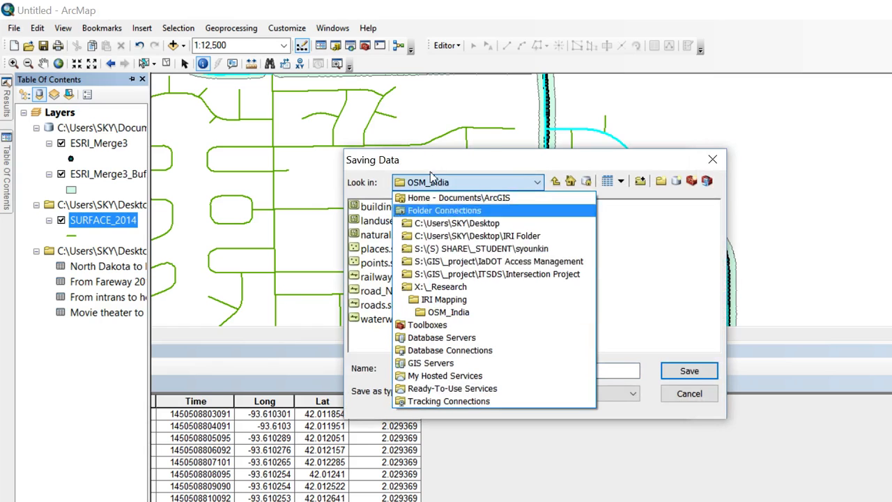
left_click(457, 223)
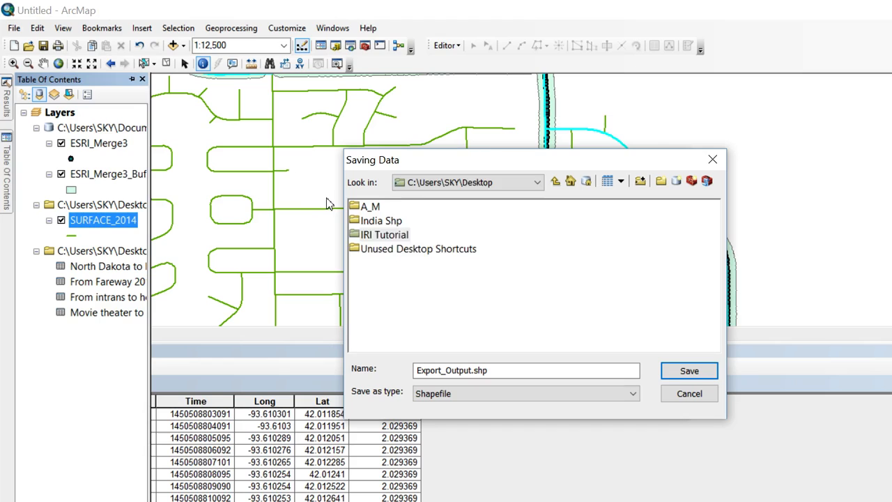
double_click(389, 236)
left_click_drag(526, 370, 241, 362)
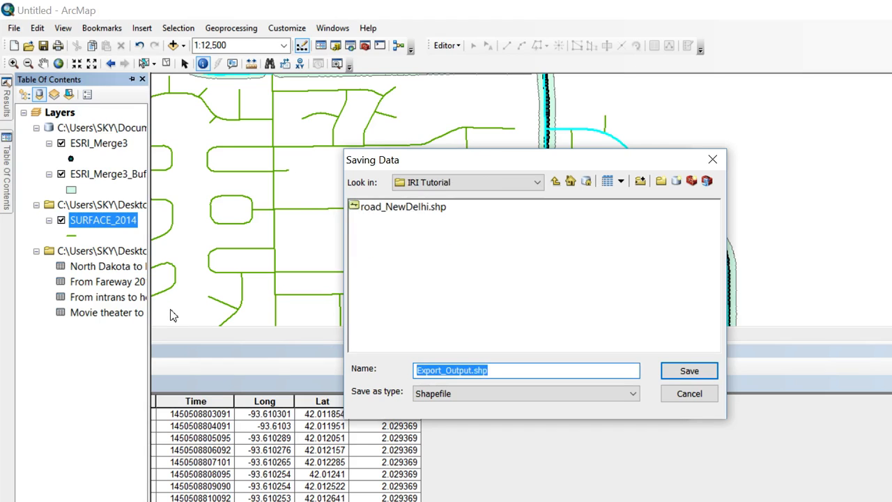
type("IRI_Cl")
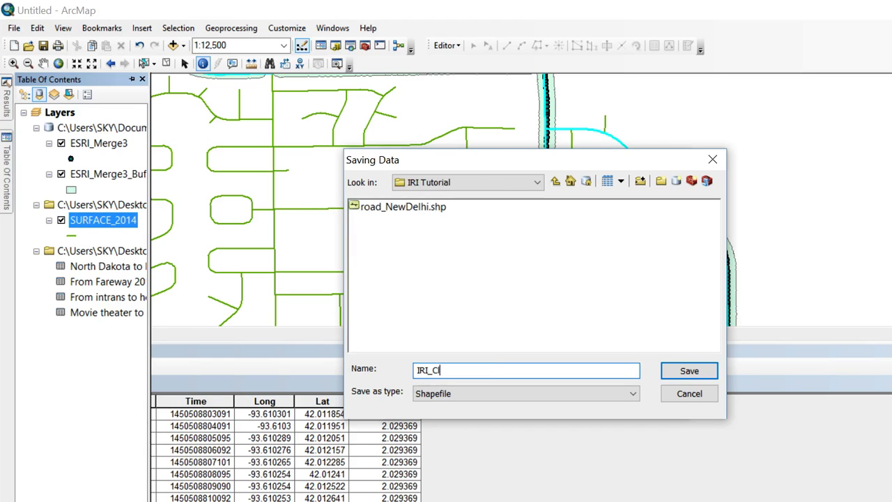
type("ipped")
key("Return")
key("Return")
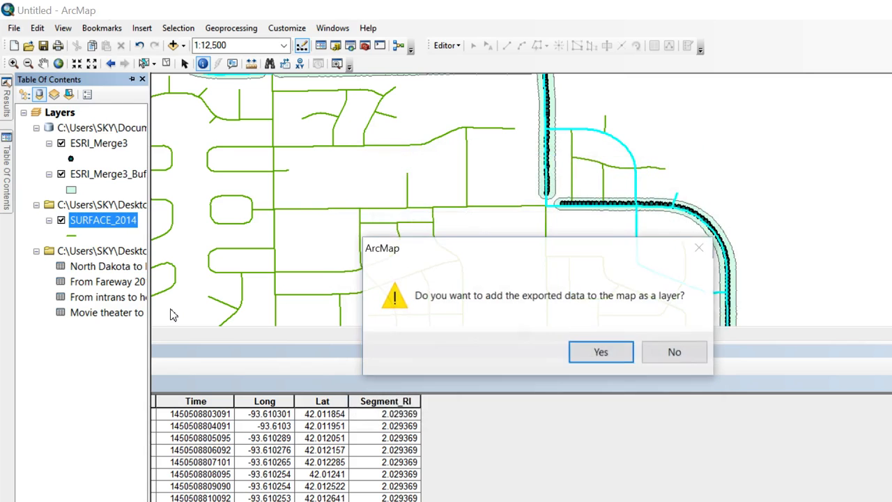
key("Return")
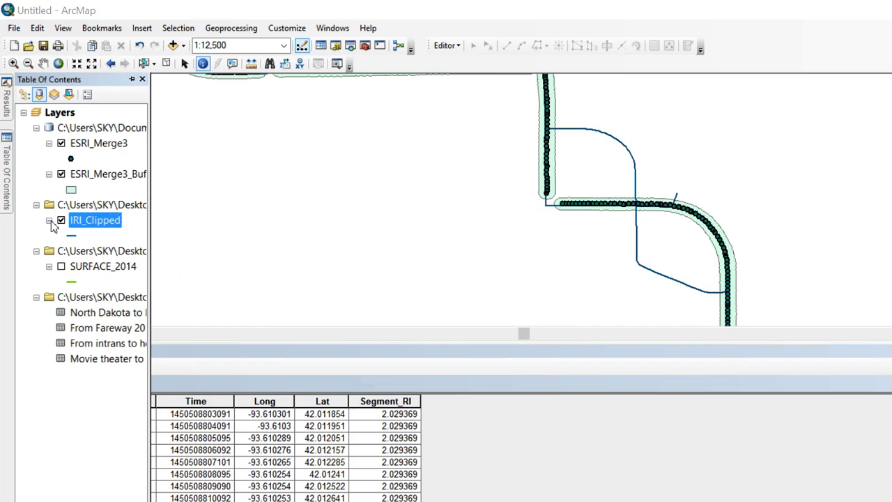
- Inspect the full IRI_Clipped road network with the ESRI_Merge3 points hidden, and restore the points' visibility
scroll(526, 204, "down", 10)
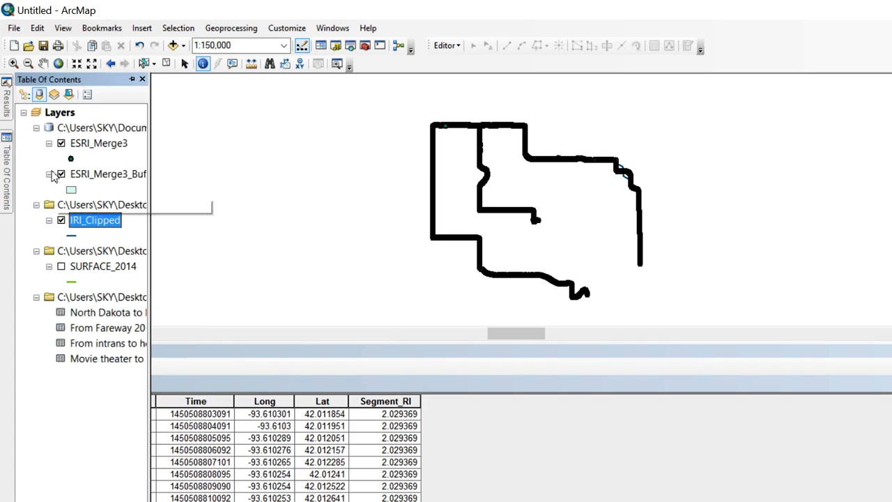
left_click(60, 143)
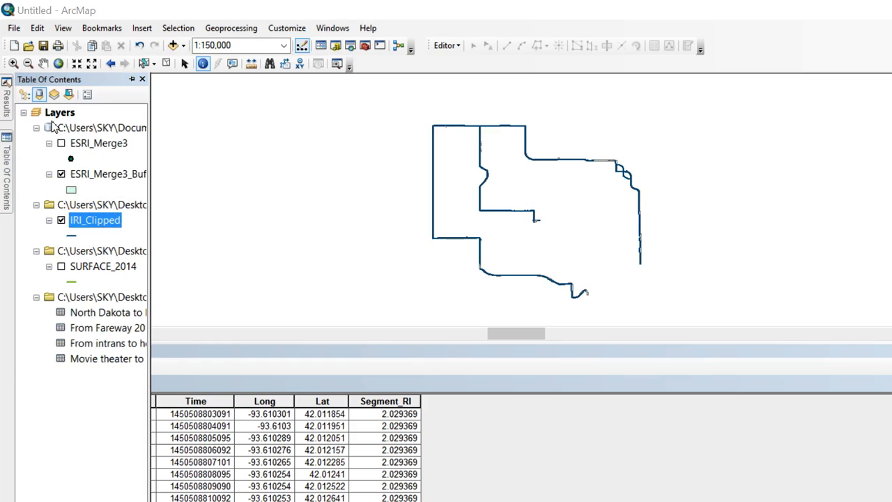
left_click(61, 143)
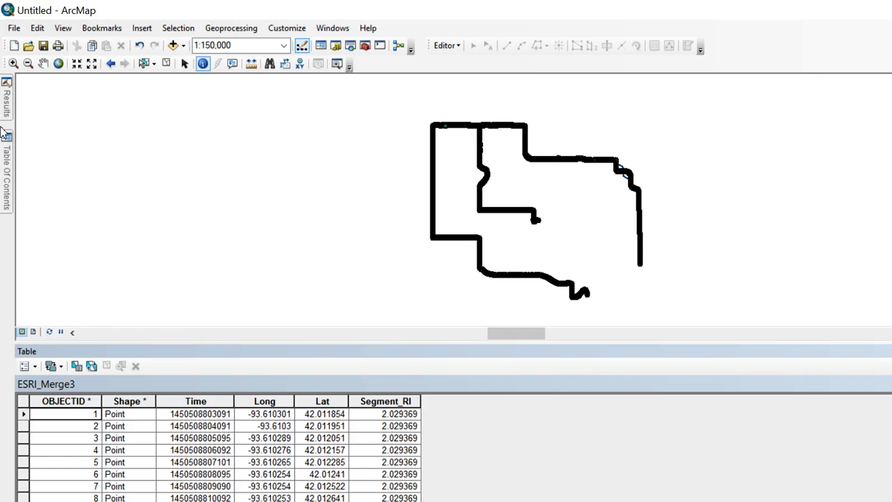
- Zoom the map to the SURFACE_2014 layer
mouse_move(5, 157)
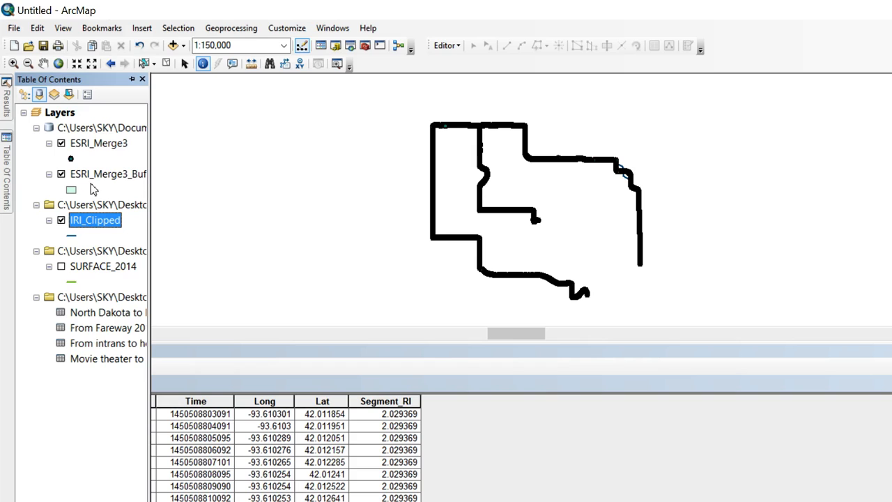
right_click(108, 220)
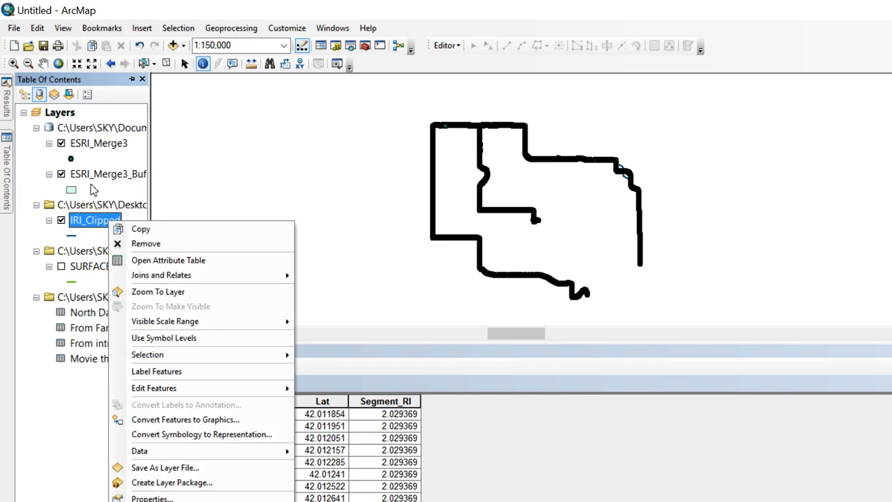
left_click(82, 204)
left_click(103, 267)
right_click(83, 264)
left_click(133, 327)
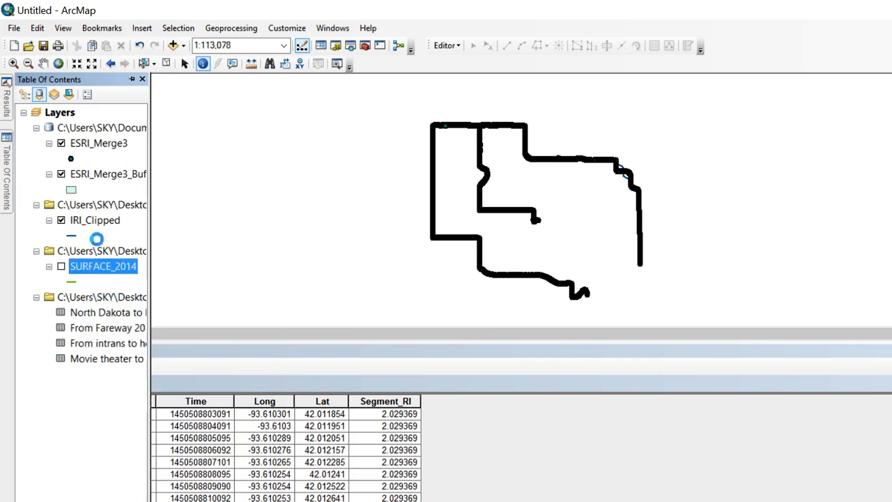
- Set up a spatial join of ESRI_Merge3 points to IRI_Clipped, summarizing the points closest to each line by average
right_click(108, 220)
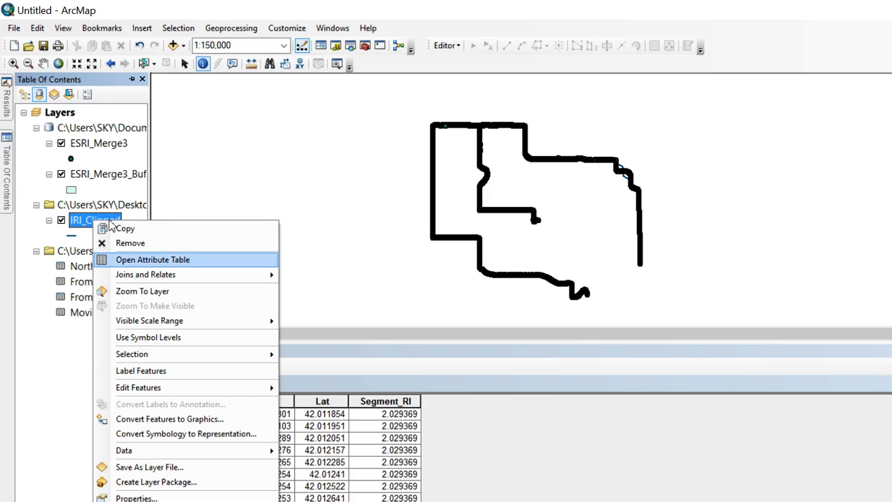
mouse_move(115, 275)
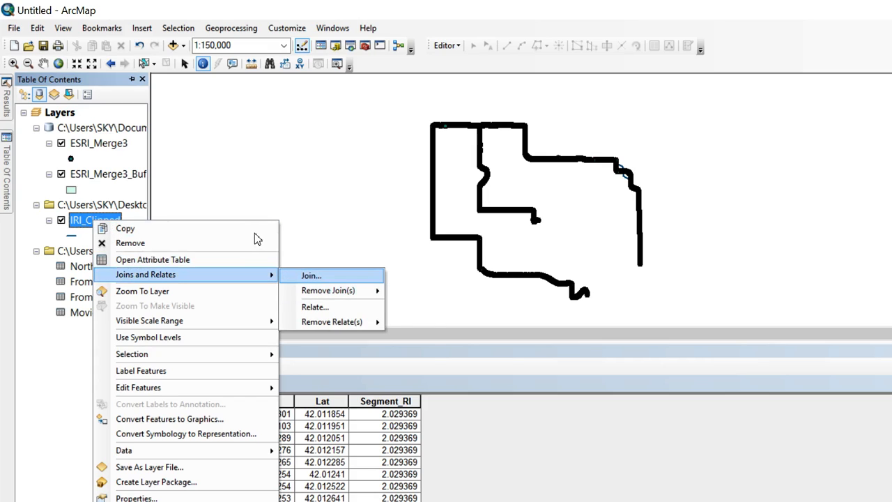
key("Return")
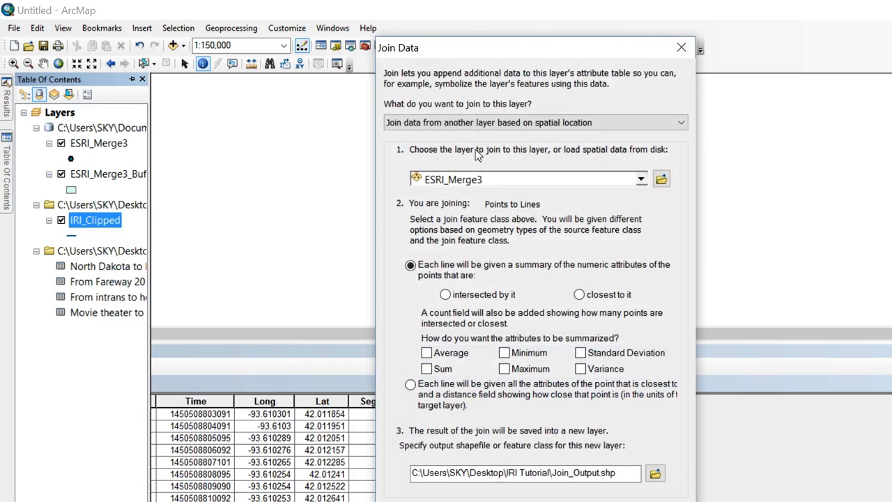
left_click(641, 179)
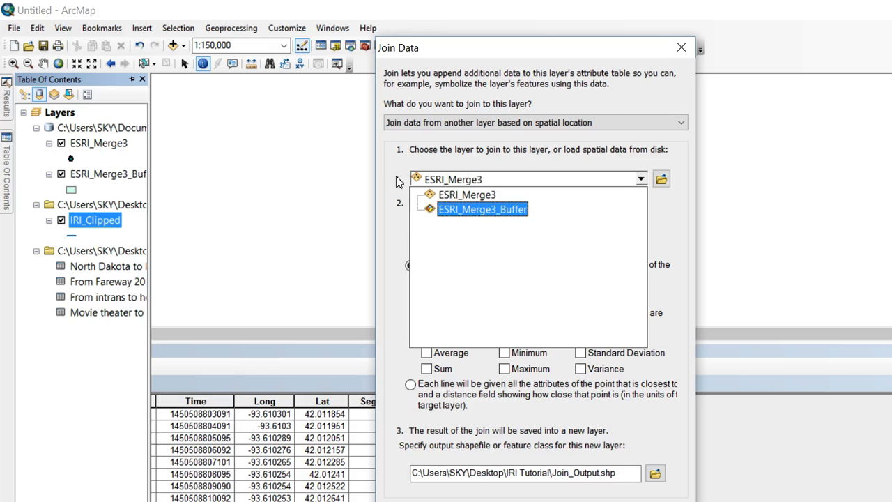
left_click(467, 196)
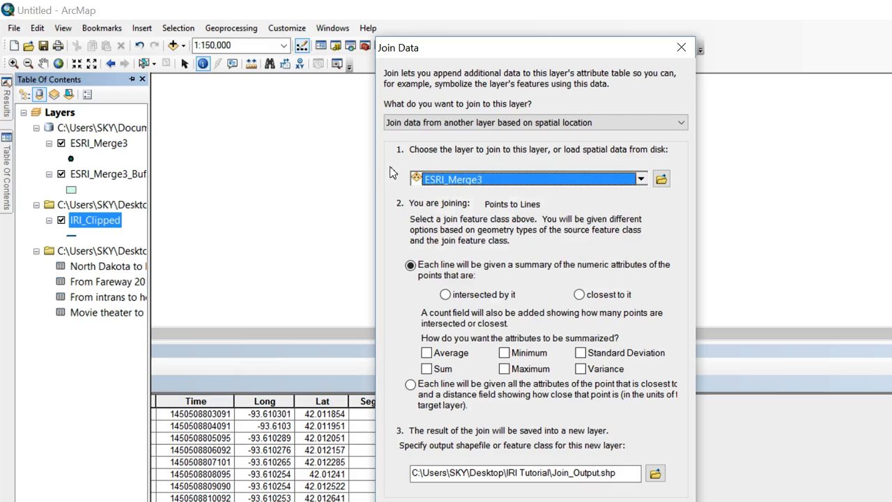
left_click(446, 124)
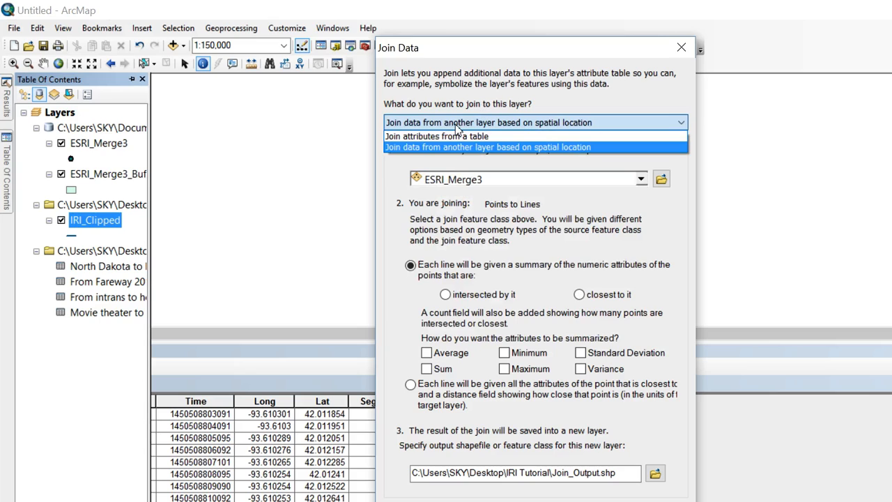
left_click(457, 125)
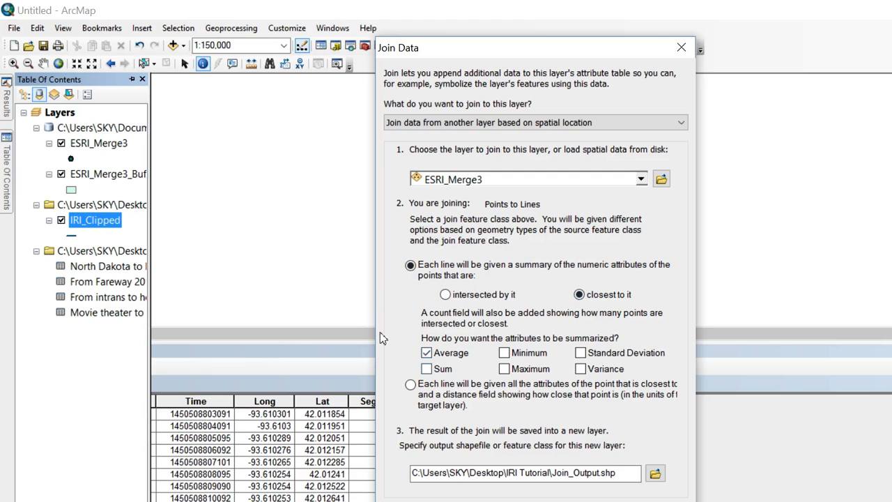
- Save the join output as shapefile IRI_Joined_Clipped in the IRI Tutorial folder and run the join
left_click(655, 473)
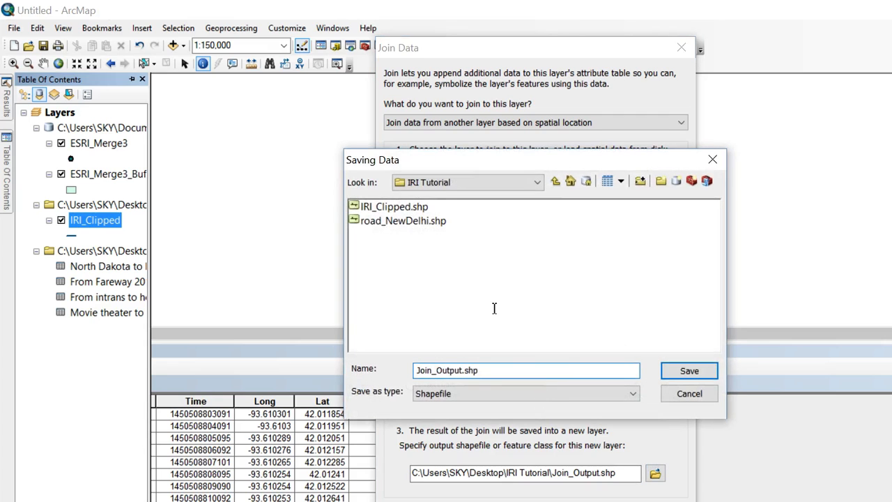
left_click_drag(482, 371, 236, 297)
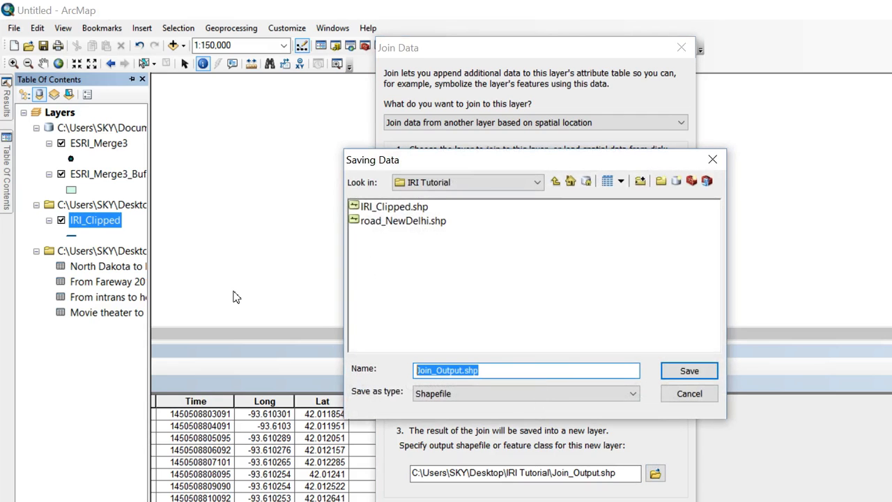
type("IRI_")
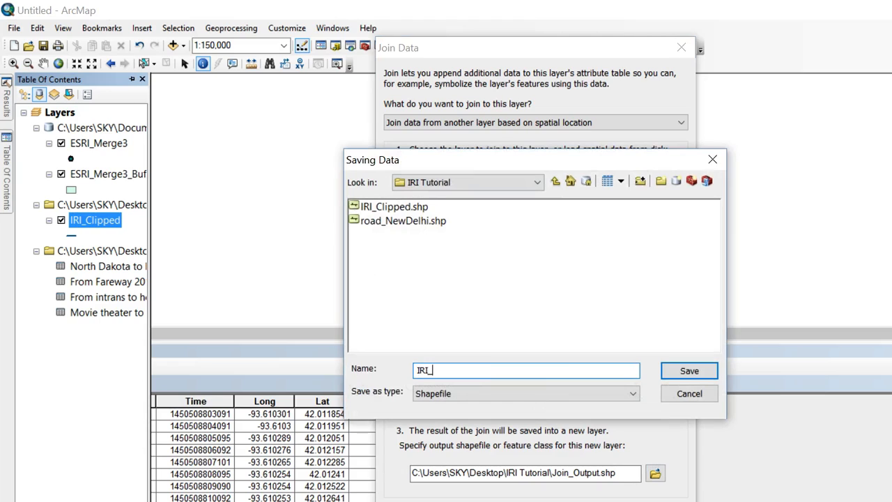
type("Joined_Clipped")
key("Return")
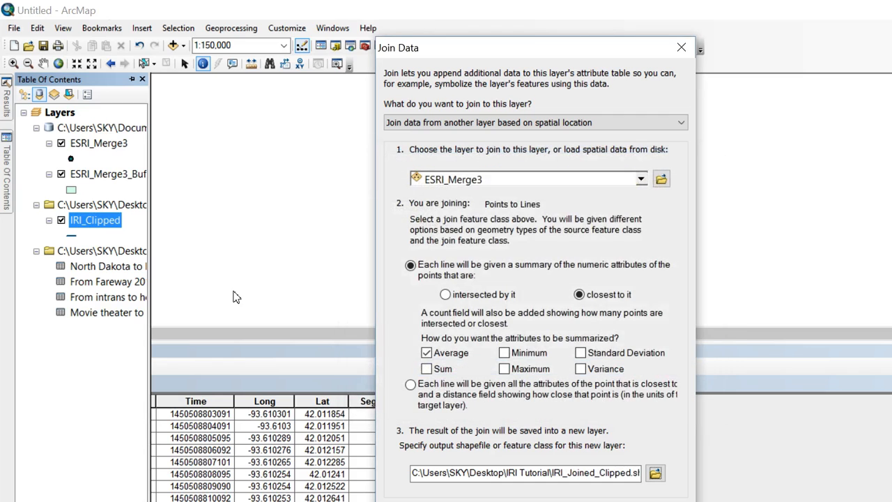
key("Return")
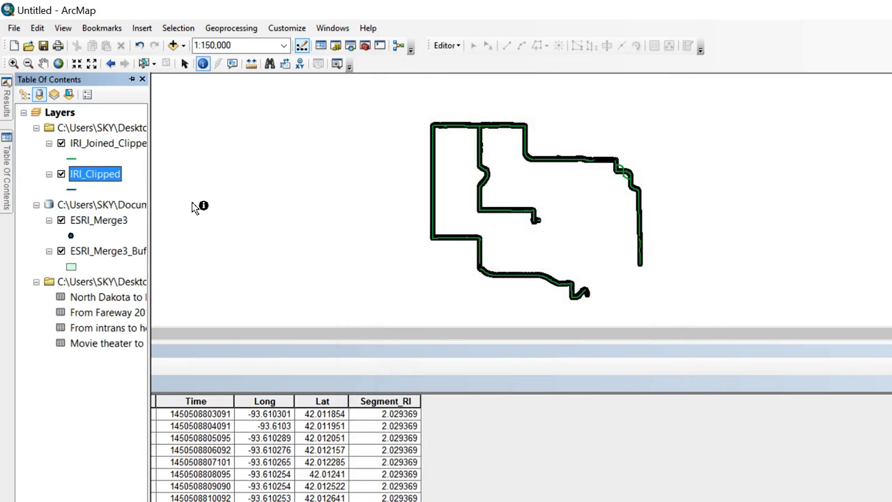
- Hide the IRI_Clipped and ESRI_Merge3 layers on the map
right_click(105, 143)
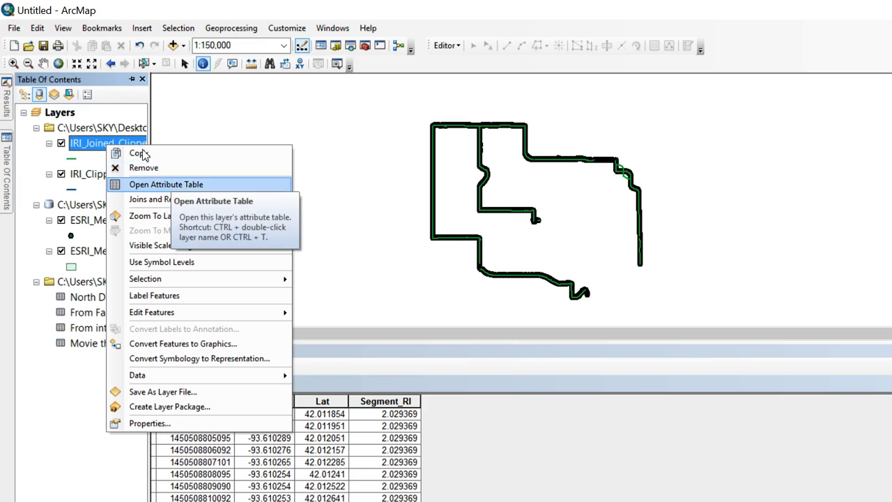
left_click(61, 174)
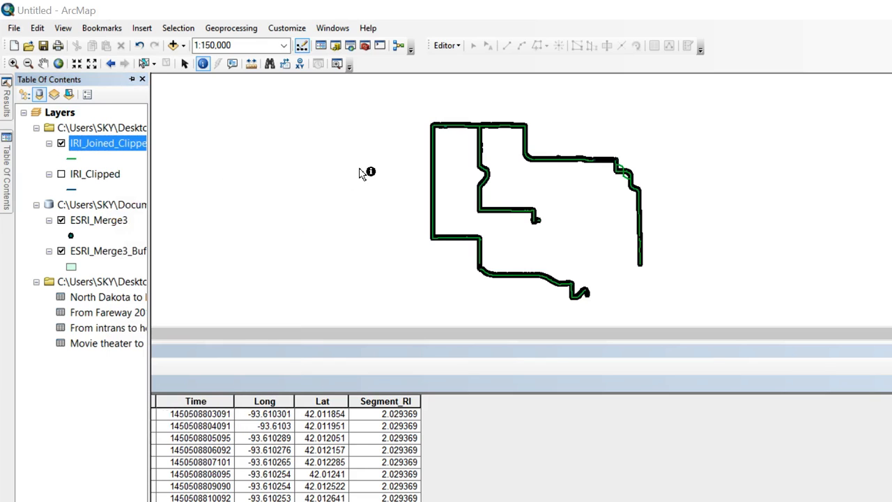
left_click(62, 220)
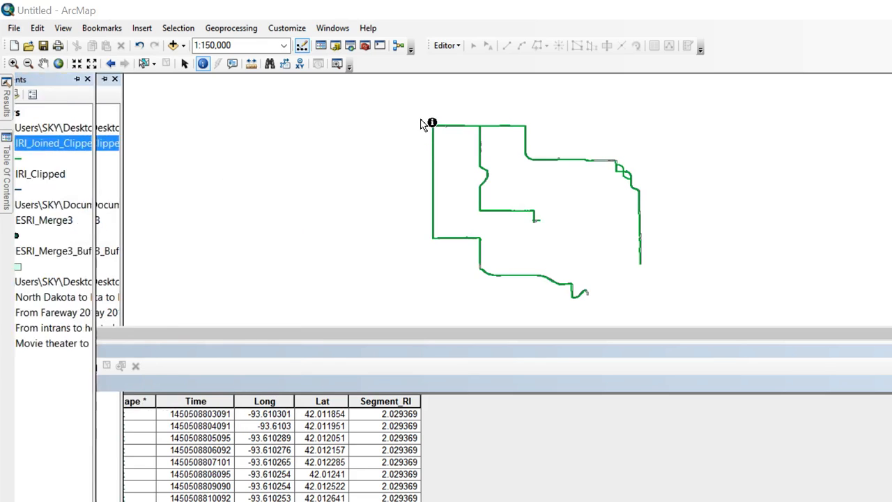
- Open the IRI_Joined_Clipped attribute table and examine the joined count and average fields across its records
mouse_move(6, 168)
right_click(104, 144)
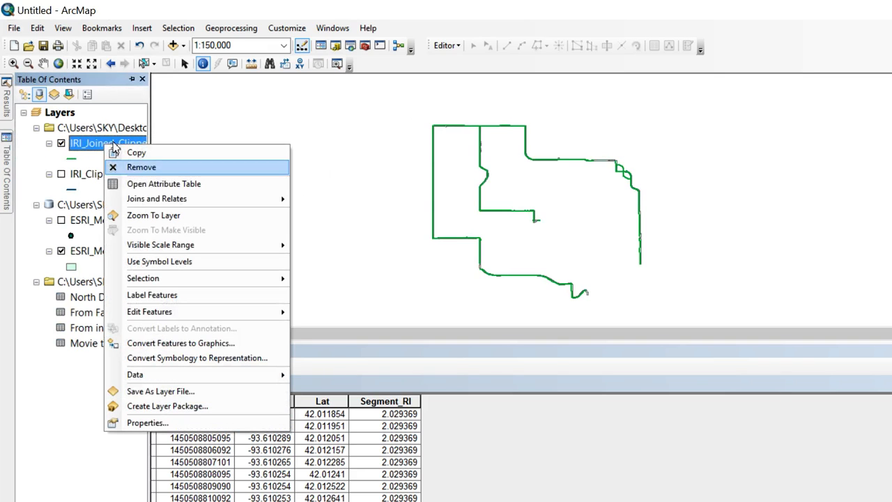
left_click(125, 183)
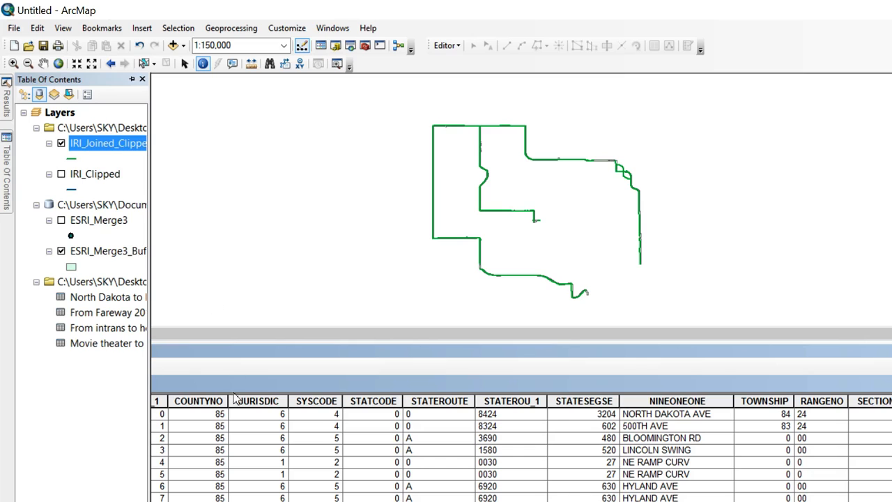
scroll(237, 425, "right", 15)
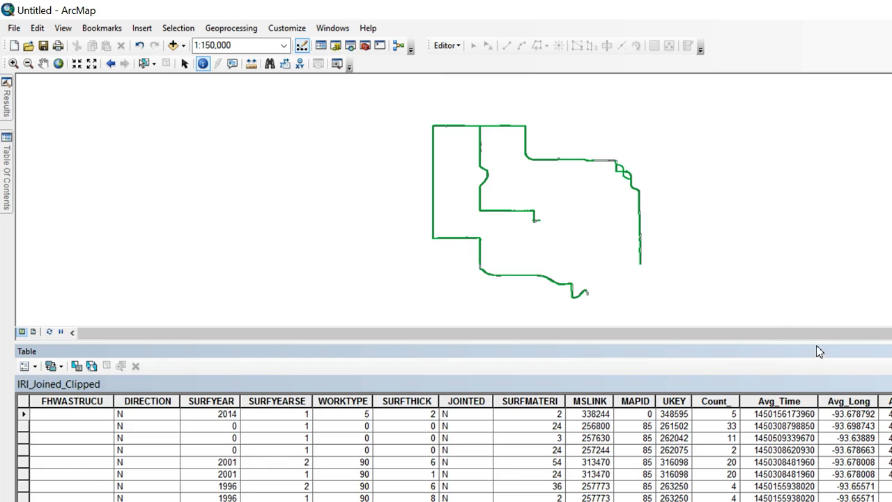
scroll(826, 406, "down", 15)
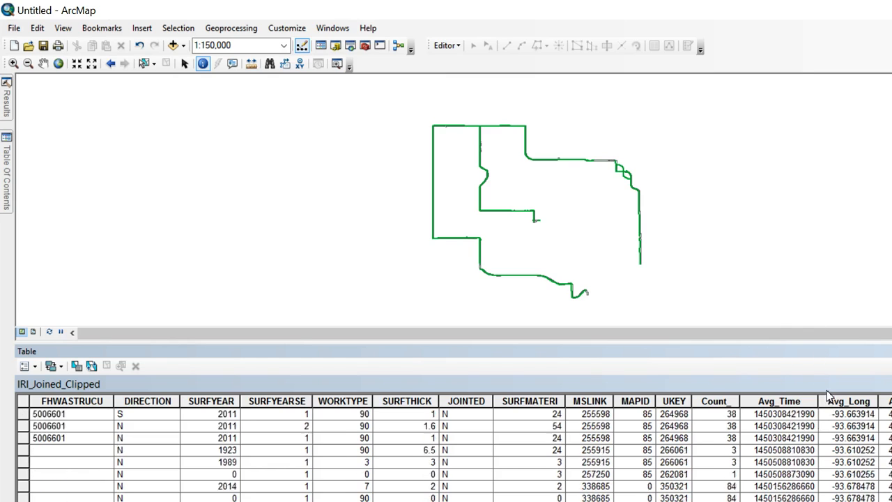
scroll(828, 395, "down", 15)
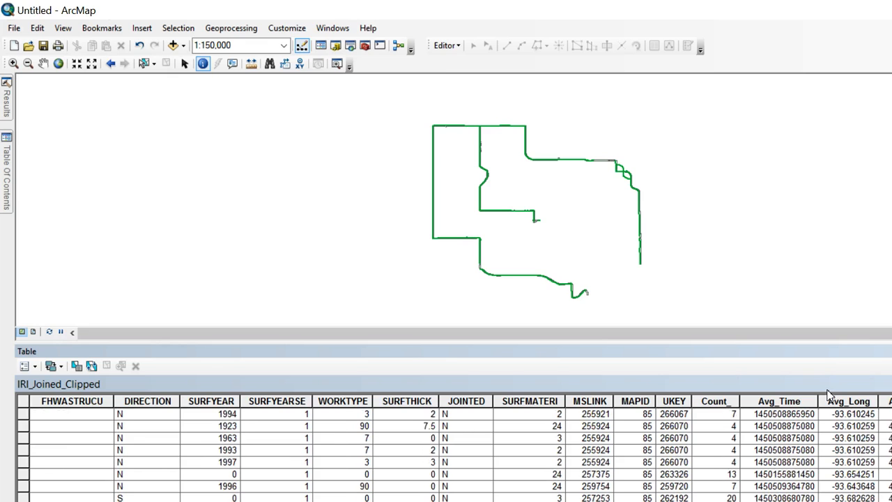
scroll(828, 396, "down", 4)
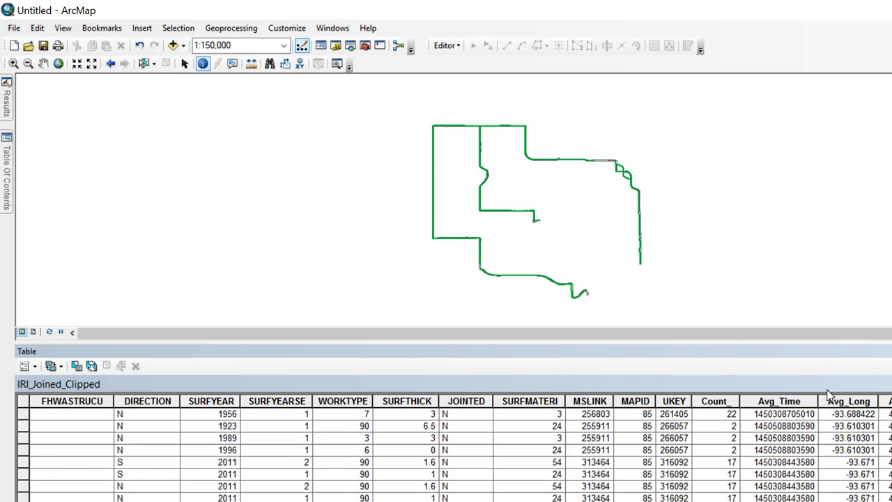
scroll(828, 395, "down", 3)
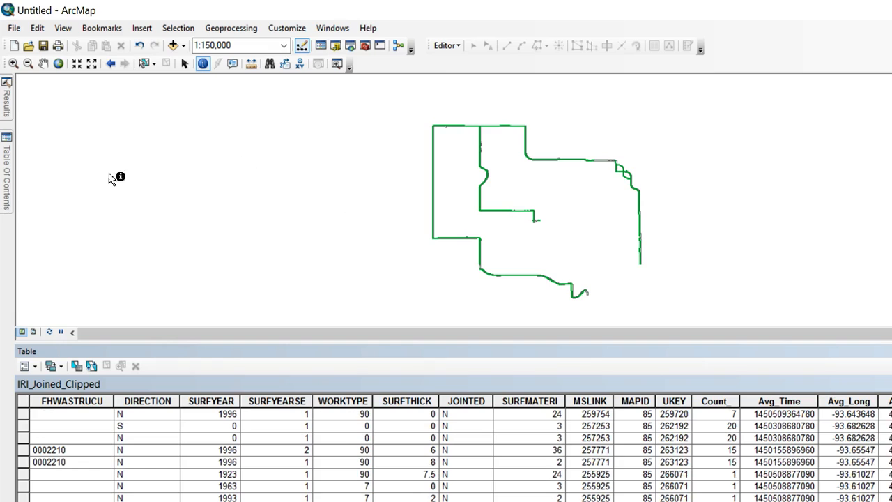
mouse_move(12, 166)
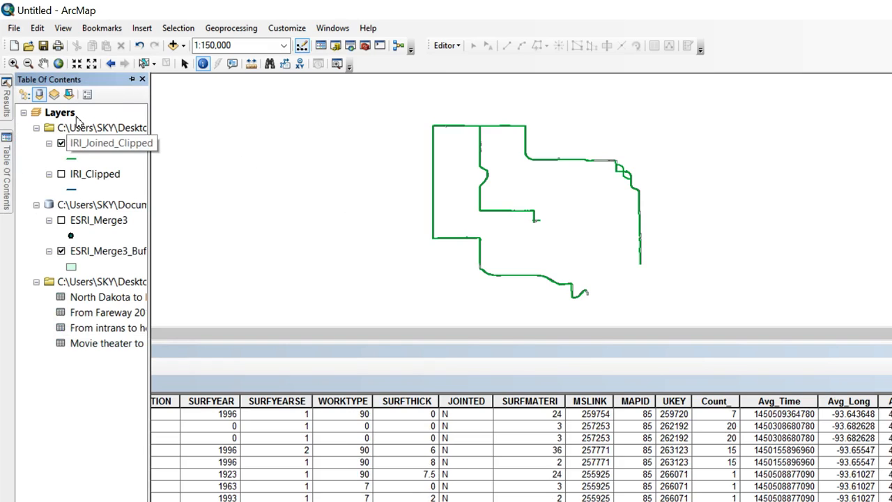
- Symbolize IRI_Joined_Clipped with graduated colors based on the Avg_Segmen field
right_click(101, 145)
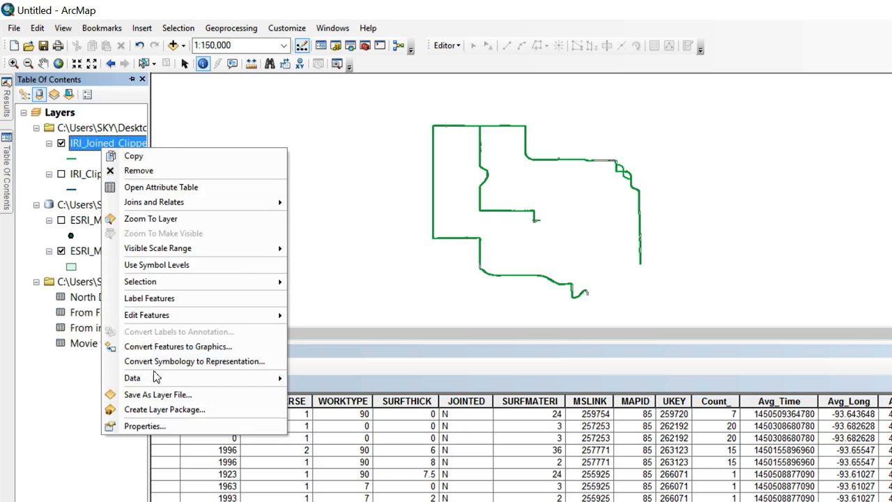
left_click(144, 426)
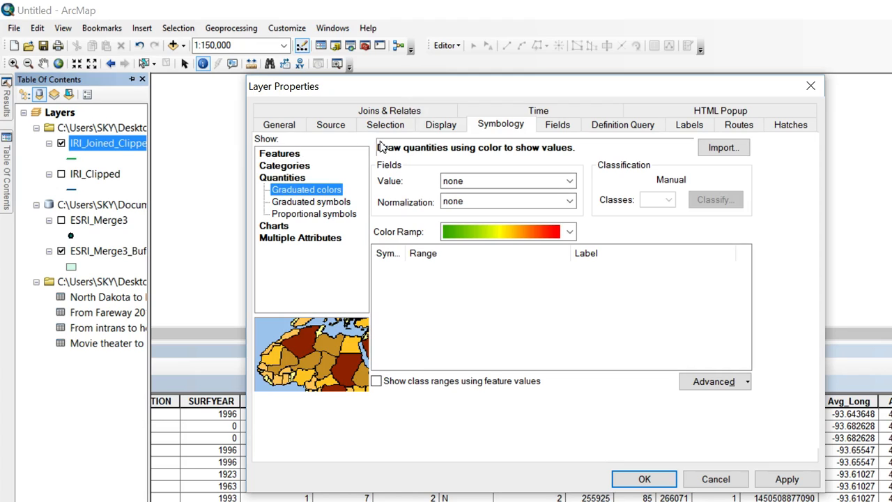
left_click(570, 181)
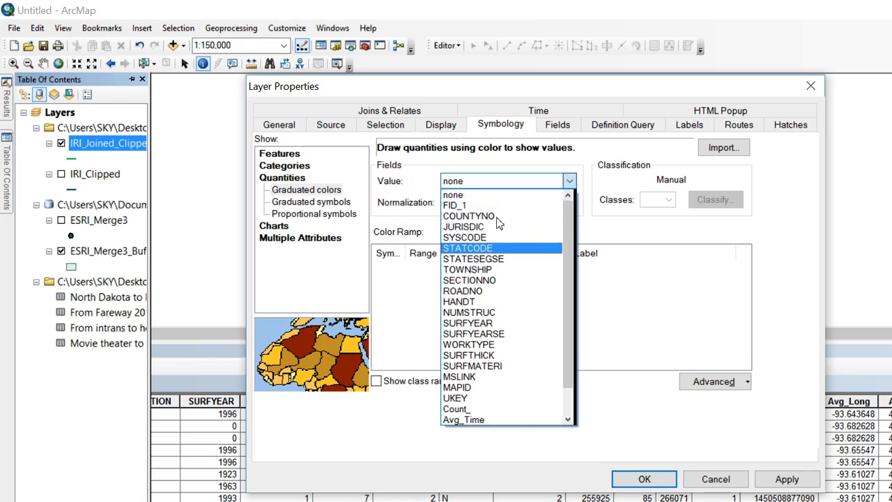
scroll(477, 260, "down", 1)
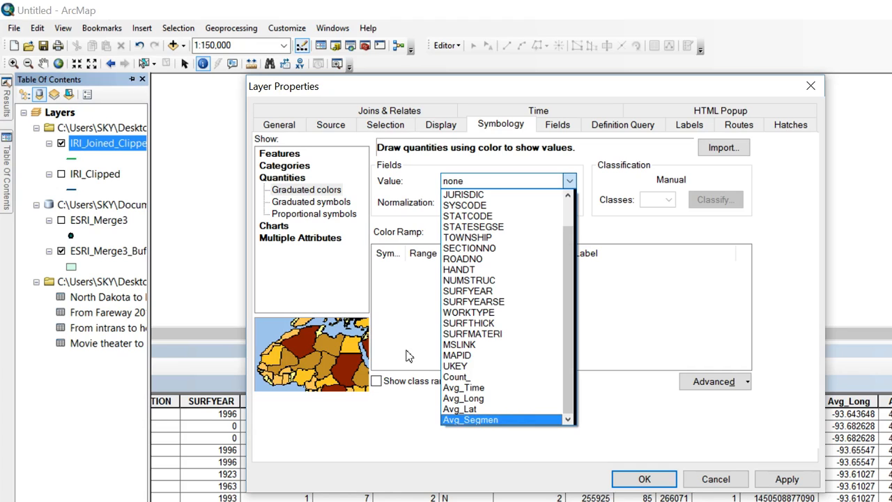
key("Return")
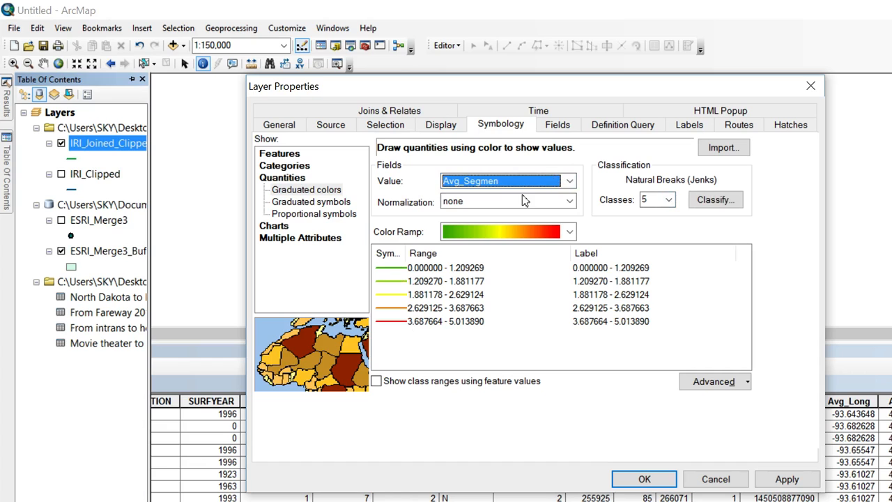
- Review the classification methods available for Avg_Segmen, keeping Natural Breaks (Jenks)
left_click(715, 199)
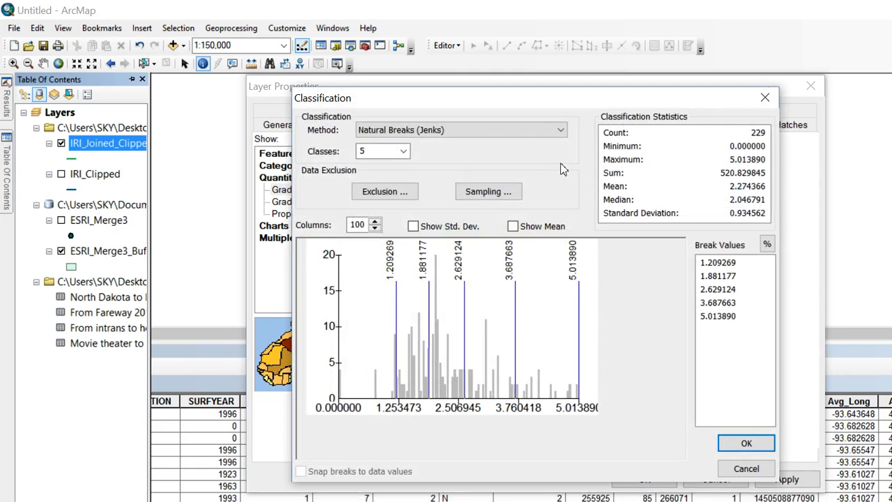
left_click(459, 127)
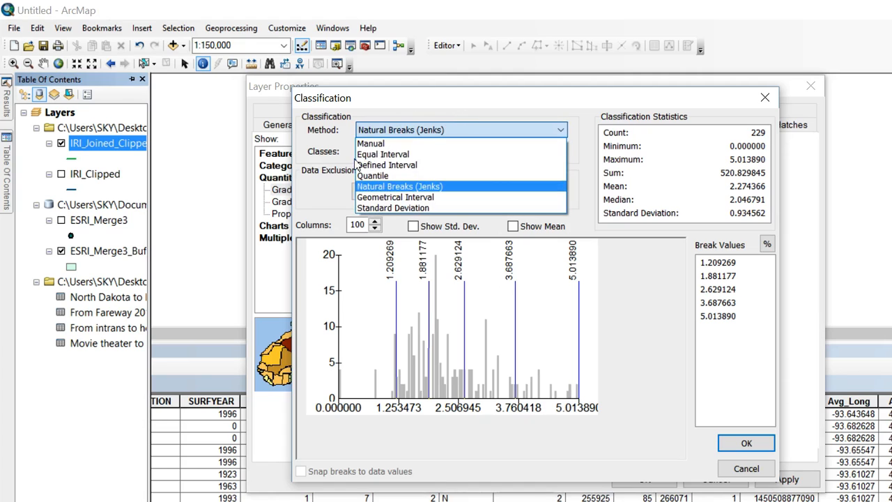
key("Up")
key("Down")
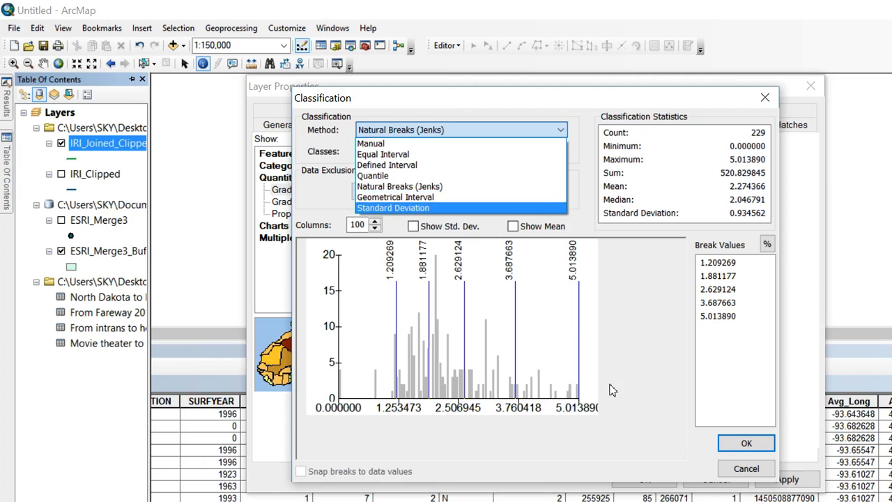
key("Escape")
key("Return")
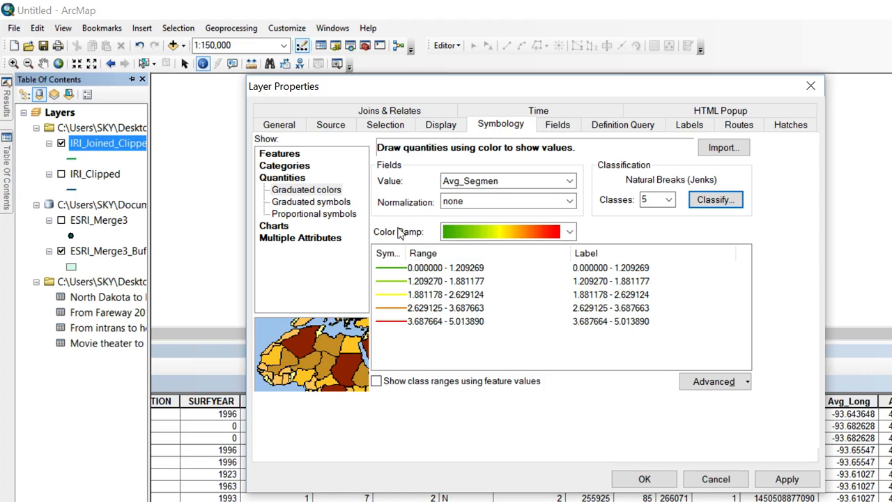
- Set the upper limit of the first Avg_Segmen class range to 1.2
left_click(426, 268)
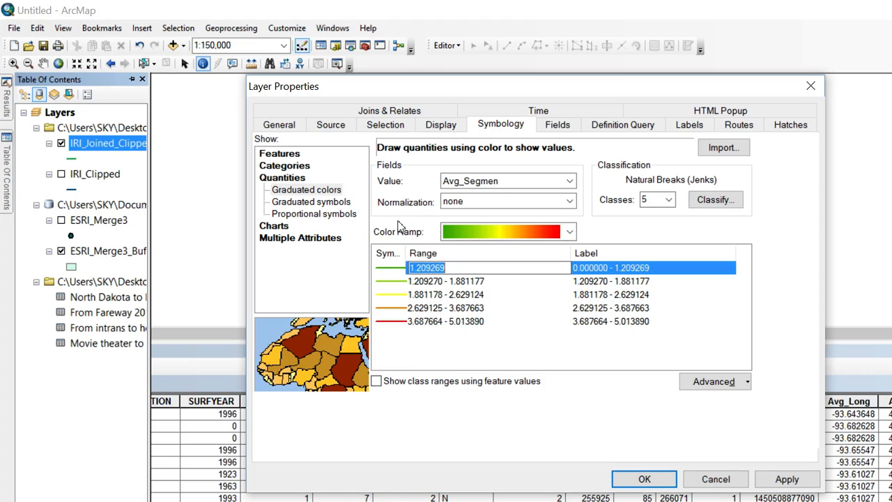
left_click(394, 227)
key("shift+Left")
key("shift+Left")
key("shift+Left")
key("shift+Left")
key("shift+Left")
type("2")
key("Return")
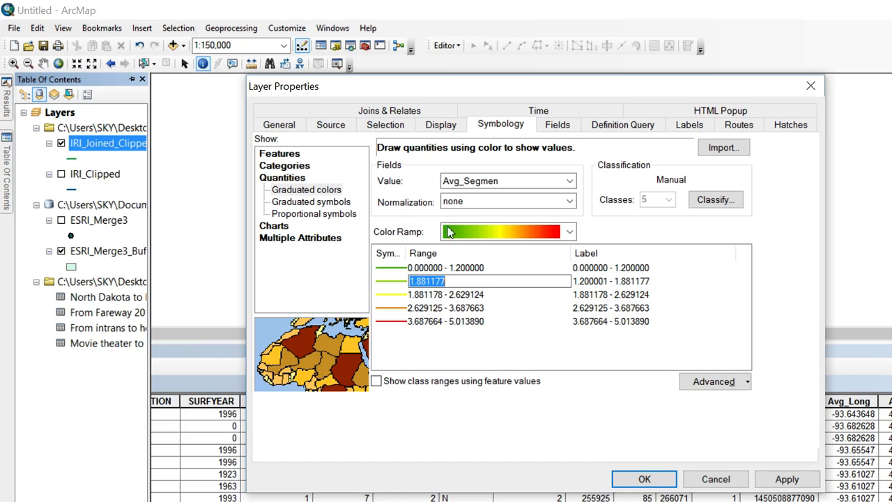
left_click(483, 254)
left_click(480, 255)
left_click(450, 269)
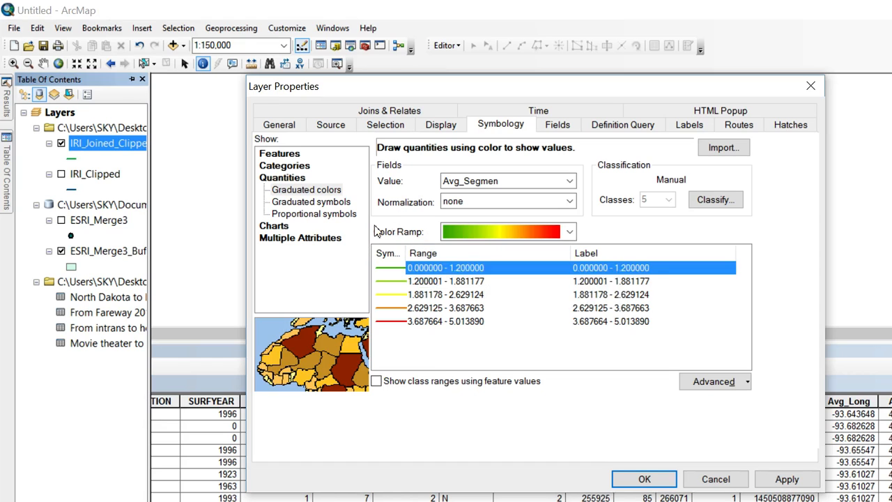
- Format the Avg_Segmen class labels as numeric values with 2 decimal places
right_click(450, 269)
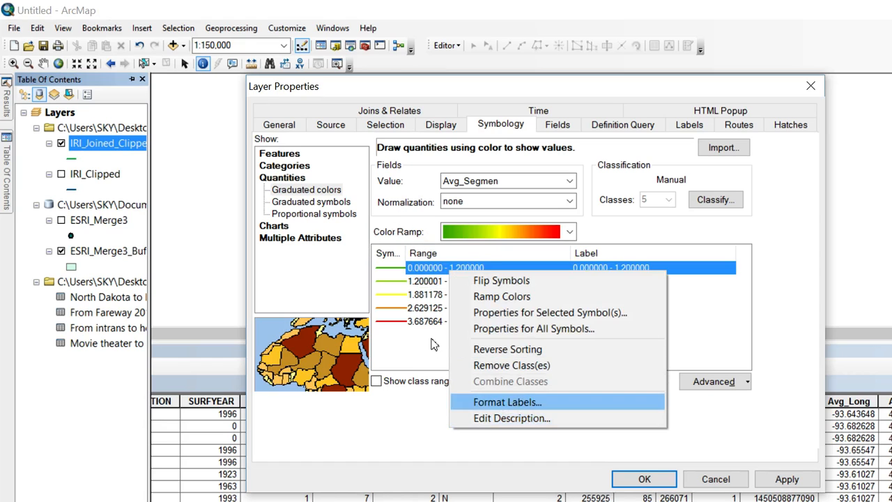
key("Return")
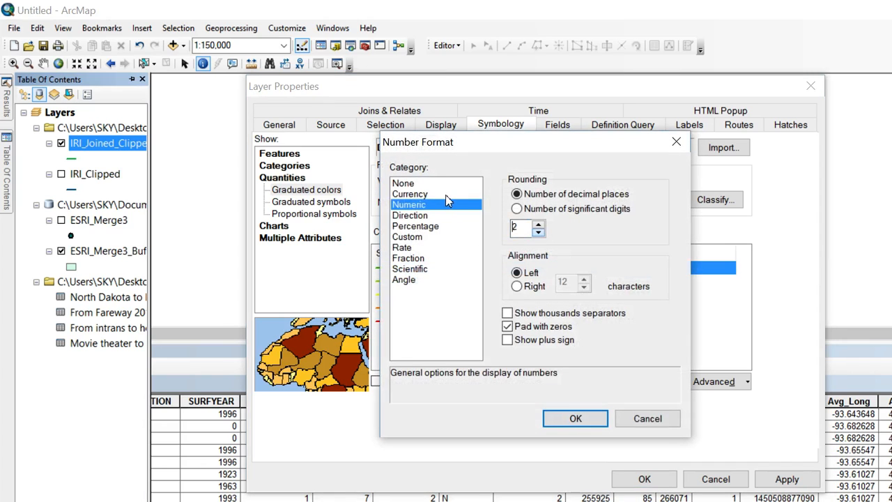
key("Return")
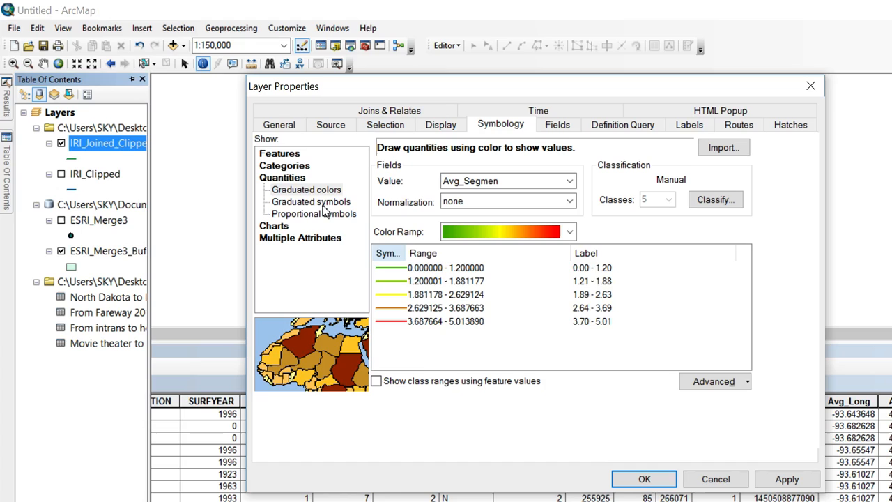
- Try flipping the class symbol colors and restore the green-to-red order
left_click(388, 251)
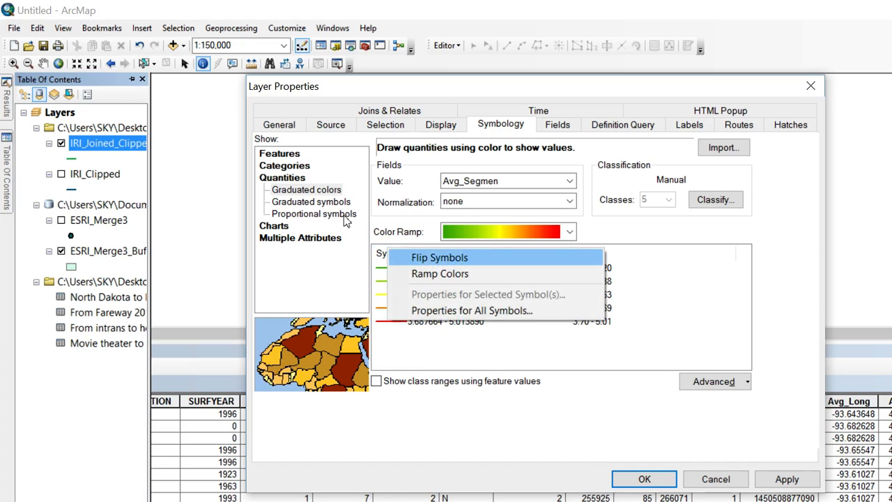
left_click(439, 257)
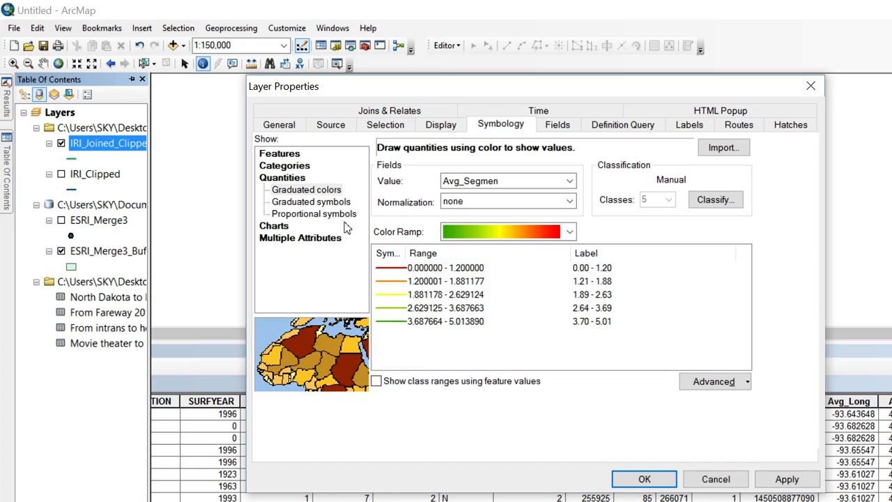
left_click(389, 252)
left_click(436, 264)
right_click(401, 295)
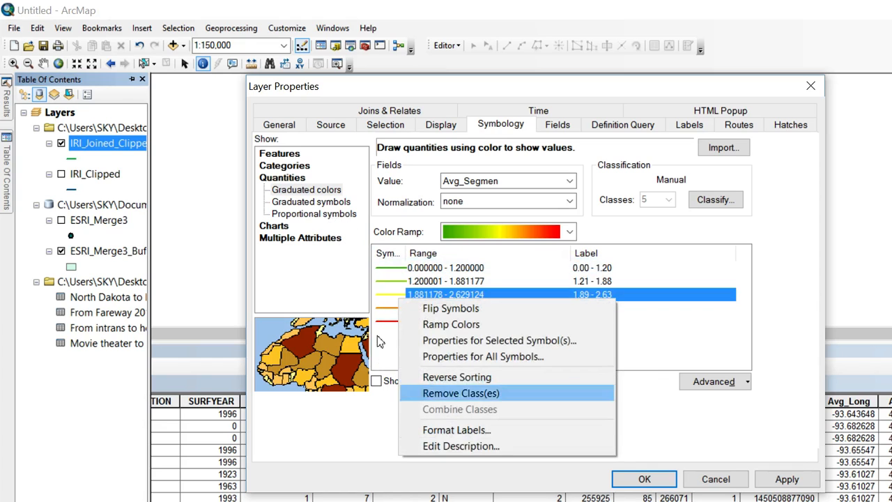
left_click(377, 295)
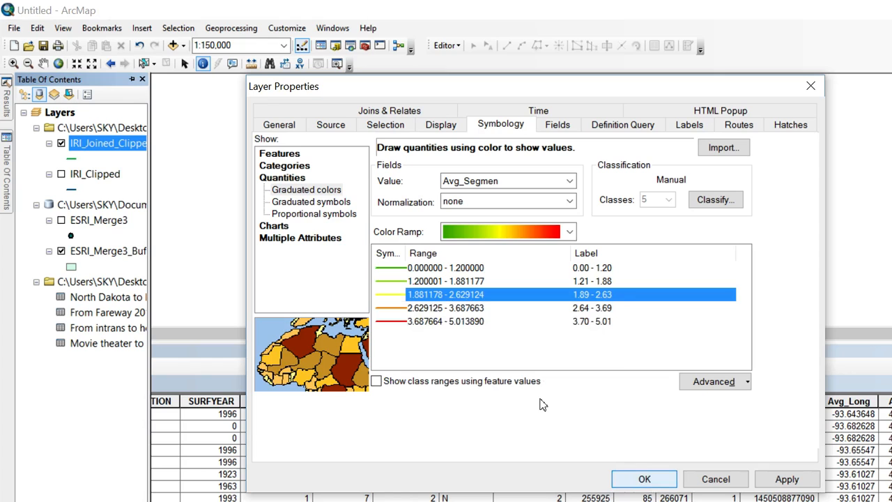
- Apply the graduated color symbology to IRI_Joined_Clipped and inspect the colored road segments on the map
key("Return")
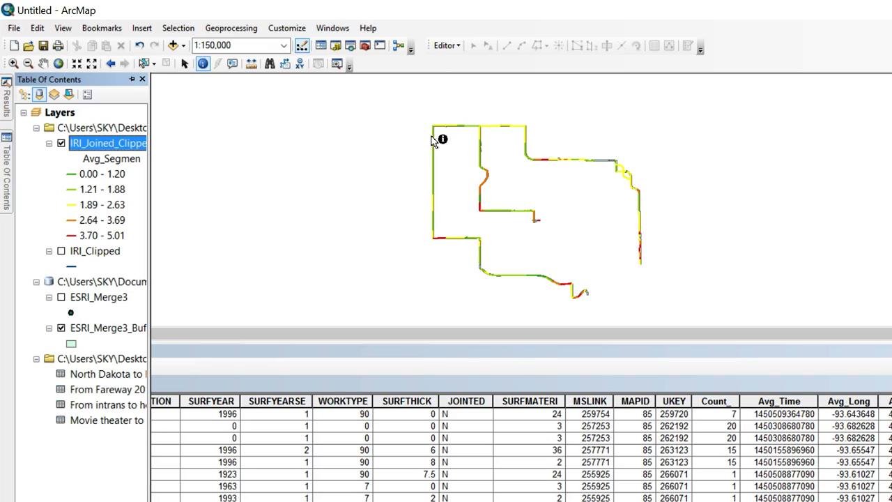
scroll(429, 139, "up", 3)
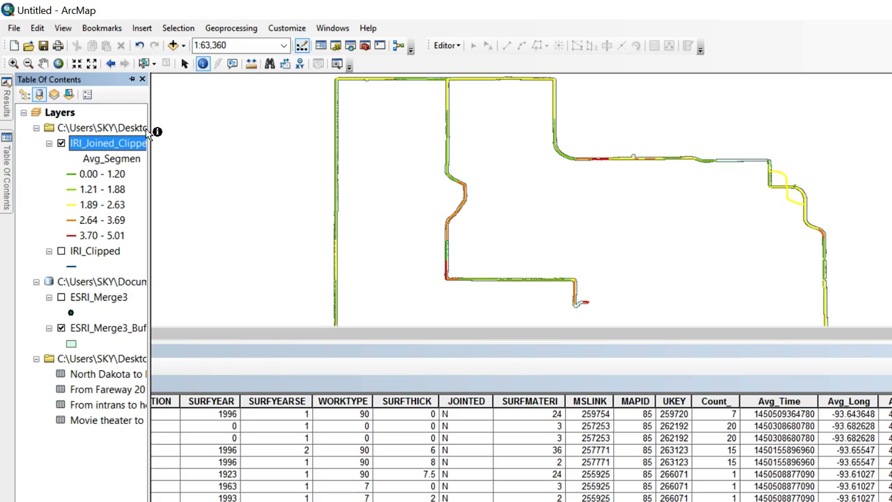
scroll(481, 125, "up", 3)
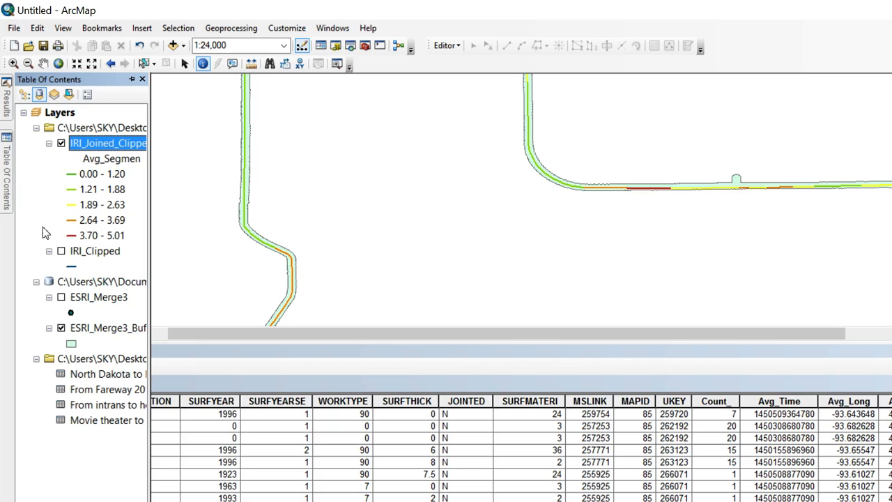
- Remove the ESRI_Merge3 buffer layer from the map
left_click(104, 328)
right_click(105, 327)
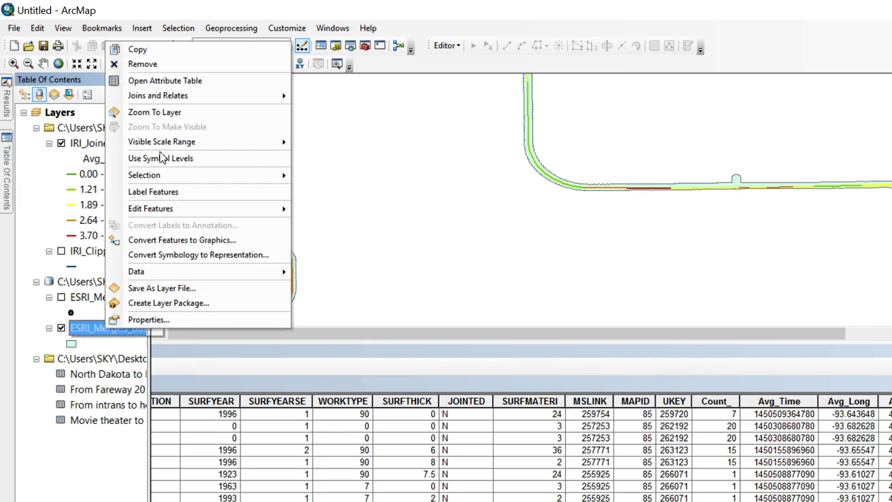
left_click(139, 62)
- Examine the class colors of the individual road segments along the route
left_click_drag(510, 104, 526, 244)
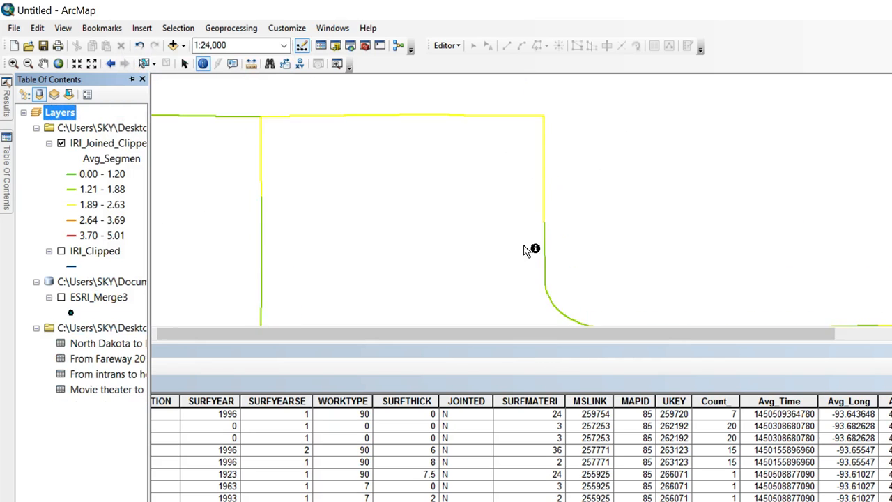
left_click_drag(383, 227, 387, 142)
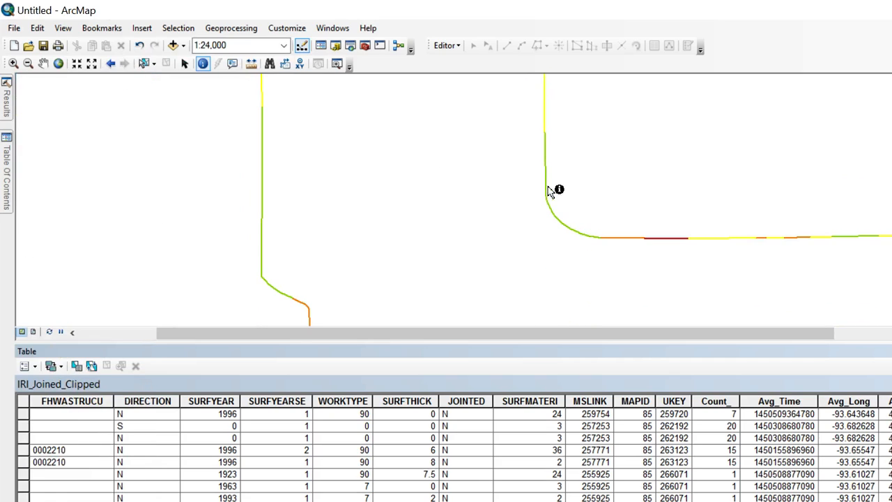
left_click_drag(582, 196, 362, 146)
left_click_drag(569, 180, 371, 148)
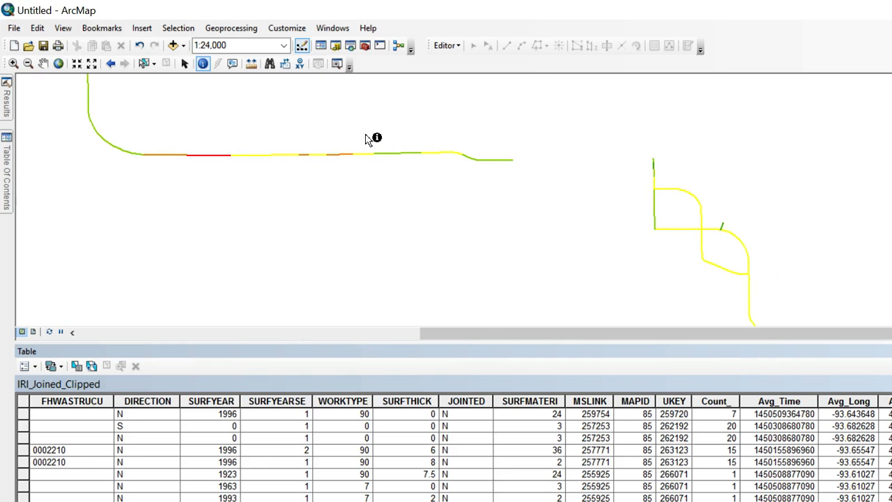
scroll(290, 136, "up", 4)
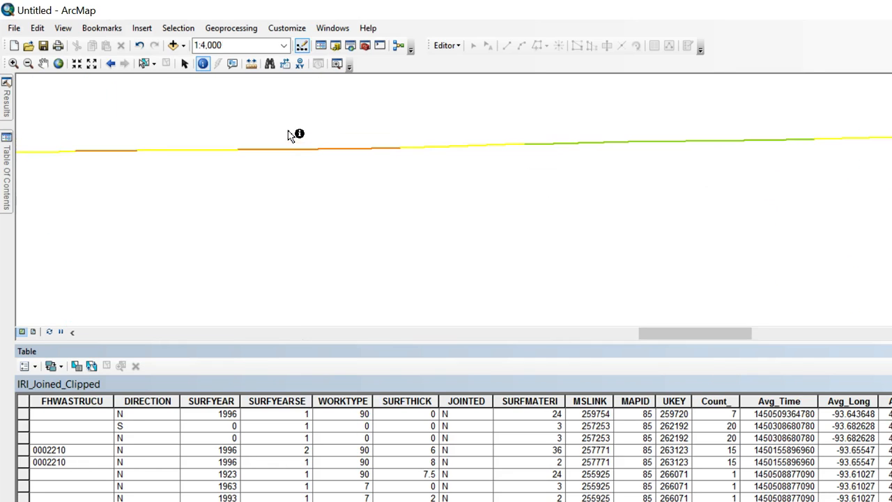
scroll(317, 130, "up", 4)
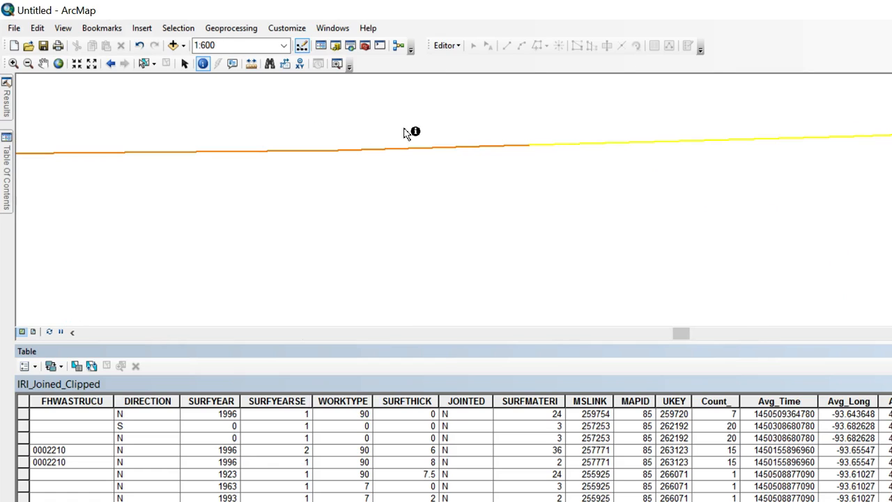
- Set the line width of all IRI_Joined_Clipped class symbols to 2.5 and apply it
mouse_move(5, 149)
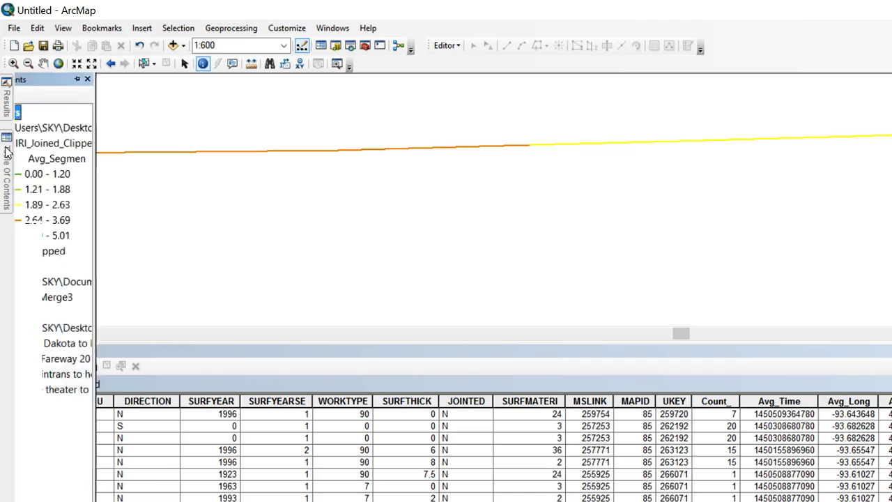
right_click(87, 143)
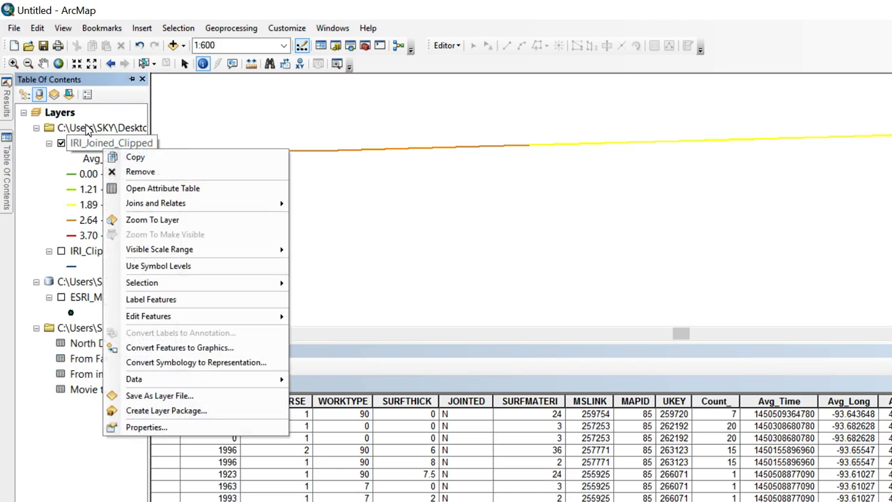
left_click(139, 427)
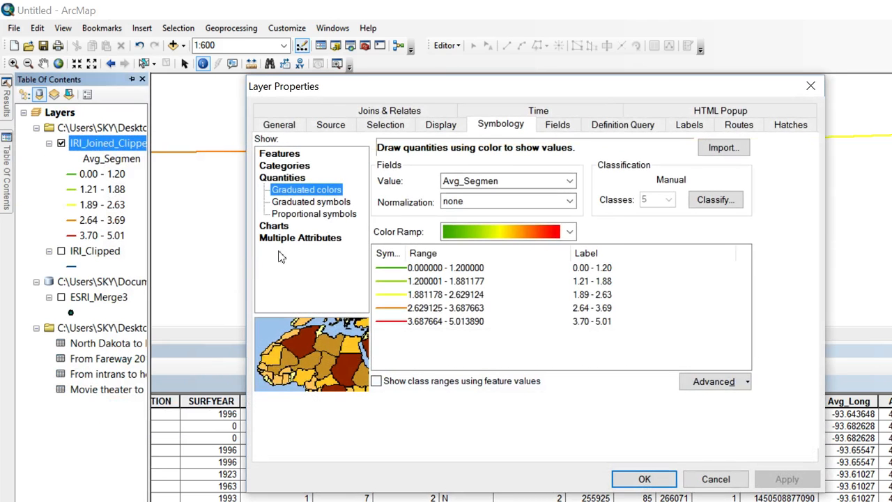
right_click(395, 265)
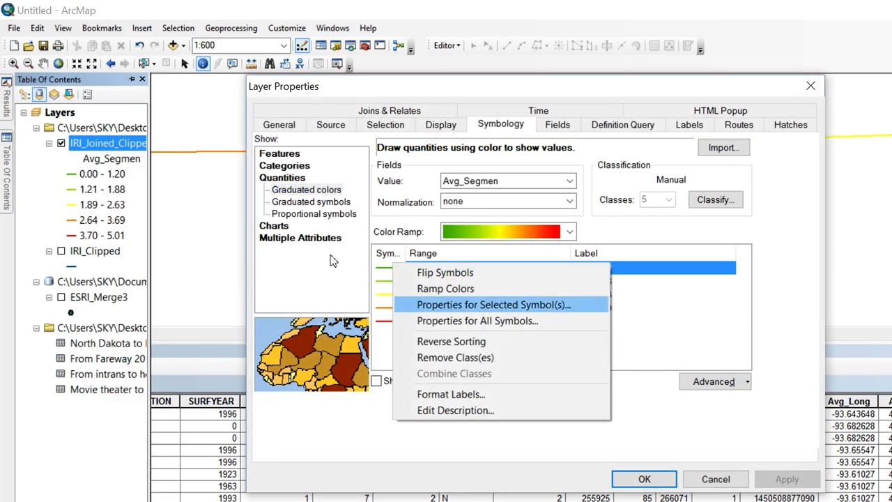
left_click(488, 321)
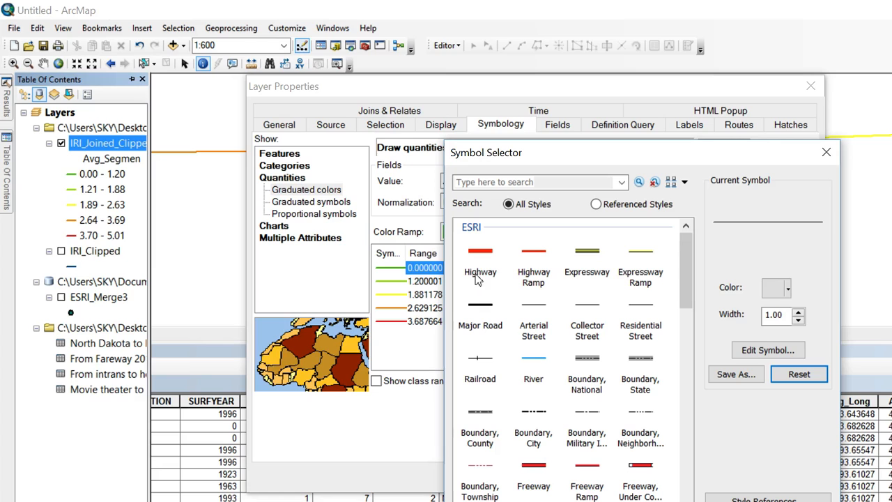
type("2")
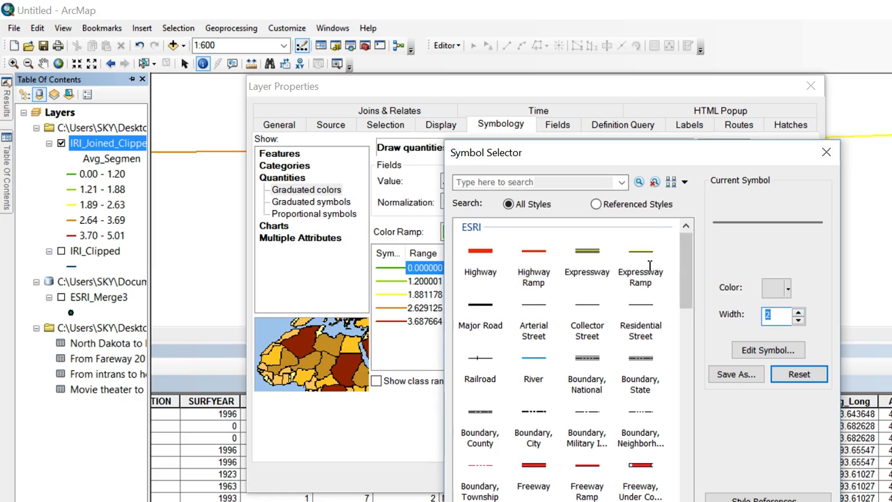
key("Return")
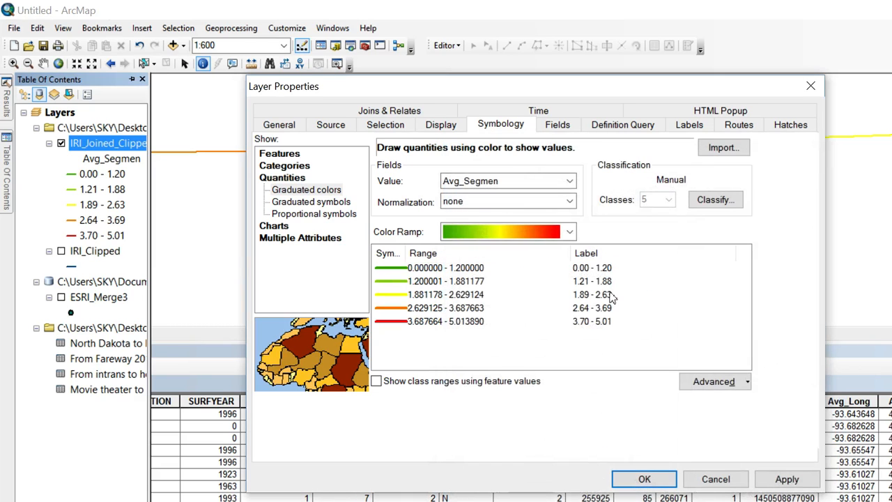
key("Return")
- Examine how the thicker color-classed IRI segments display both in detail and across the whole road network
scroll(488, 197, "up", 5)
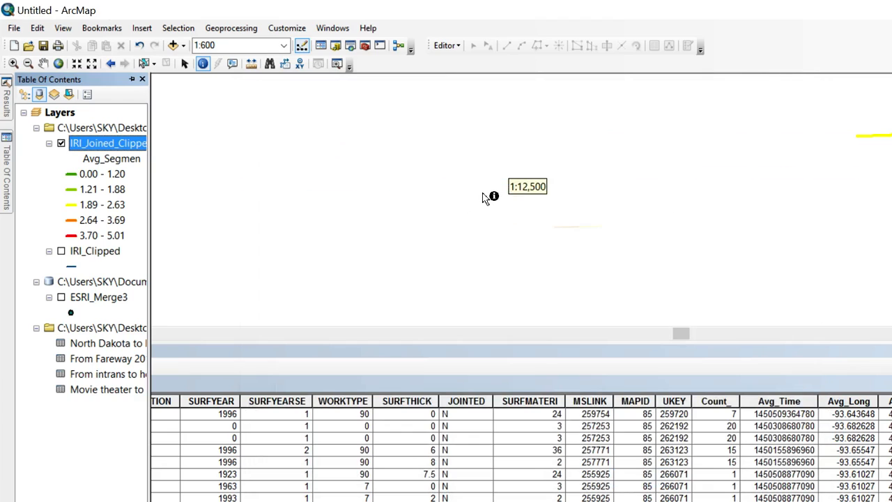
scroll(496, 176, "up", 6)
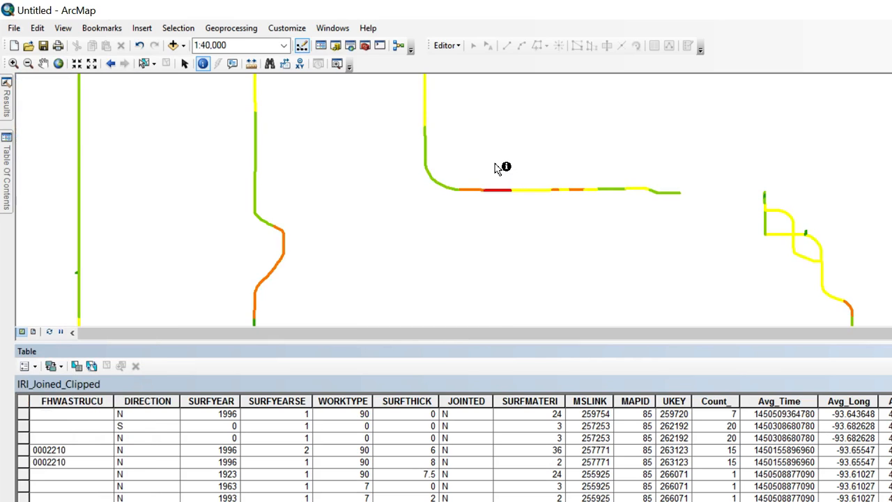
scroll(494, 167, "down", 5)
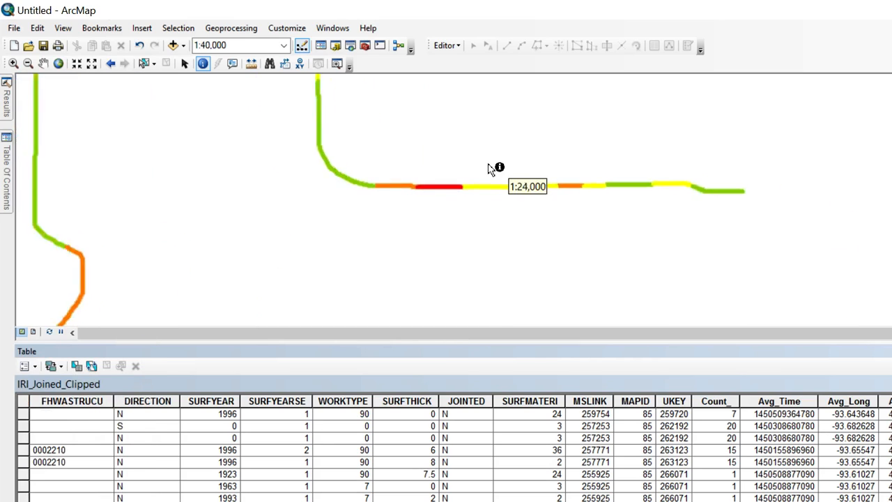
scroll(490, 135, "down", 4)
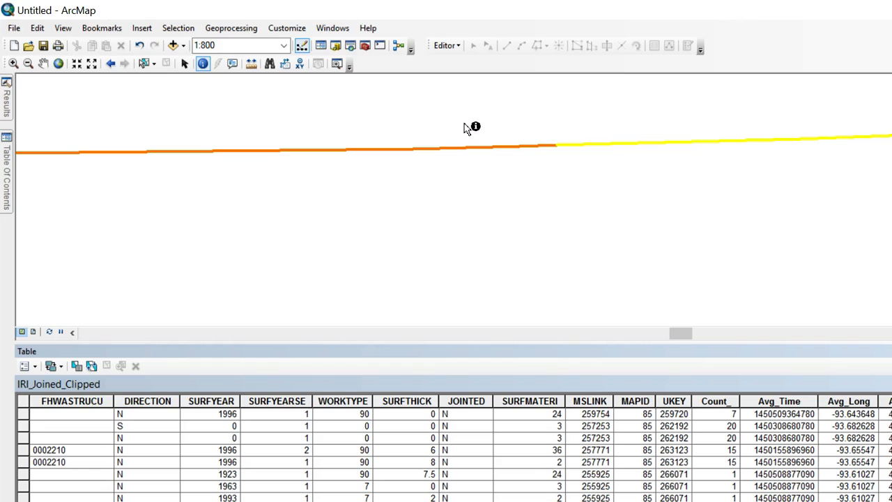
scroll(488, 157, "up", 5)
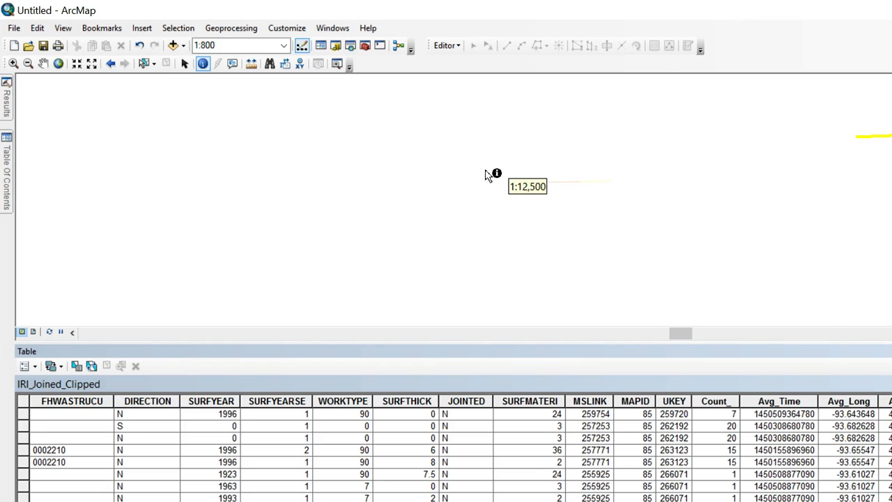
scroll(486, 175, "up", 4)
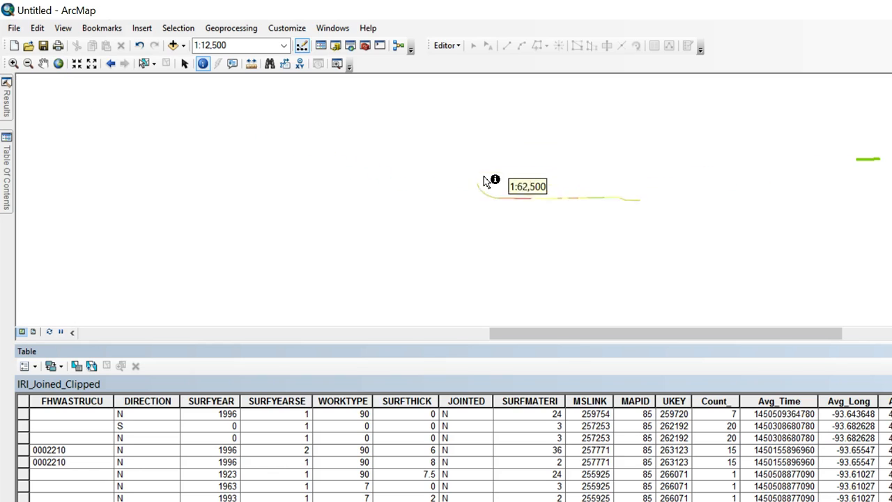
scroll(486, 182, "up", 3)
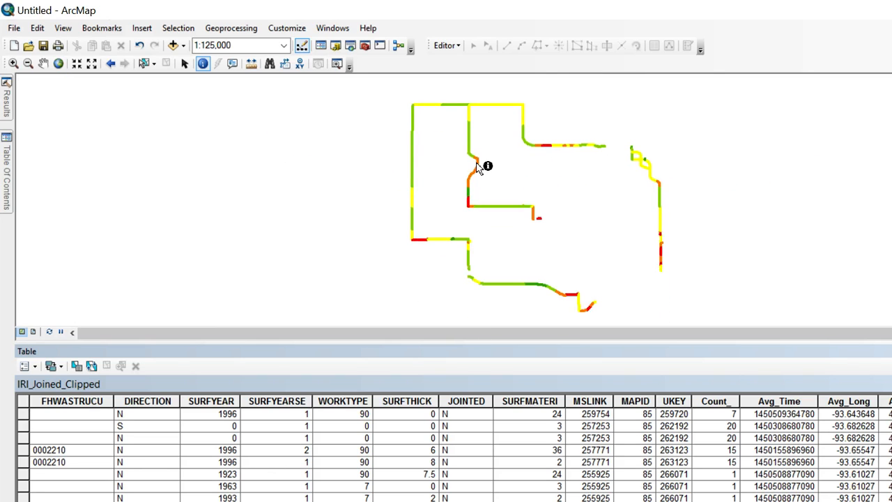
- Change the symbols of all IRI_Joined_Clipped classes to Cartographic Line Symbol with the default black 1.0 width and apply the change
left_click(5, 157)
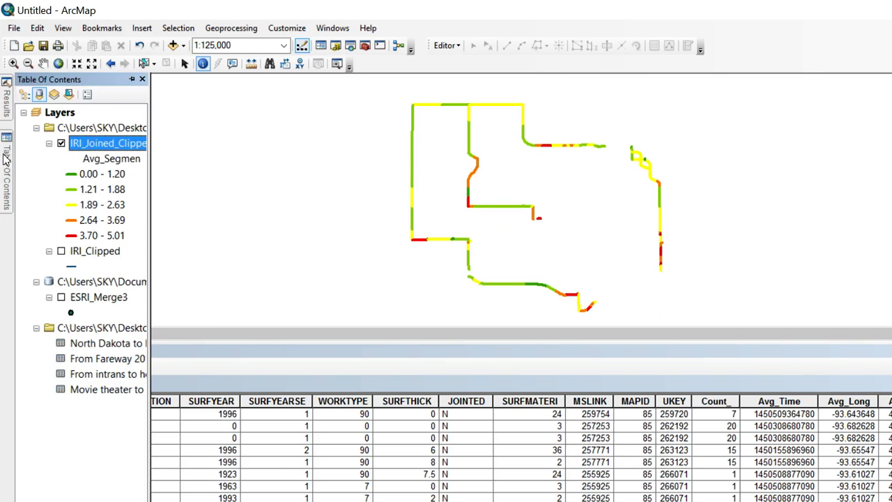
right_click(106, 143)
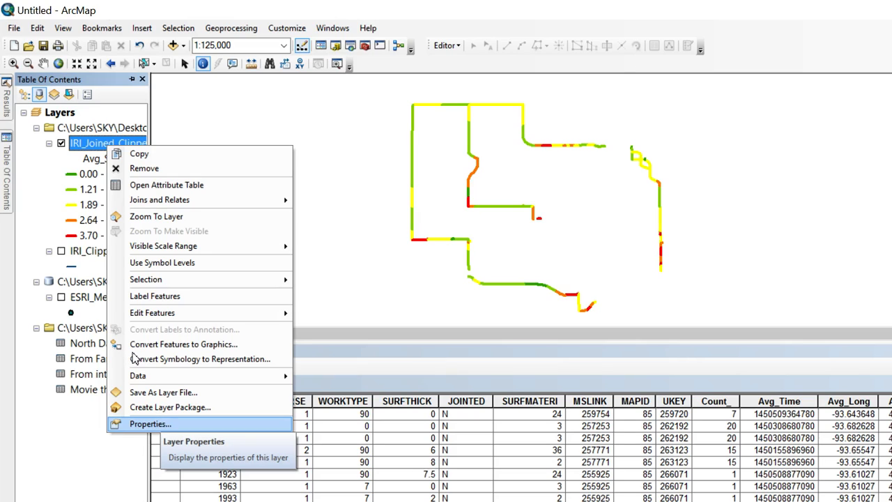
key("Return")
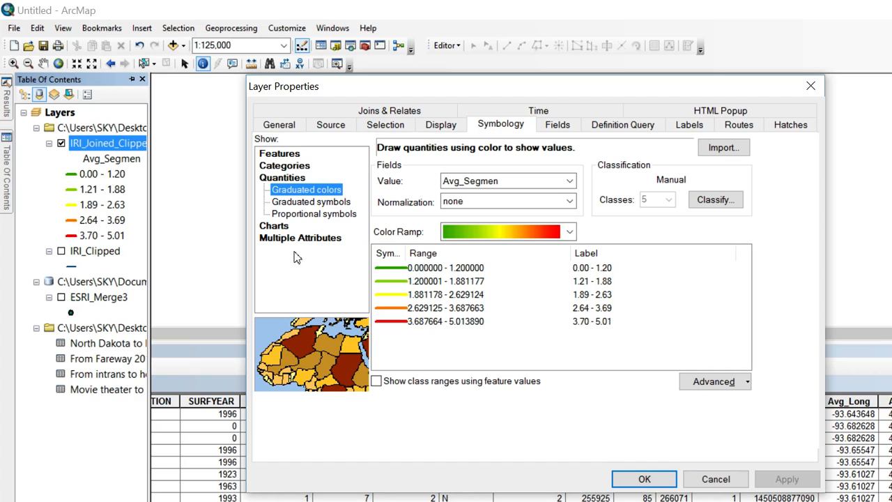
right_click(390, 268)
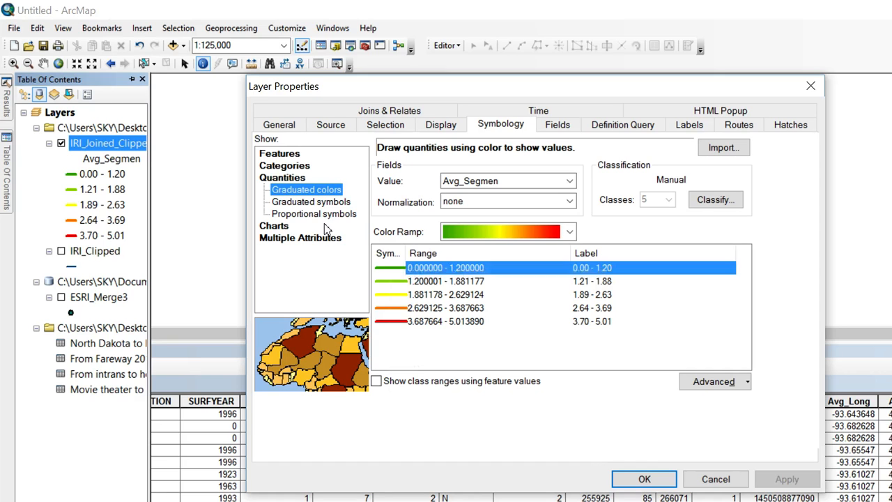
key("Return")
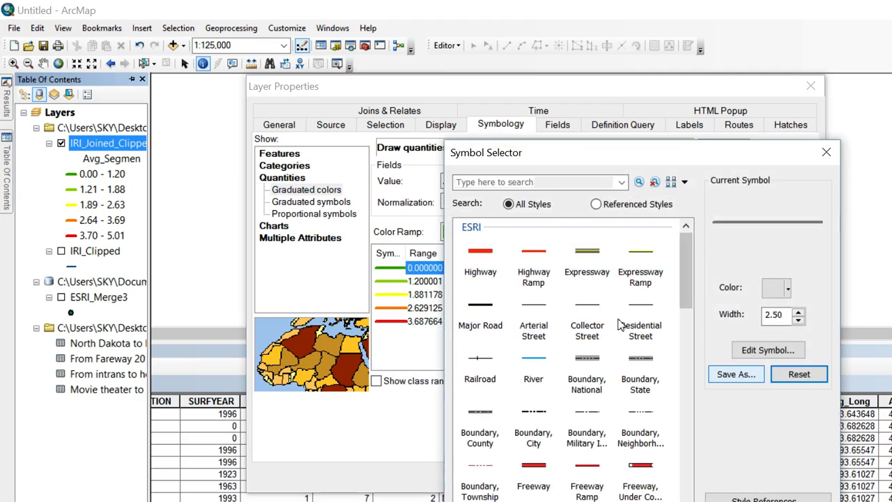
left_click(768, 350)
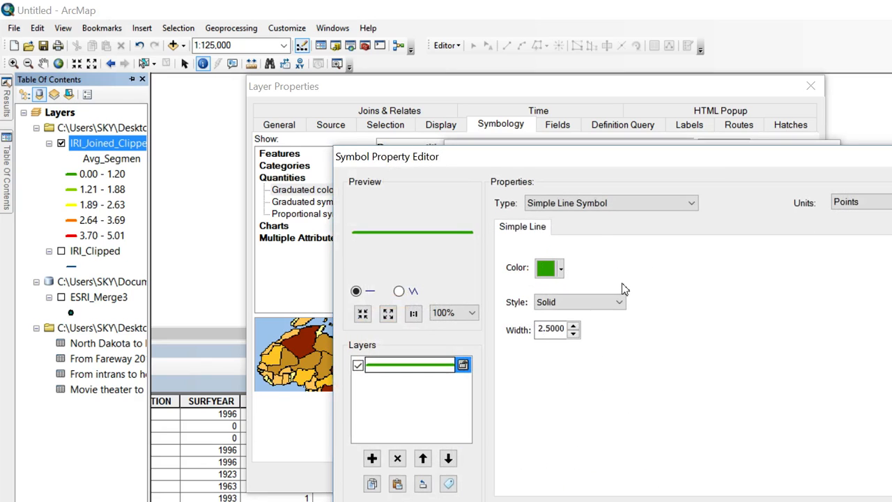
left_click(545, 203)
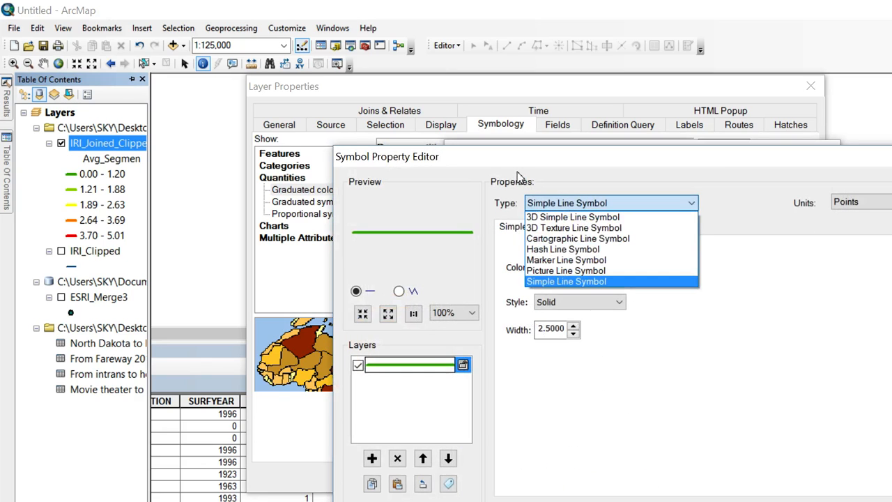
key("Return")
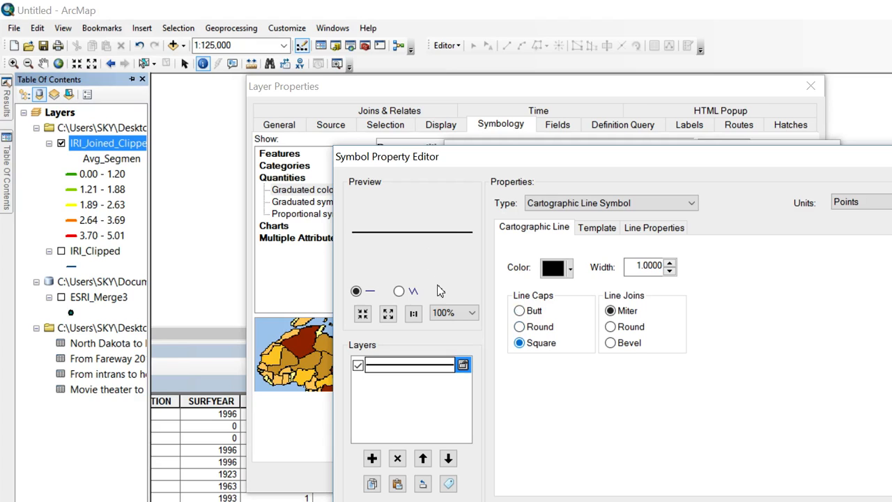
left_click(688, 439)
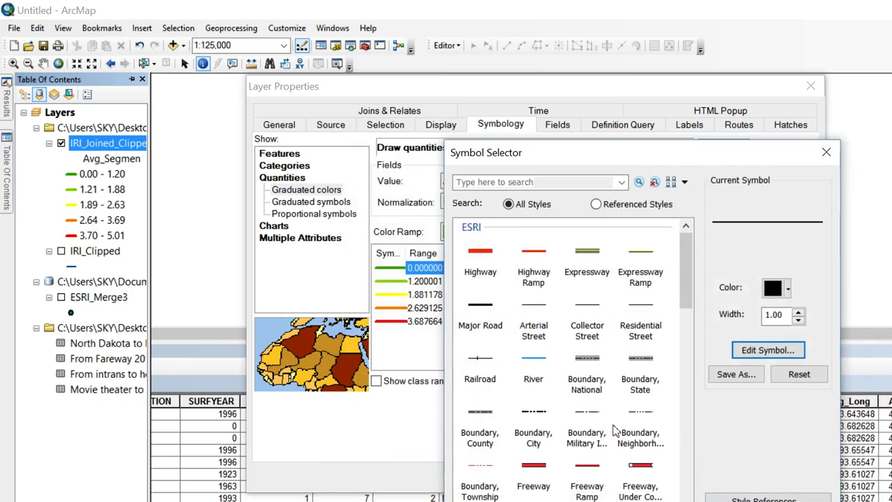
left_click(601, 439)
left_click(530, 403)
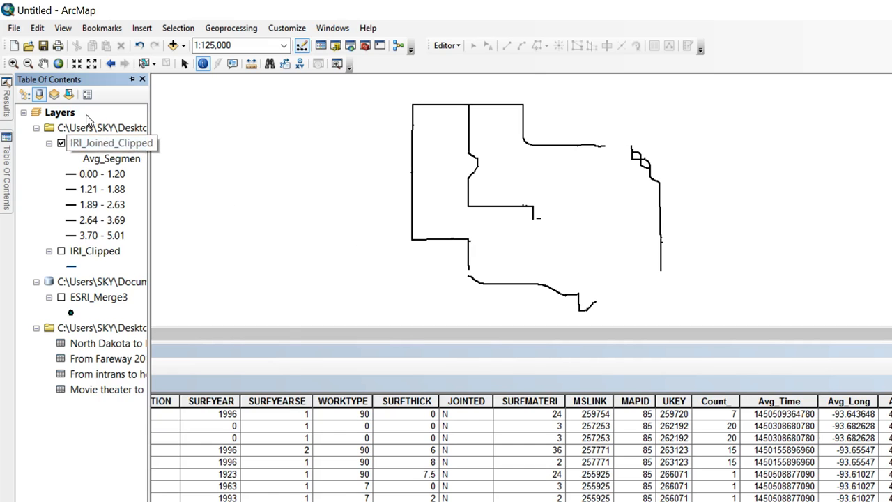
- Recolor the black IRI_Joined_Clipped class symbols with the red-yellow-green color ramp and use Ramp Colors on them
right_click(106, 143)
left_click(143, 416)
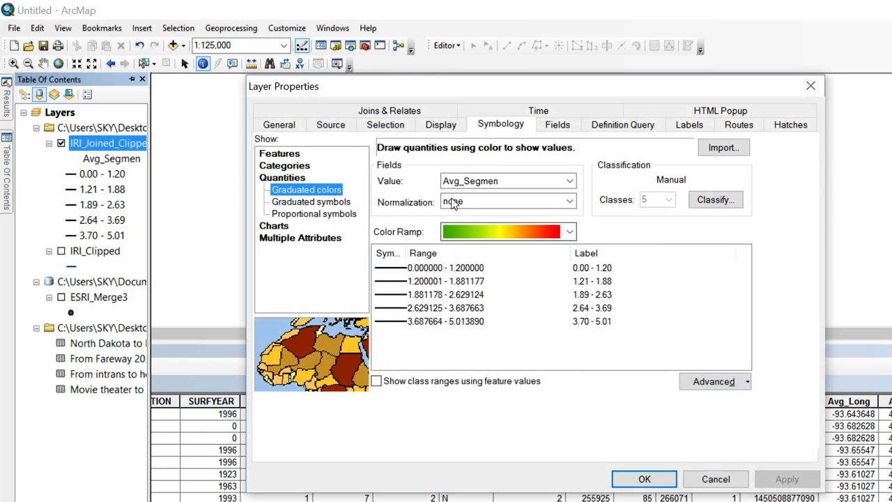
left_click(570, 231)
left_click(465, 230)
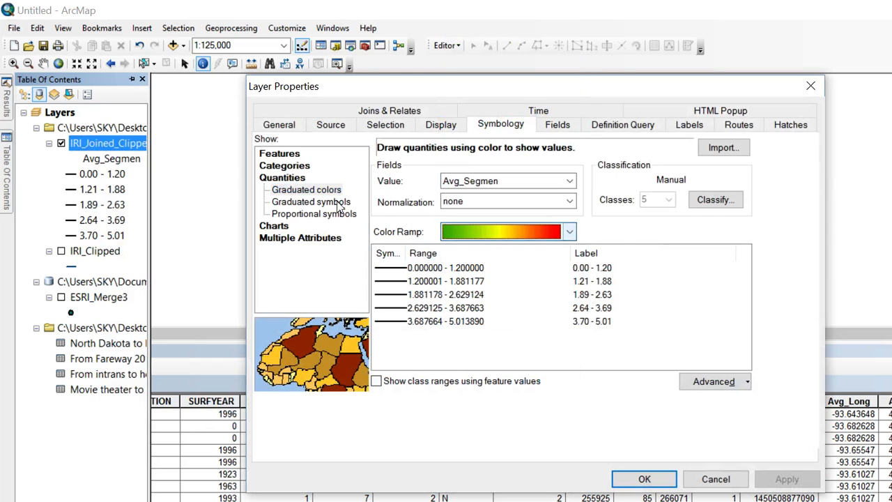
left_click(399, 252)
left_click(452, 275)
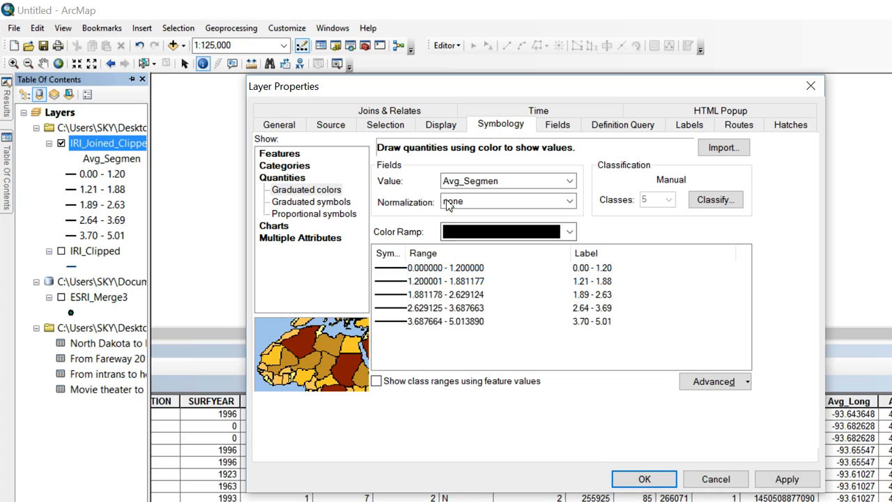
left_click(570, 232)
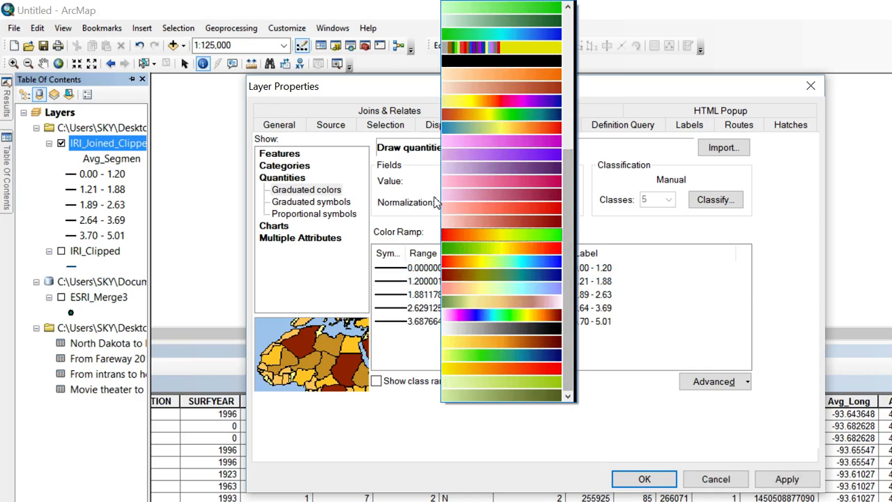
left_click(511, 233)
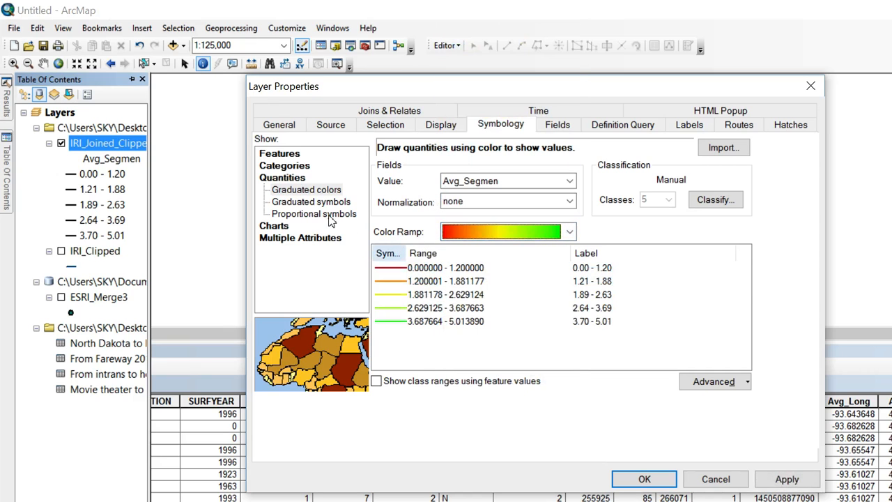
left_click(388, 253)
left_click(421, 283)
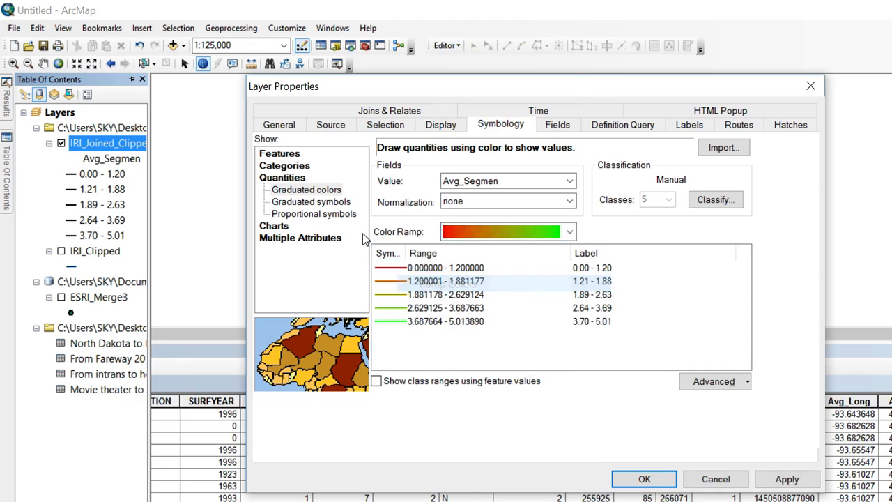
- Browse the available color ramps, reselect the red-yellow-green ramp, run Ramp Colors again and accept the layer properties
left_click(460, 231)
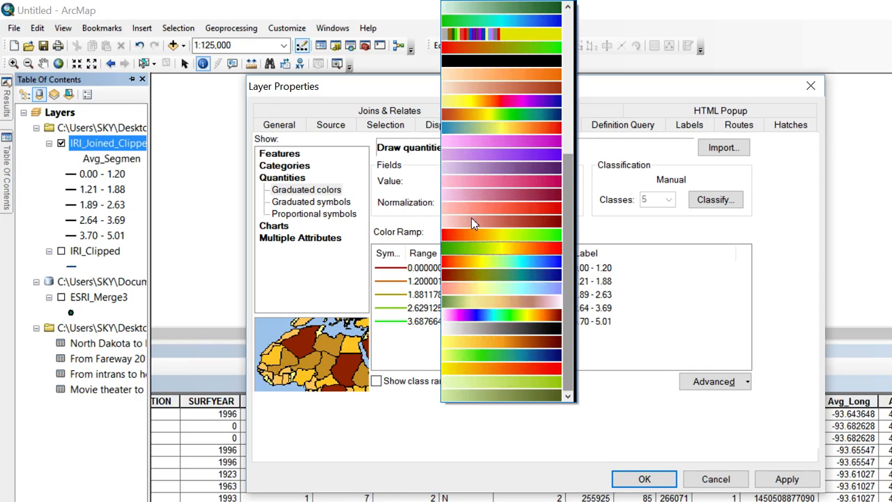
scroll(472, 223, "up", 4)
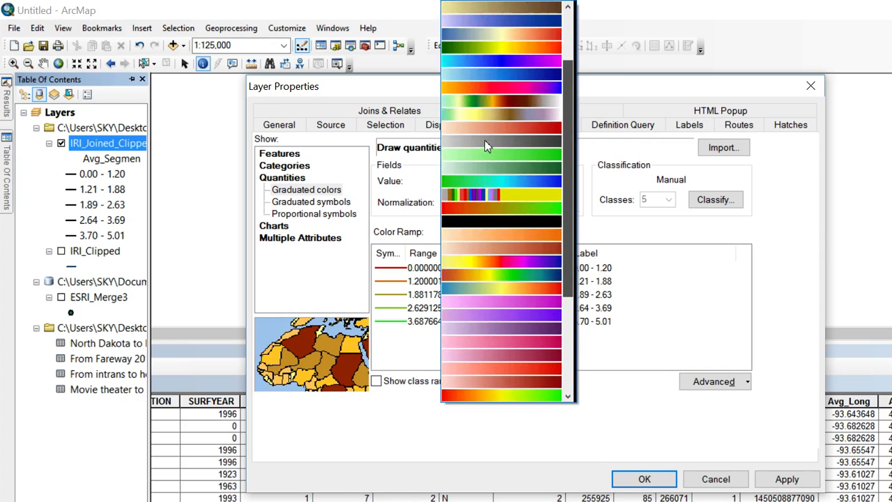
scroll(486, 146, "up", 2)
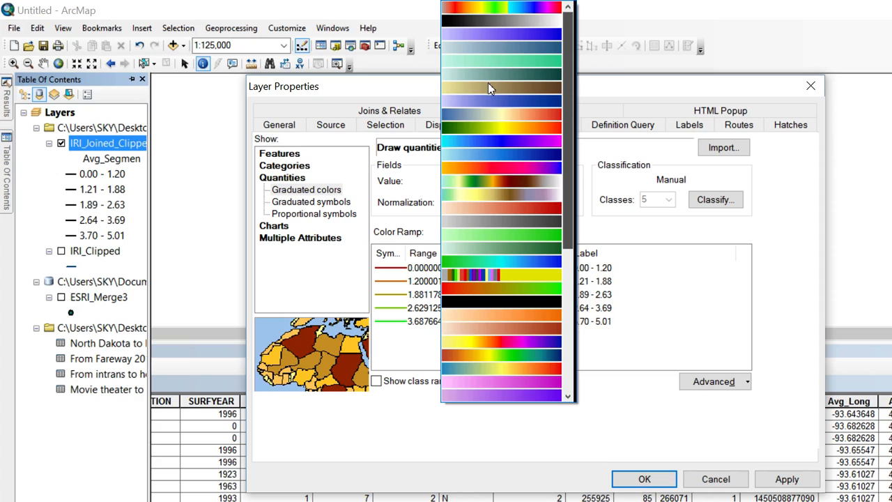
scroll(485, 125, "down", 3)
scroll(488, 167, "down", 3)
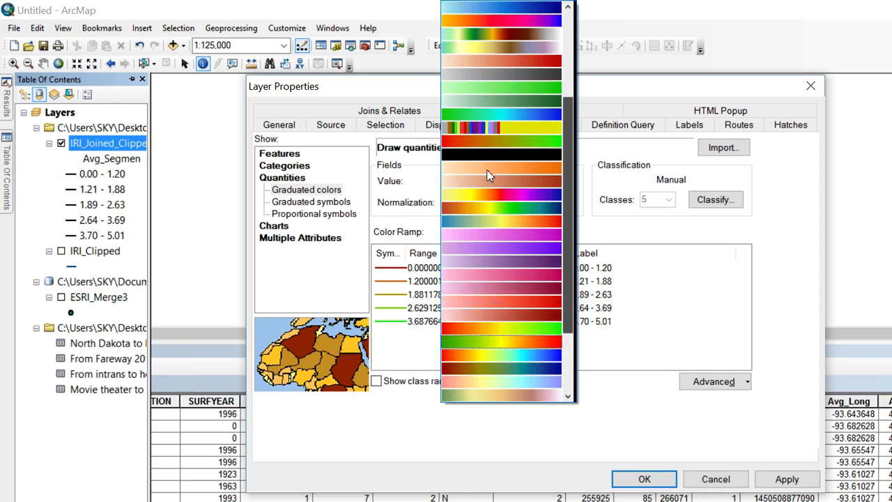
scroll(488, 202, "down", 2)
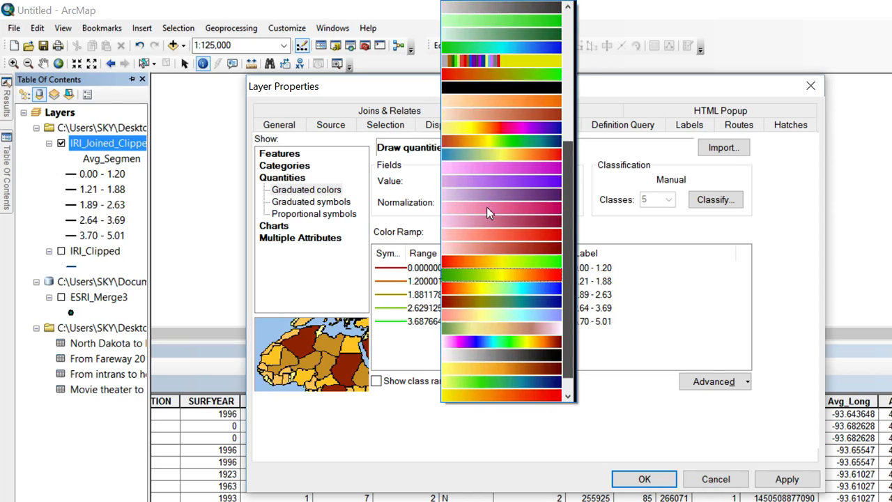
left_click(484, 231)
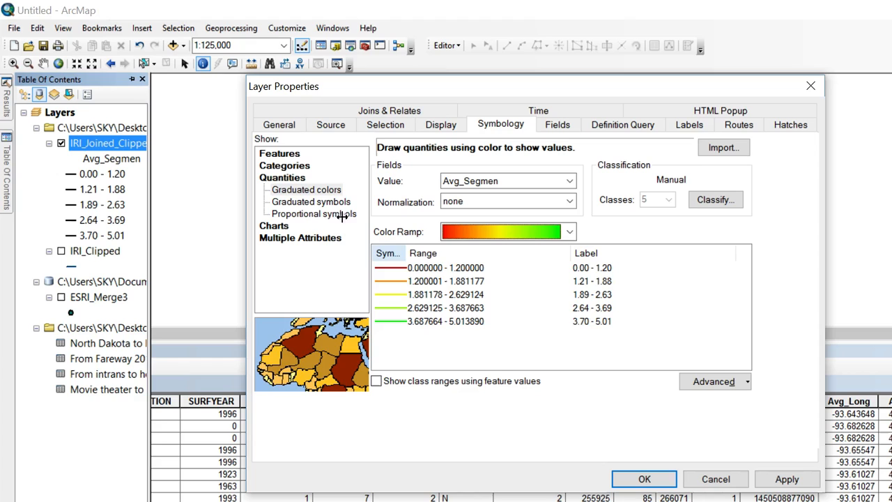
left_click(388, 254)
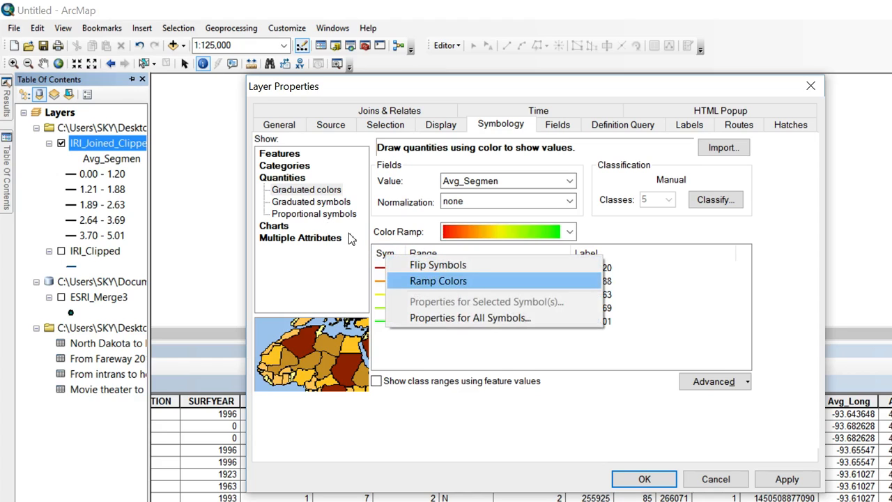
left_click(427, 281)
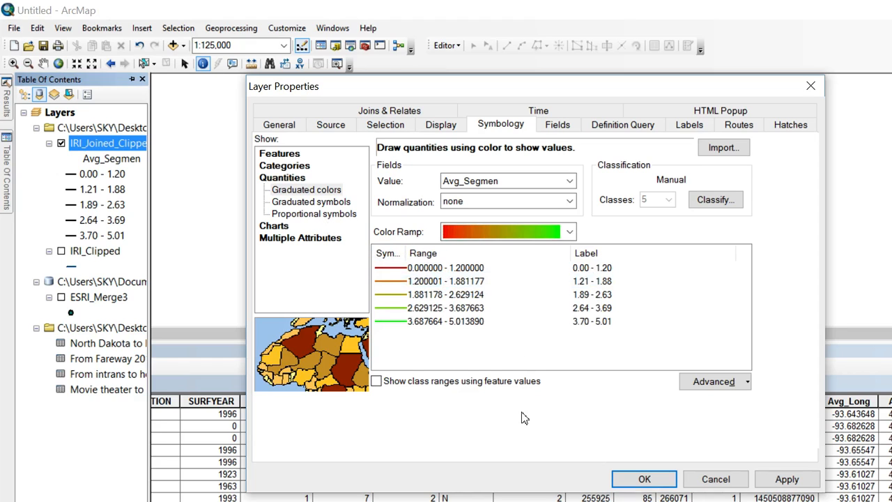
key("Return")
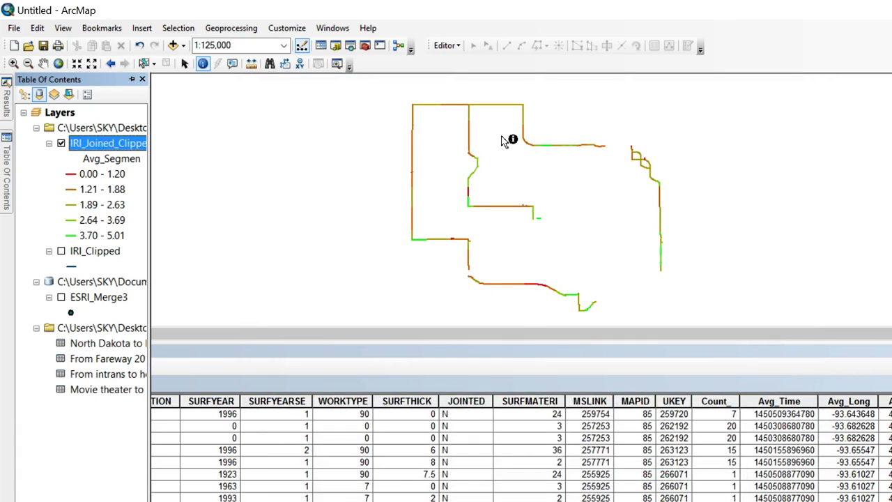
- Examine the recolored cartographic lines of the road network up close and as a whole, and compare them with the class legend
scroll(499, 135, "up", 2)
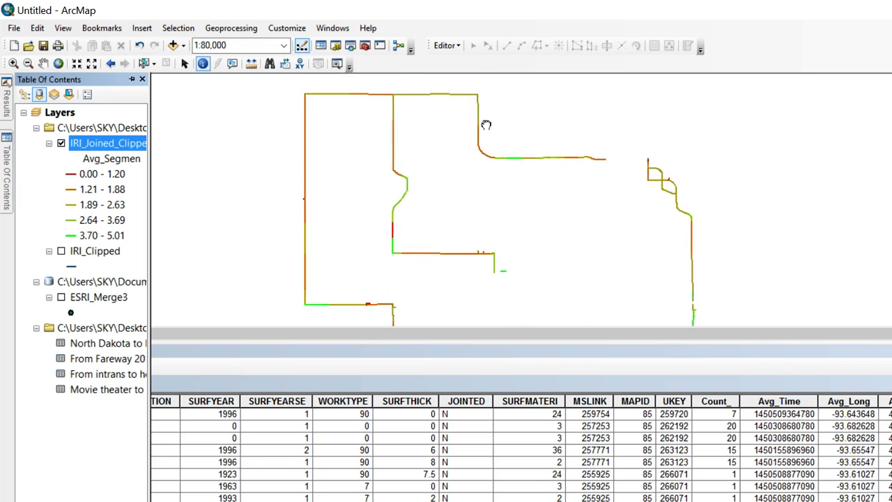
scroll(335, 205, "down", 1)
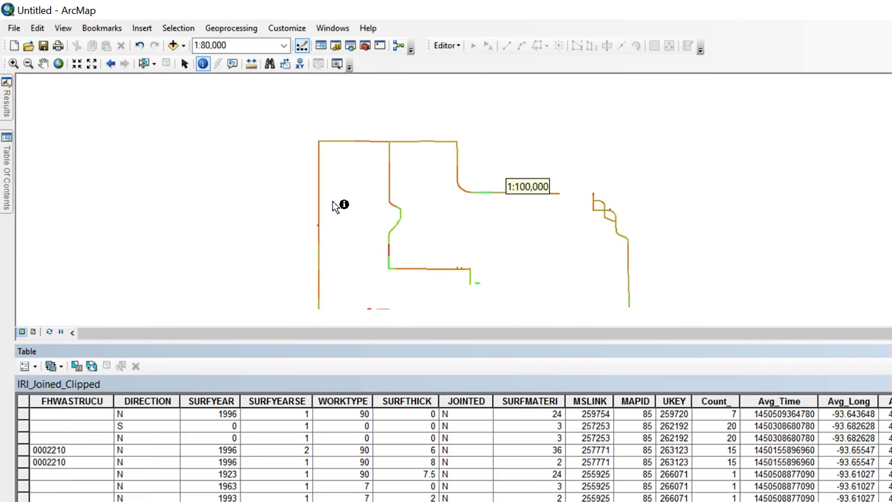
left_click_drag(346, 207, 355, 100)
scroll(363, 129, "down", 2)
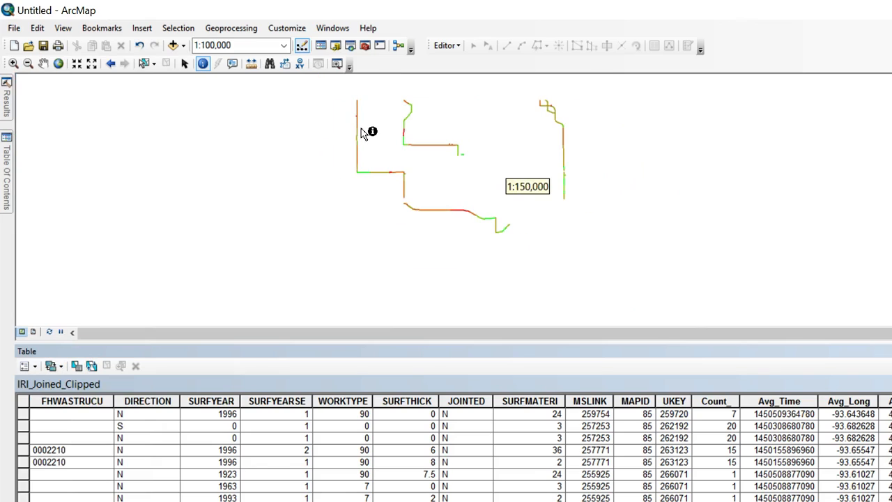
left_click_drag(367, 149, 372, 175)
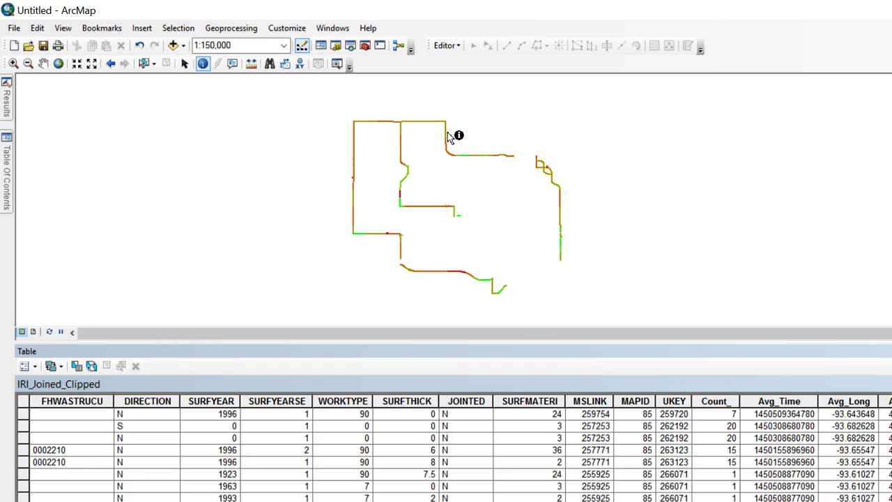
scroll(456, 136, "up", 5)
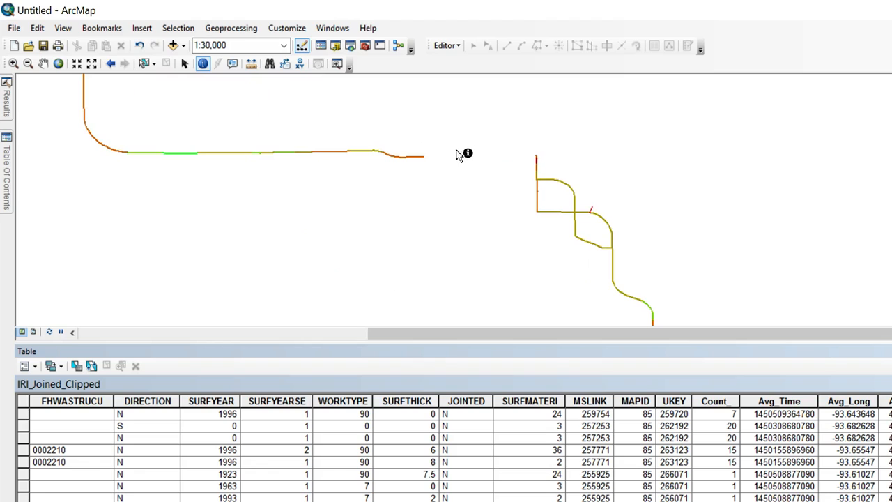
mouse_move(10, 154)
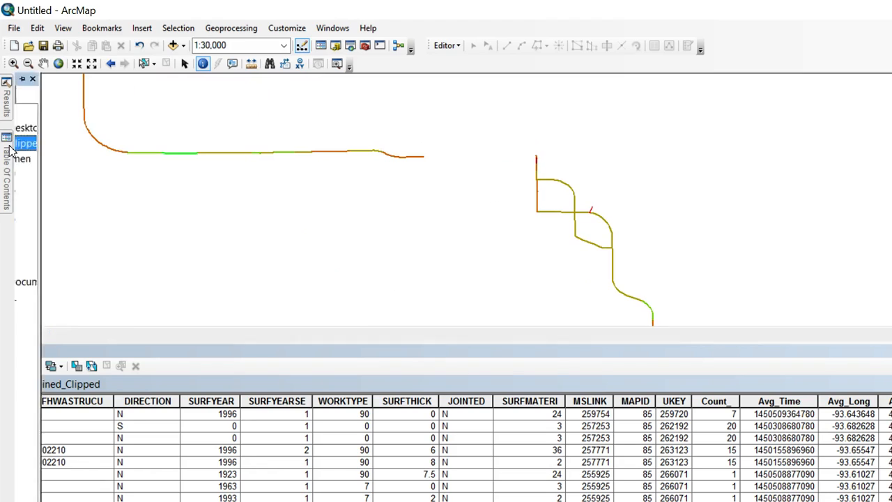
left_click(61, 251)
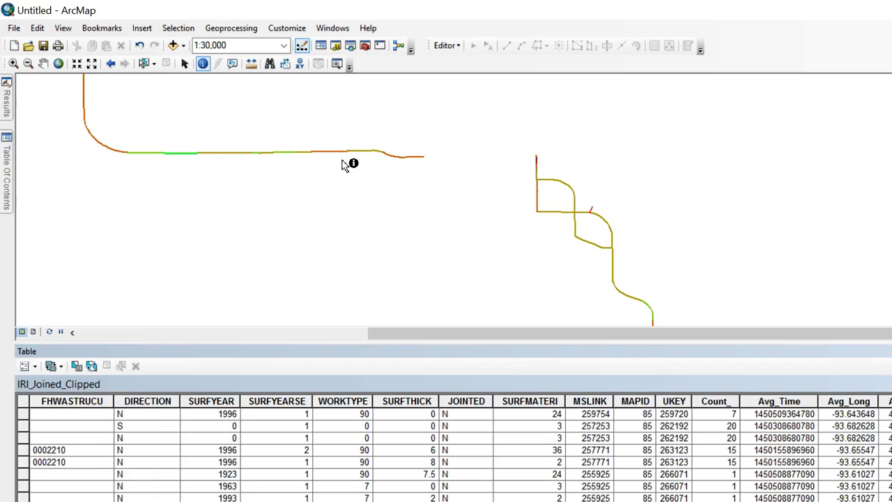
scroll(342, 163, "up", 5)
scroll(342, 167, "down", 4)
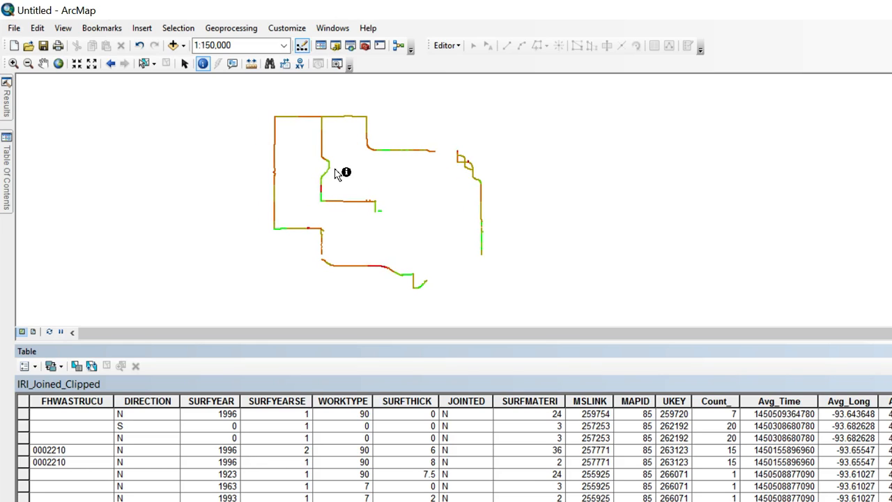
left_click(4, 152)
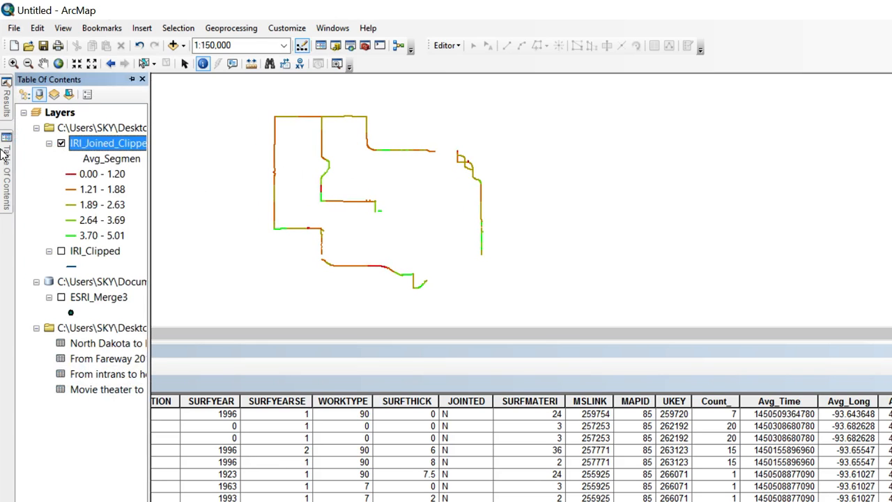
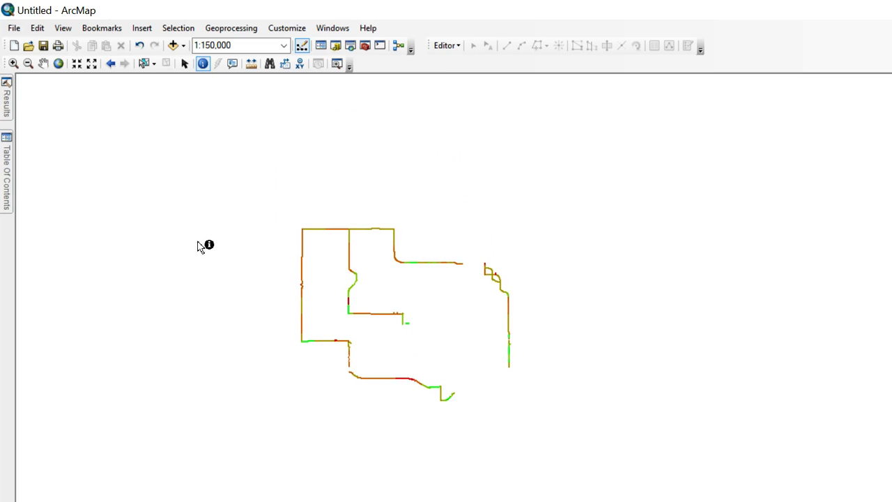
- Switch the road network map to layout view and dock the floating Layout toolbar with the other toolbars
left_click_drag(268, 219, 534, 420)
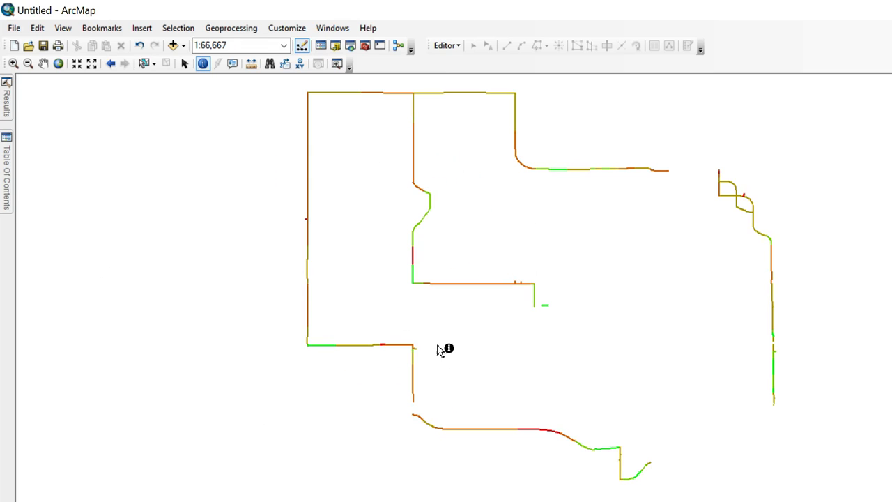
left_click(29, 445)
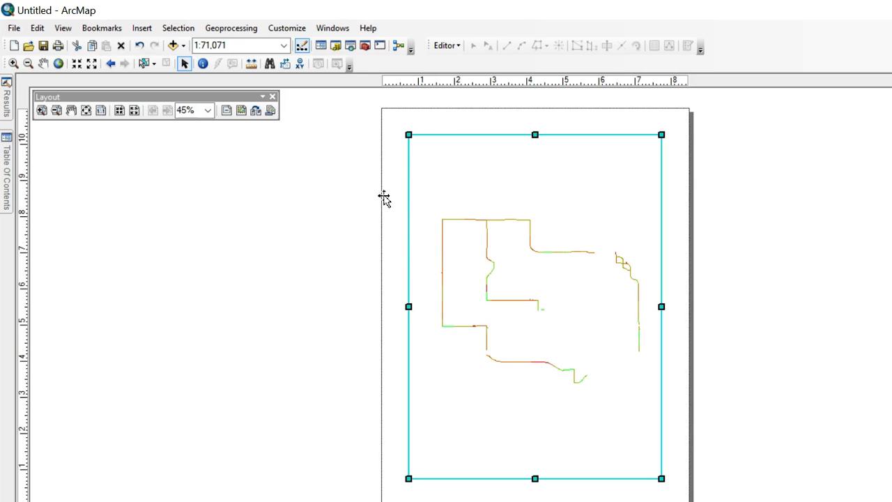
left_click_drag(174, 97, 550, 34)
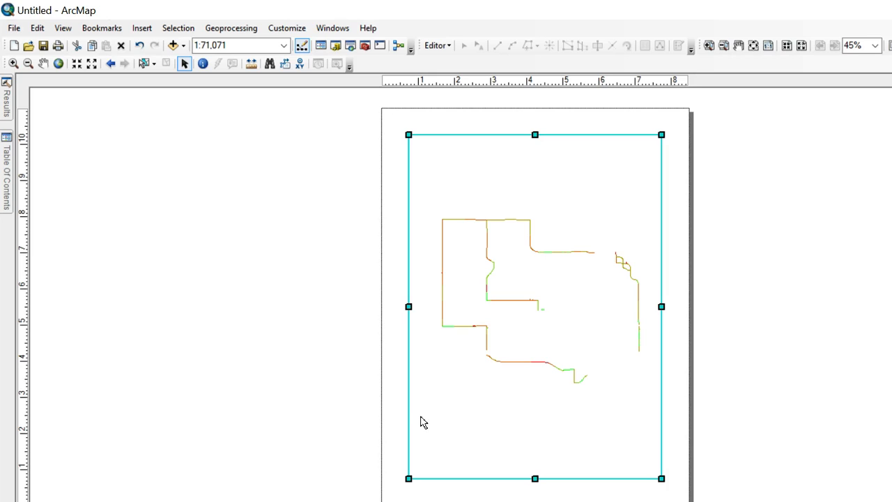
- Insert an untitled one-column legend for IRI_Joined_Clipped with default frame and spacing, and place it in the map frame's lower-right corner
left_click(120, 28)
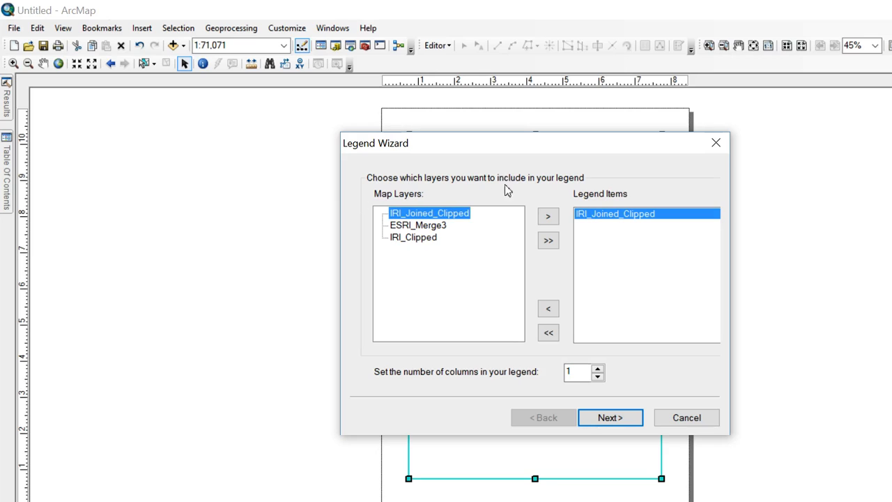
key("Return")
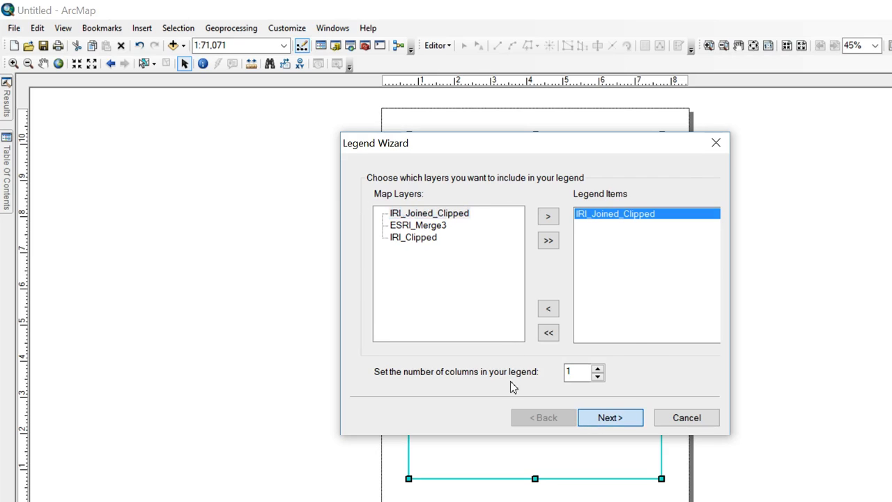
key("Return")
left_click_drag(413, 195, 18, 162)
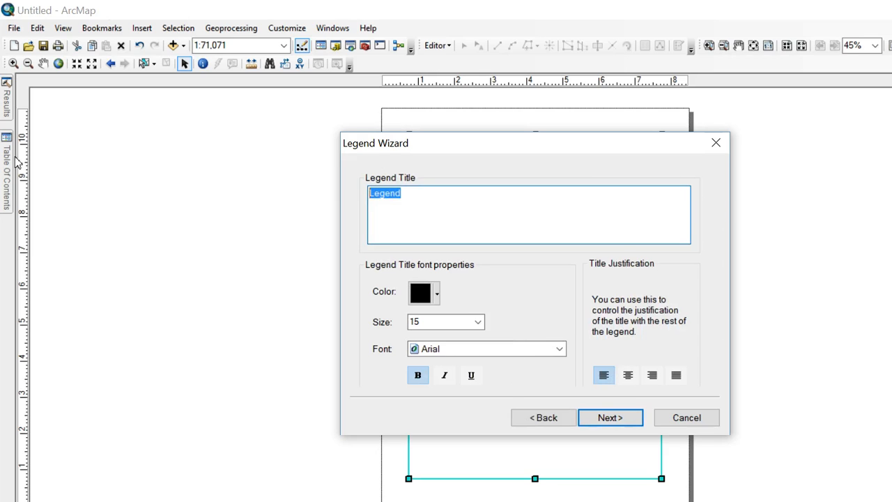
key("BackSpace")
key("Return")
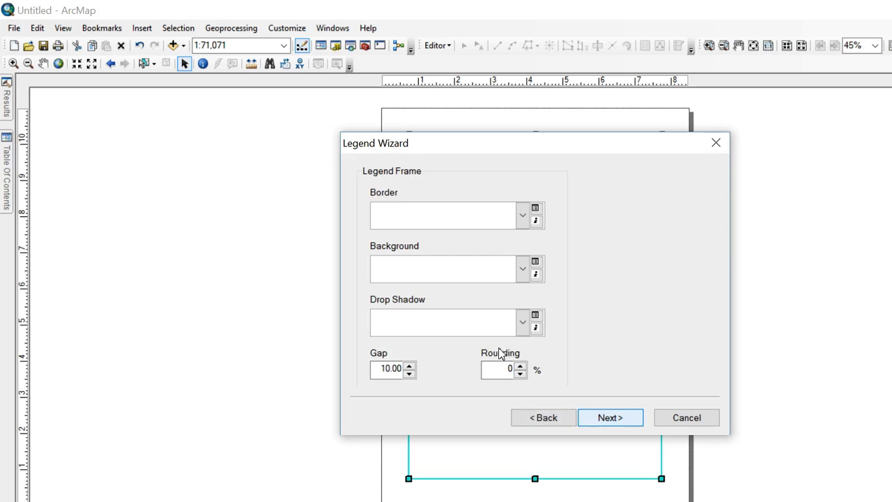
key("Return")
key("Return")
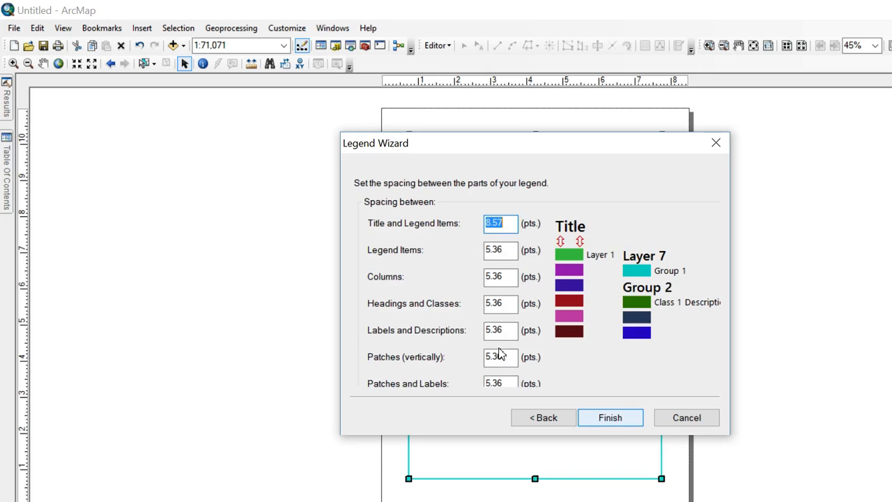
key("Return")
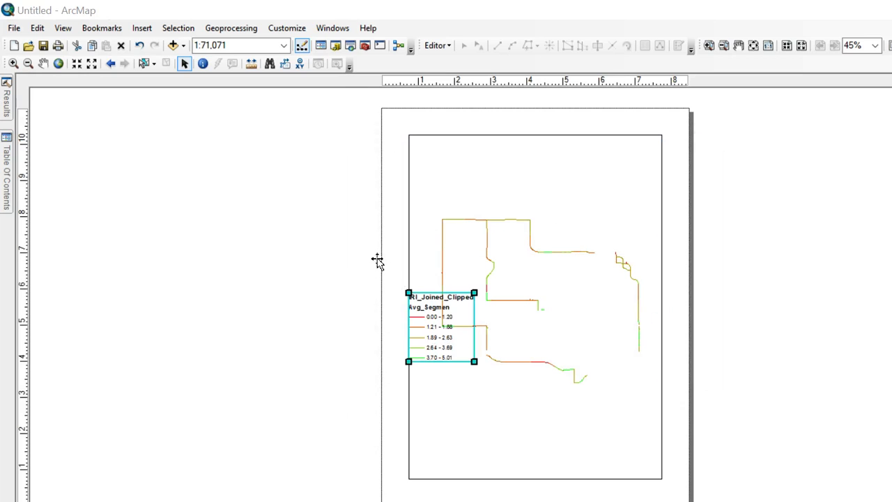
left_click_drag(370, 253, 523, 346)
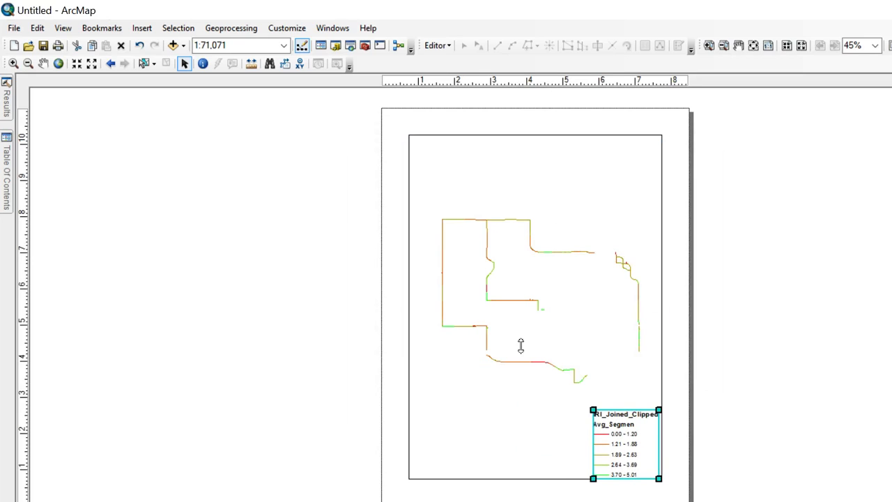
- Rename the IRI_Joined_Clipped layer as Road IRI
left_click(6, 150)
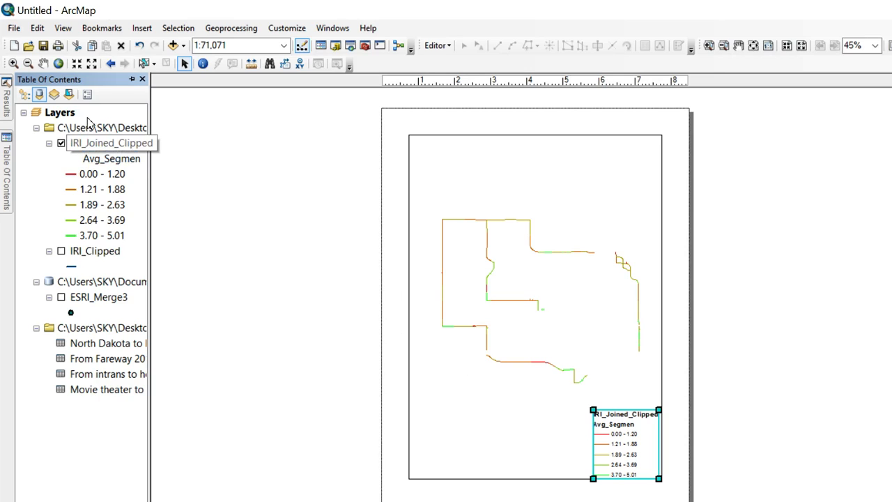
left_click(96, 141)
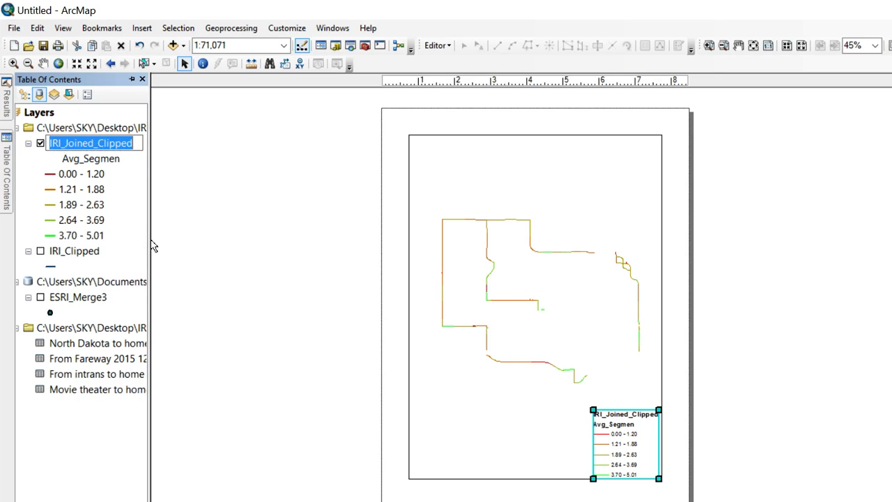
type("Road IRI")
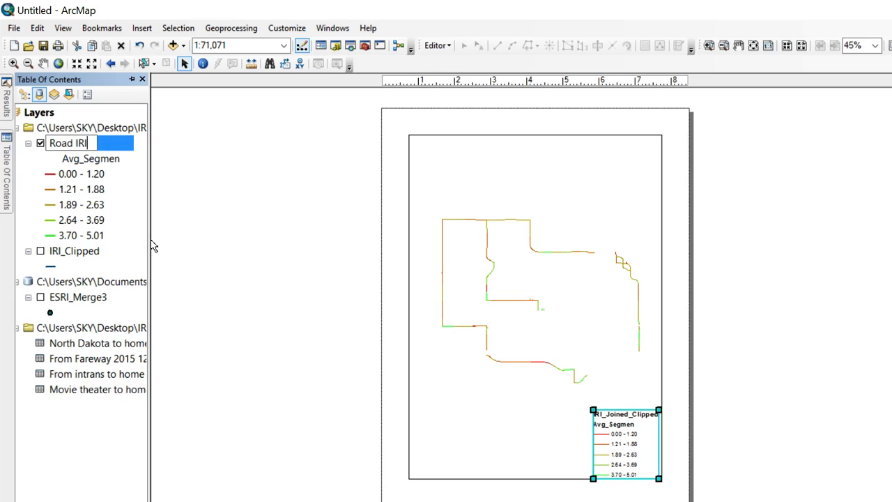
key("Return")
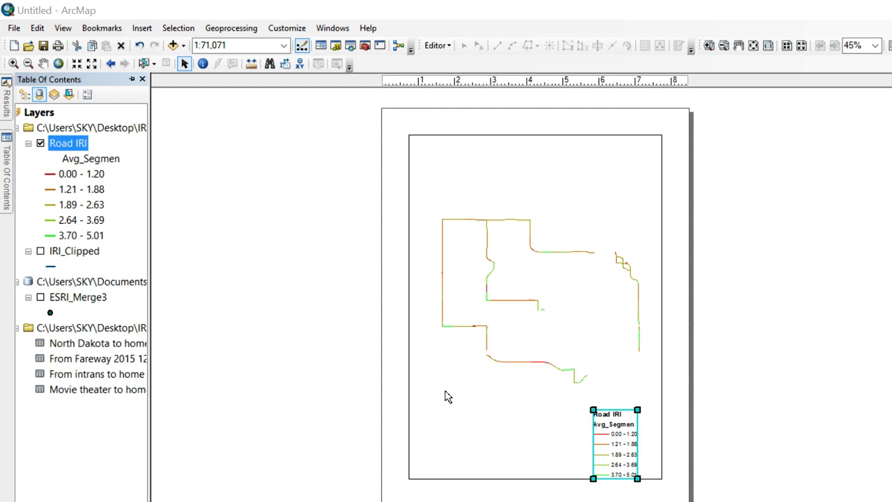
left_click(513, 360)
left_click(617, 429)
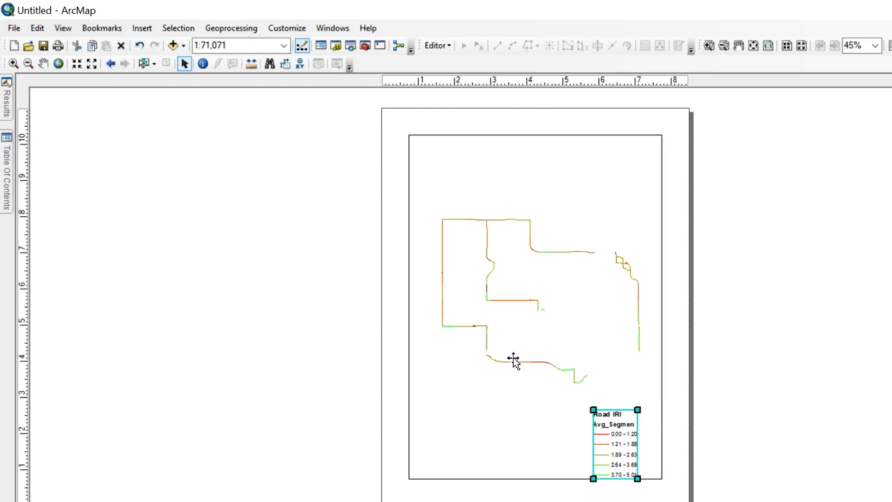
right_click(617, 427)
left_click(660, 417)
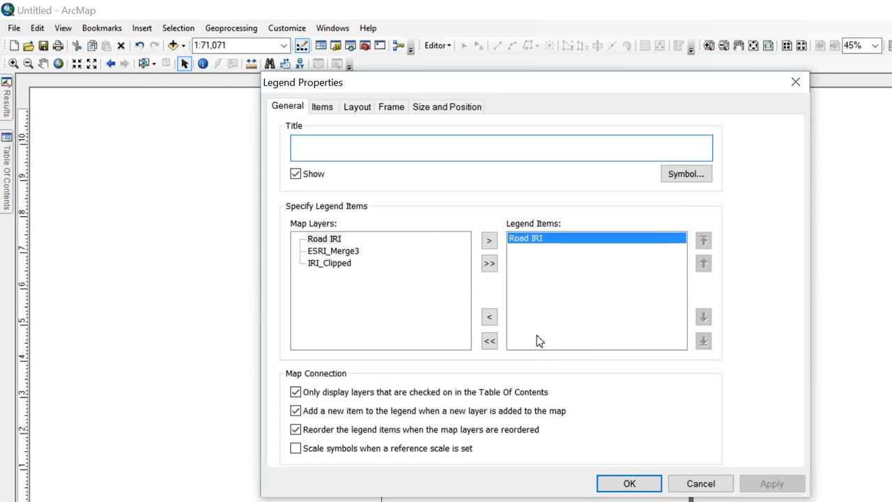
key("Escape")
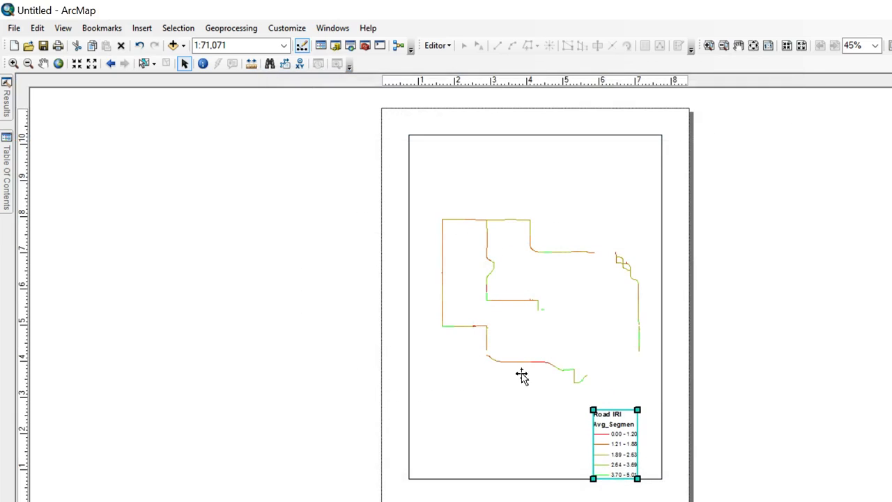
- Hide the Avg_Segmen heading of the Road IRI legend item and accept the legend properties
right_click(623, 443)
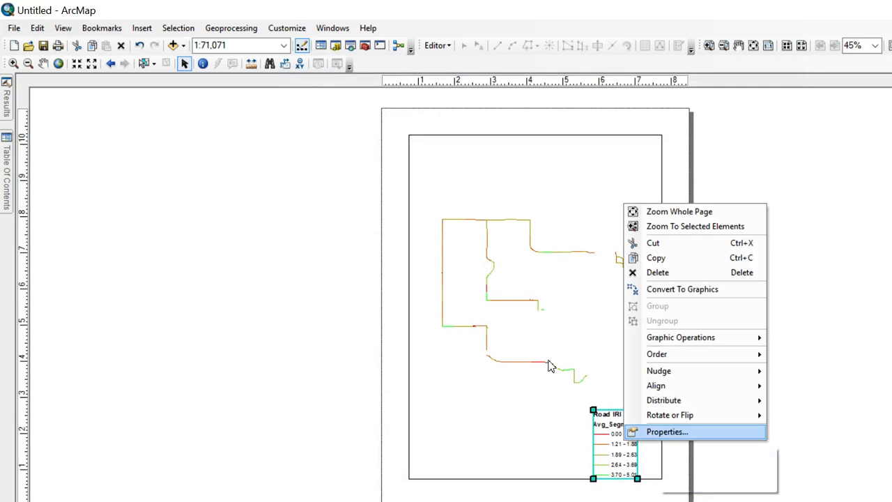
key("Return")
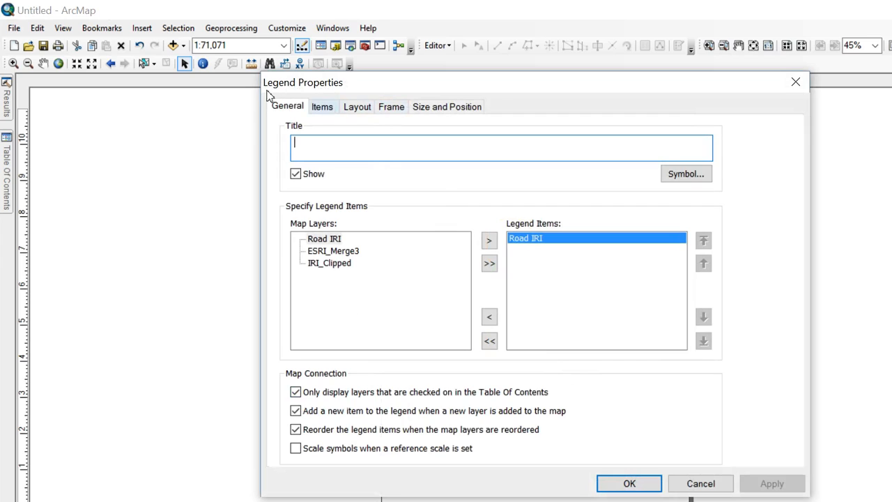
left_click(322, 107)
key("ctrl+Tab")
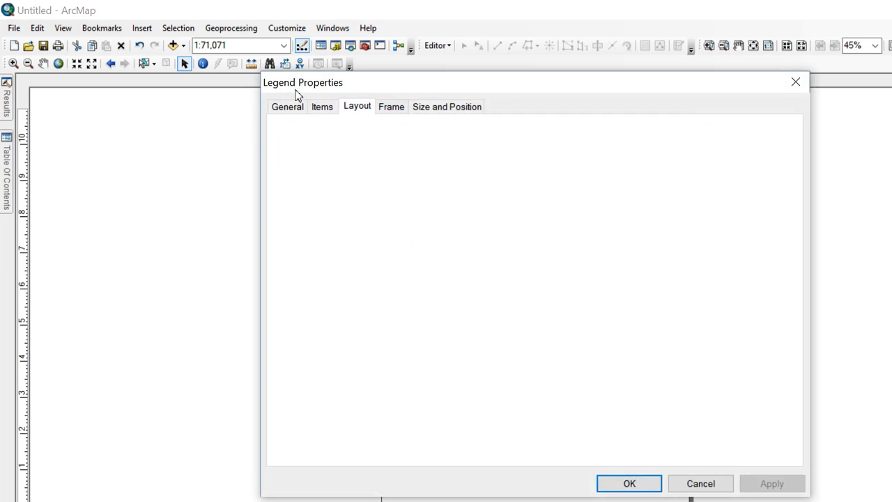
key("ctrl+Tab")
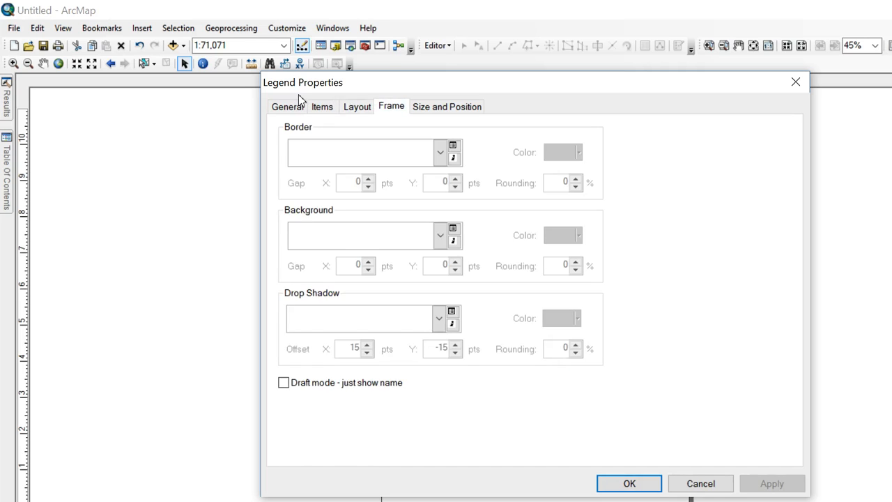
key("ctrl+shift+Tab")
left_click(321, 106)
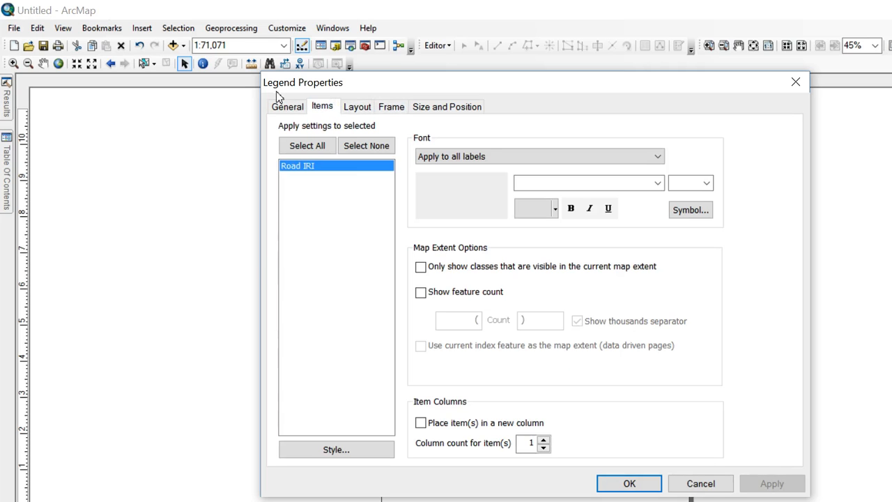
double_click(300, 166)
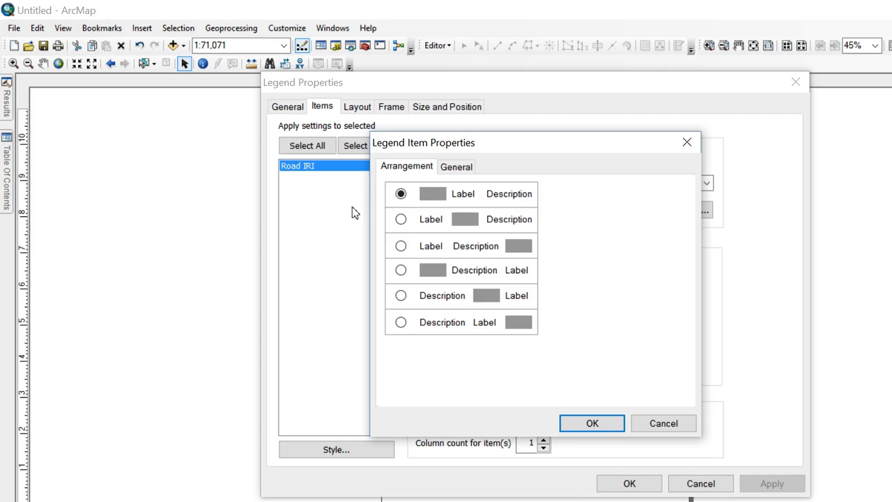
key("ctrl+Tab")
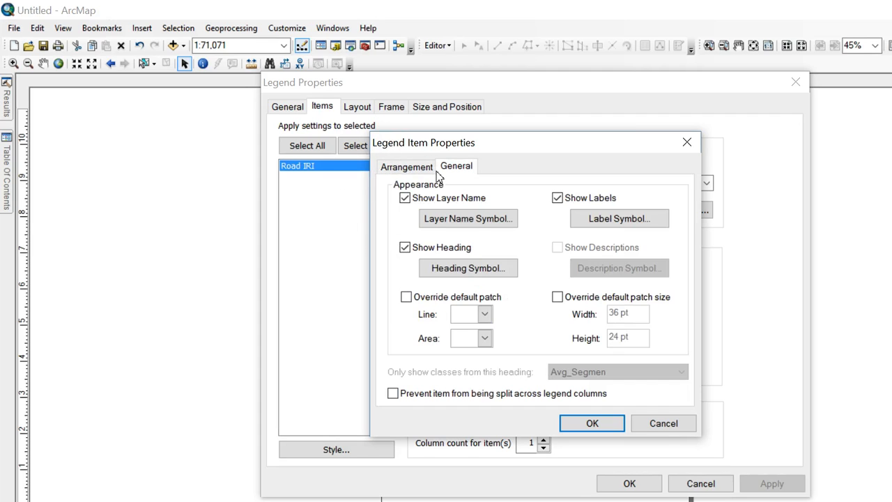
left_click(405, 248)
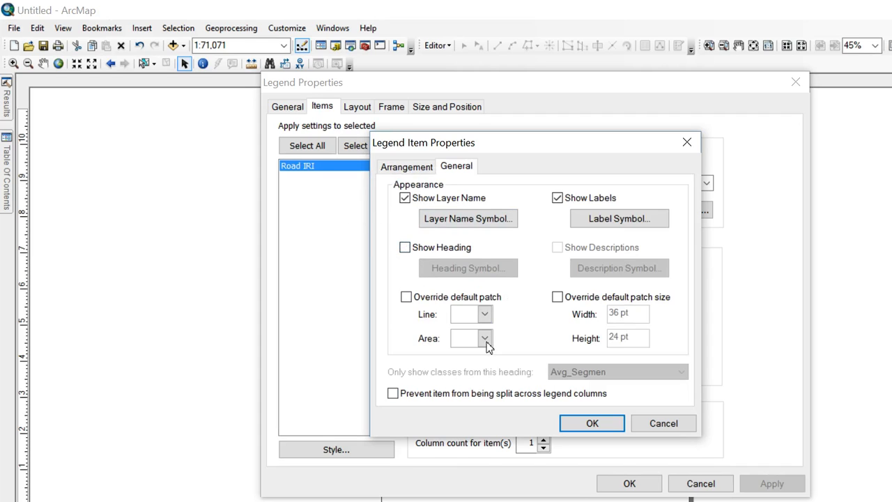
key("Return")
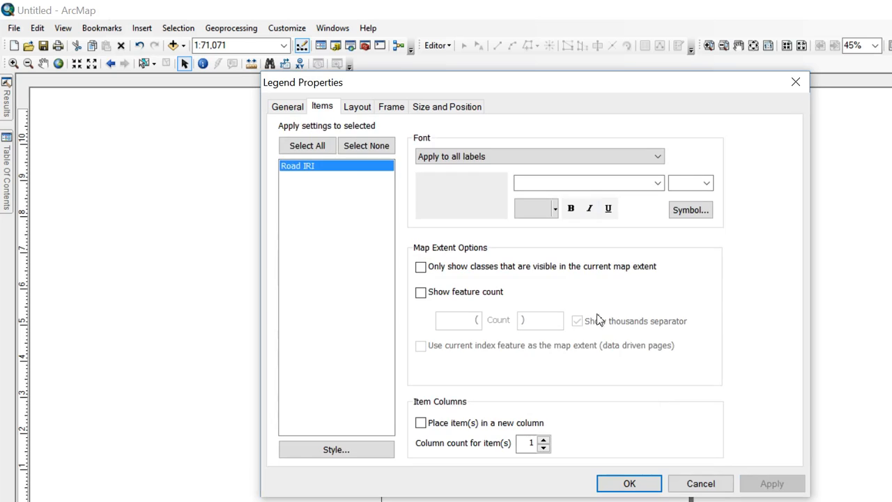
left_click_drag(396, 76, 550, 75)
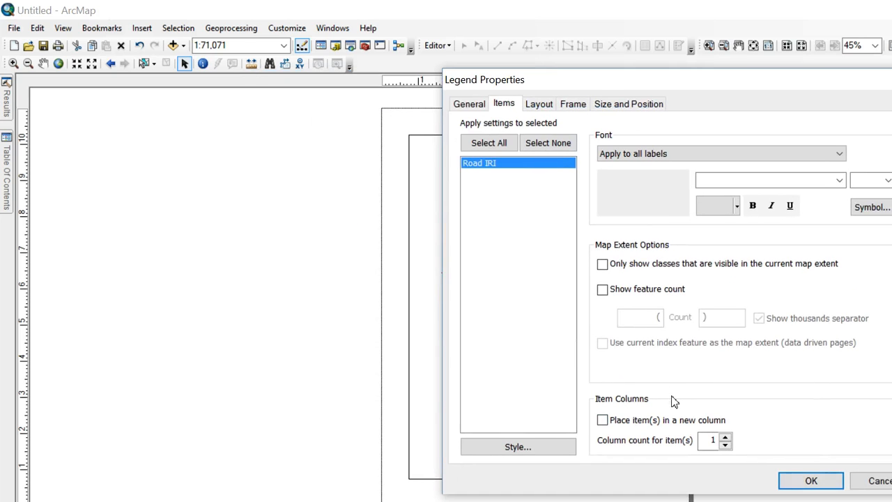
key("Return")
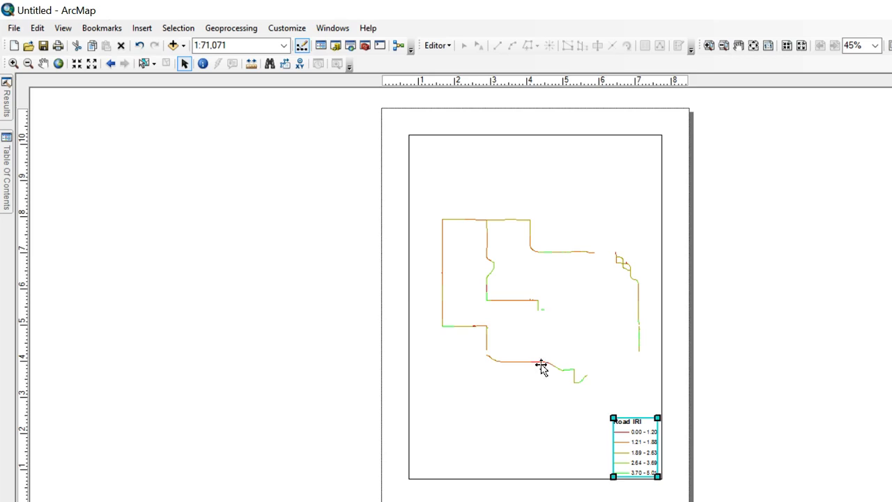
left_click(553, 302)
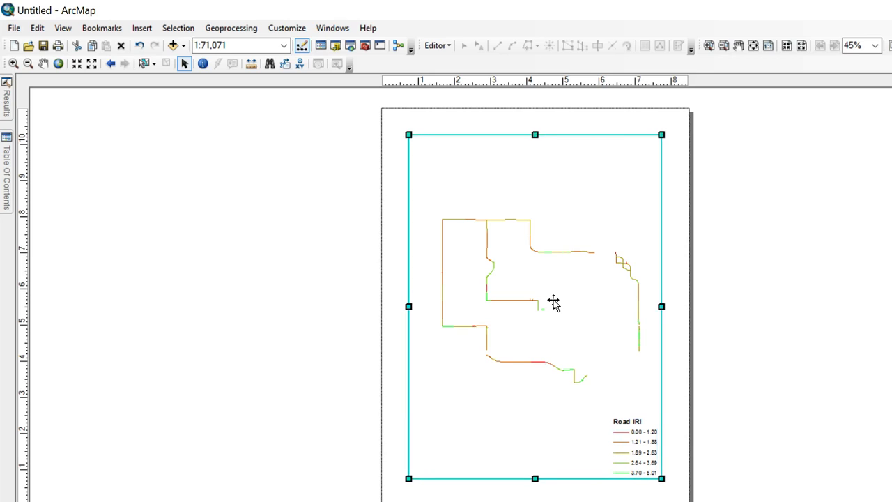
right_click(553, 300)
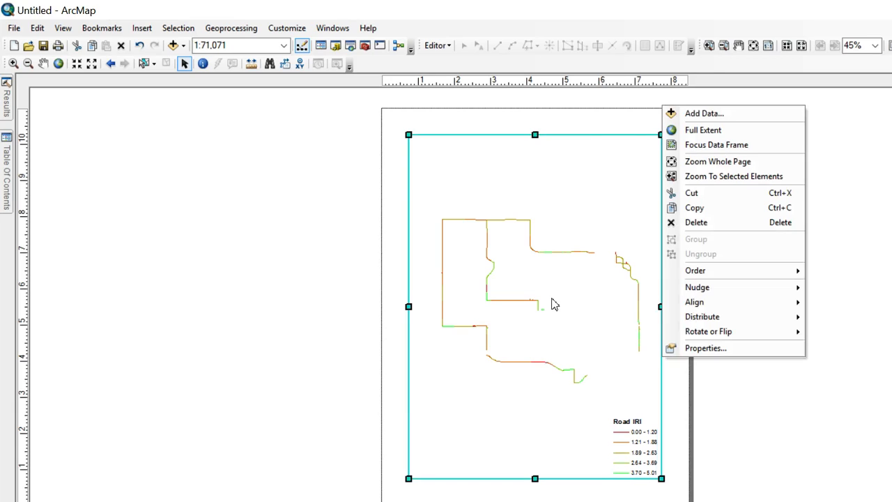
key("Escape")
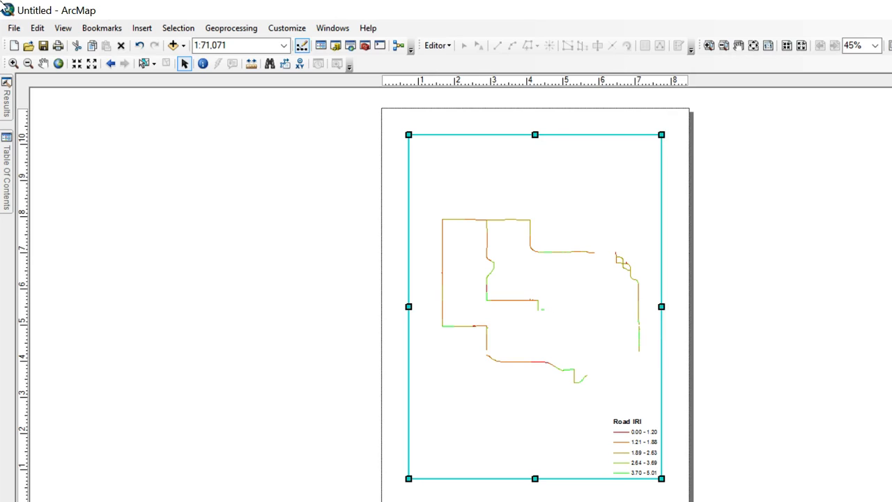
- Insert a new data frame, shrink it to a small inset and place it in the main map frame's upper-right corner
left_click(130, 27)
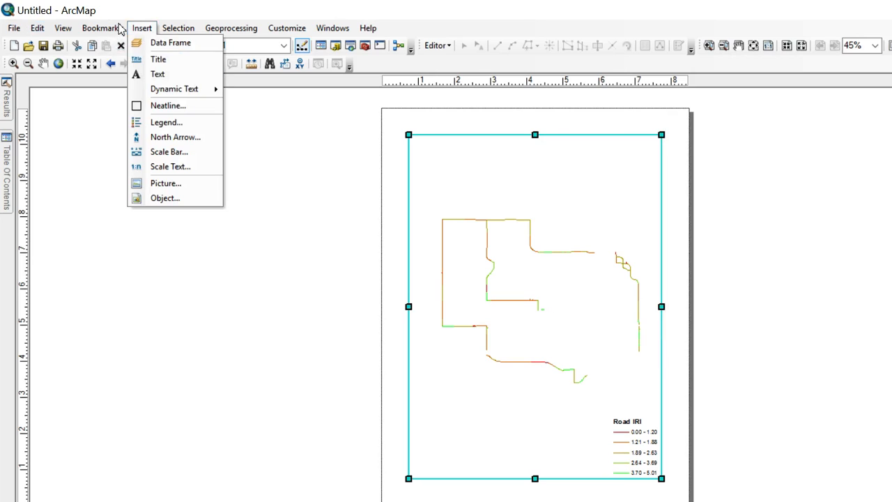
left_click(151, 42)
left_click(133, 27)
left_click(130, 35)
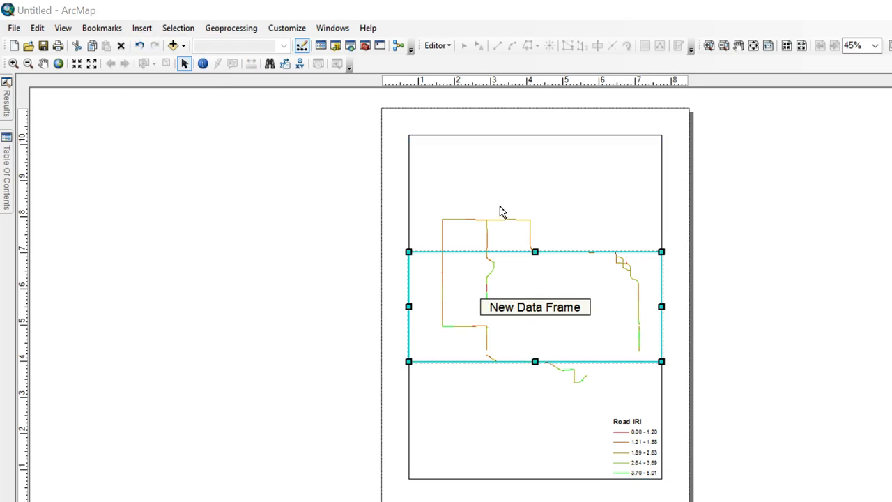
left_click_drag(662, 252, 505, 285)
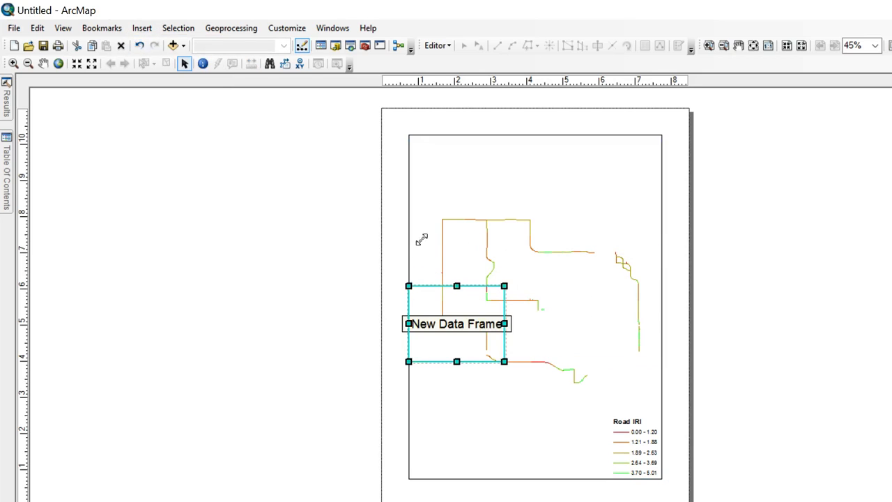
left_click_drag(457, 306, 583, 166)
left_click_drag(487, 144, 517, 142)
- Open the new inset data frame's properties to check its coordinate system settings, and close the dialog
right_click(516, 143)
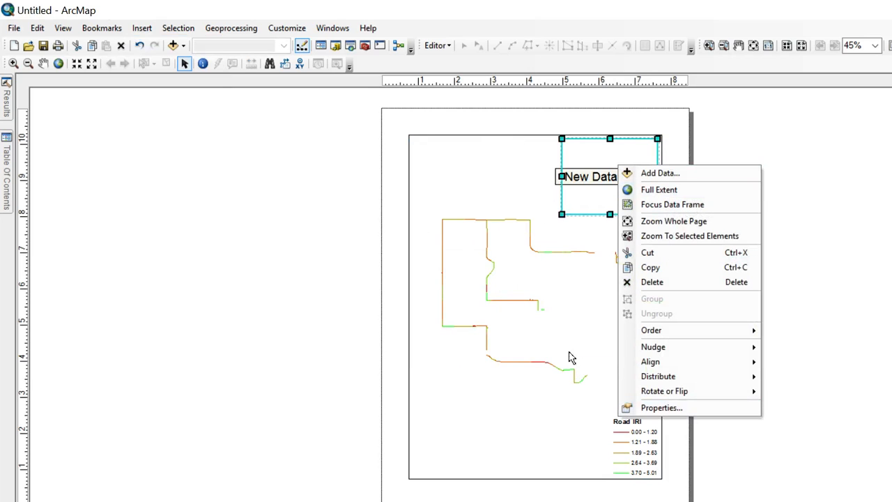
left_click(678, 408)
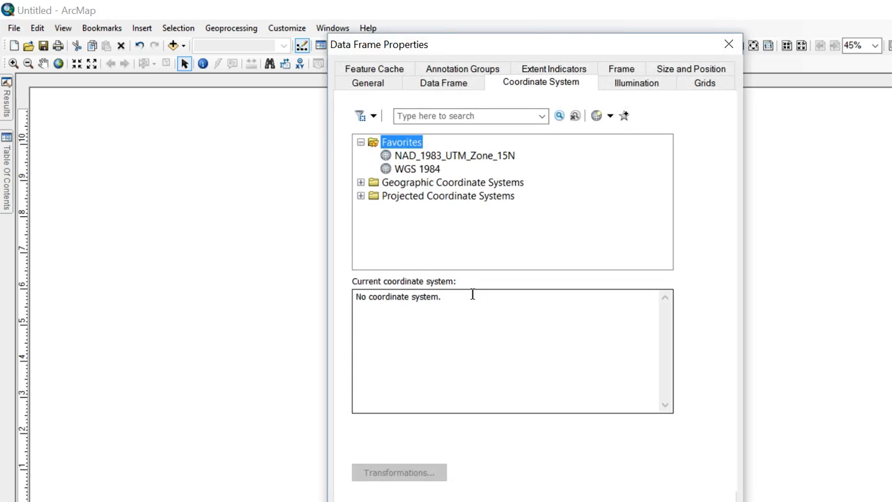
left_click(527, 439)
double_click(511, 173)
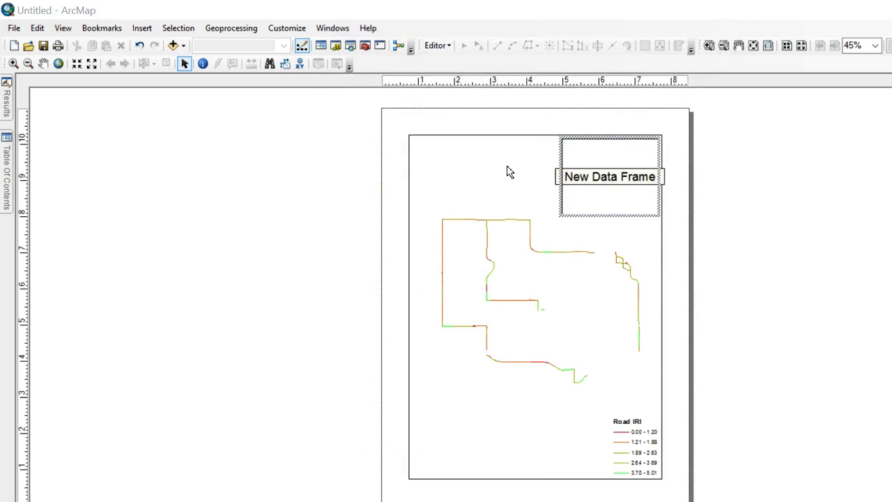
left_click(494, 204)
left_click(499, 178)
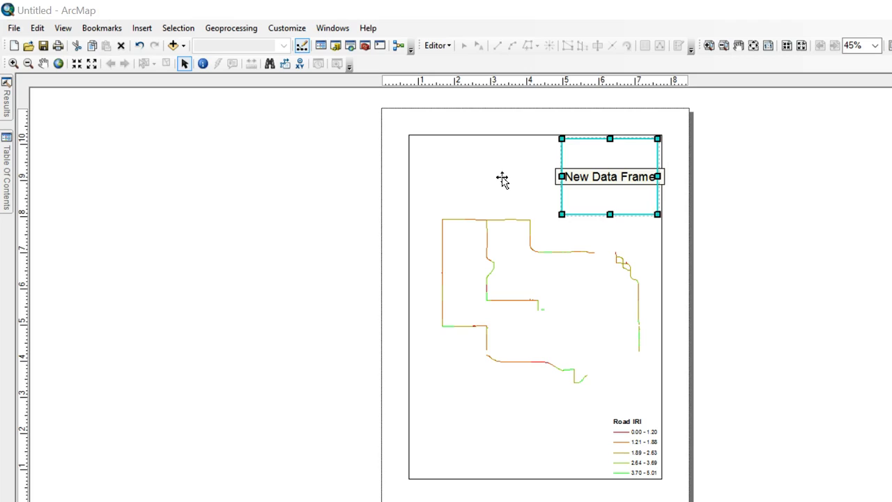
- Delete the new inset data frame from the layout, keeping the main map frame
left_click(502, 178)
left_click(521, 182)
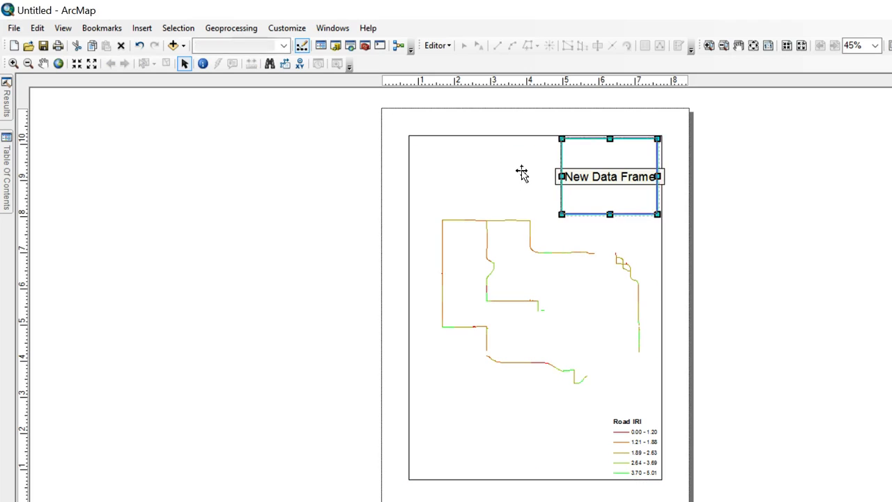
left_click(521, 180)
left_click(523, 180)
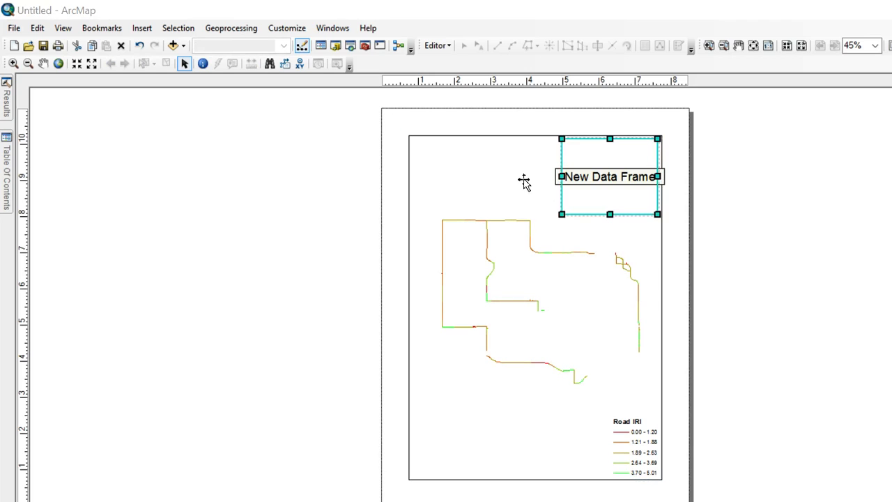
right_click(524, 181)
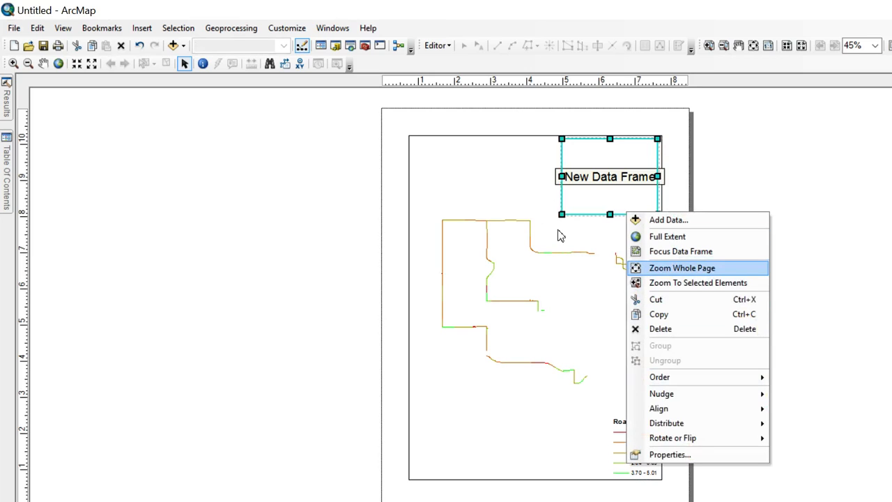
left_click(538, 202)
right_click(523, 169)
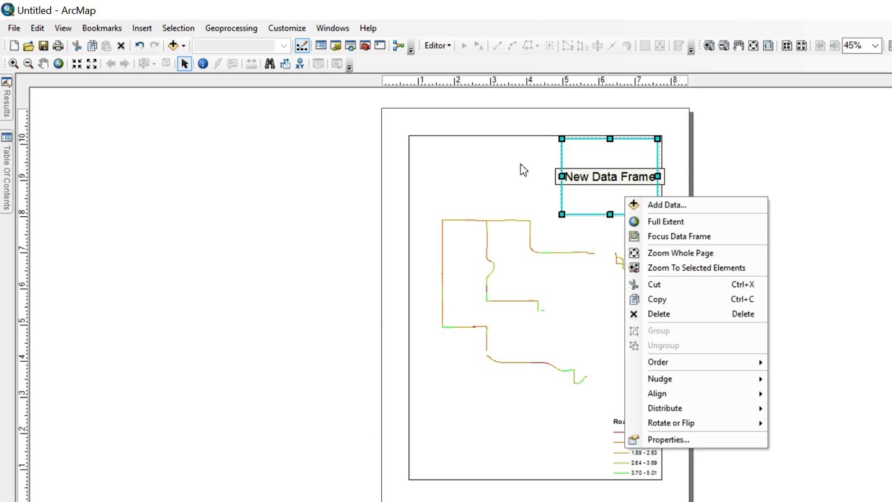
left_click(658, 314)
- Add the Imagery basemap beneath the road layers and list the layers by drawing order
mouse_move(6, 171)
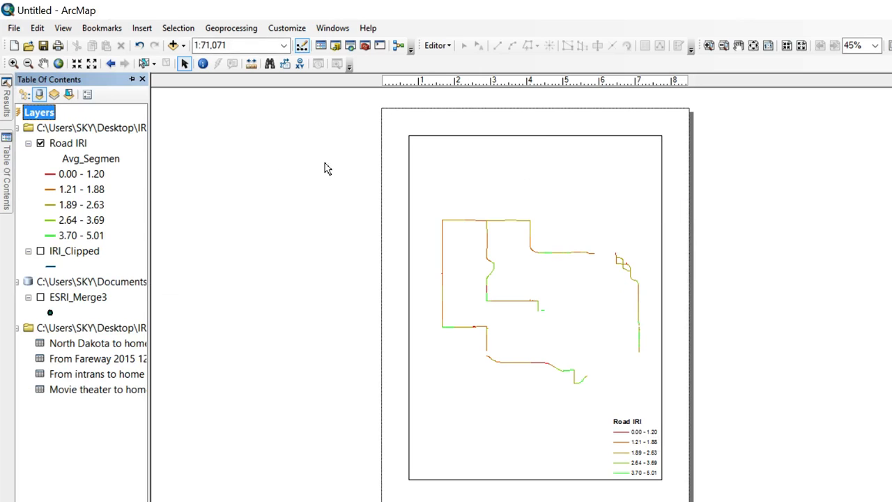
left_click(183, 45)
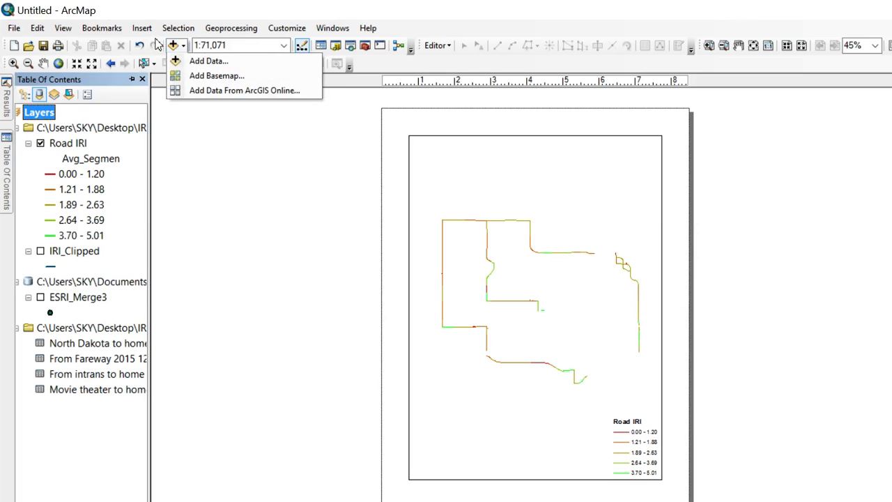
left_click(173, 72)
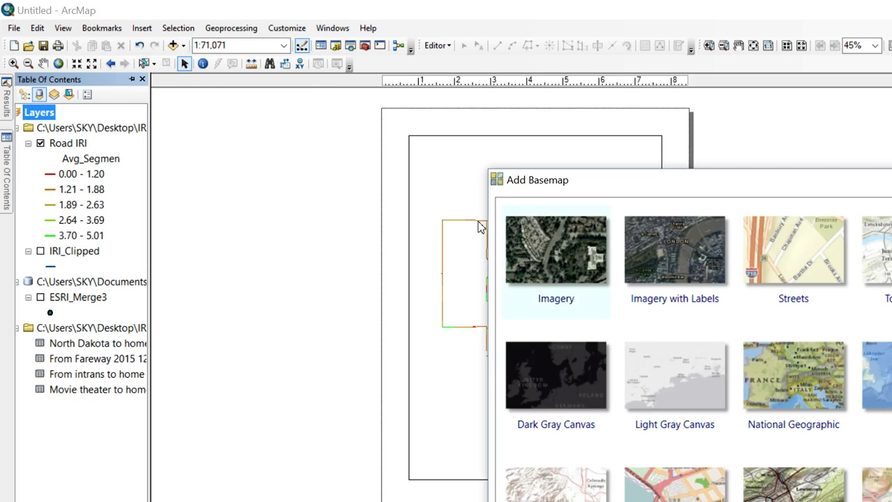
left_click_drag(556, 174, 528, 73)
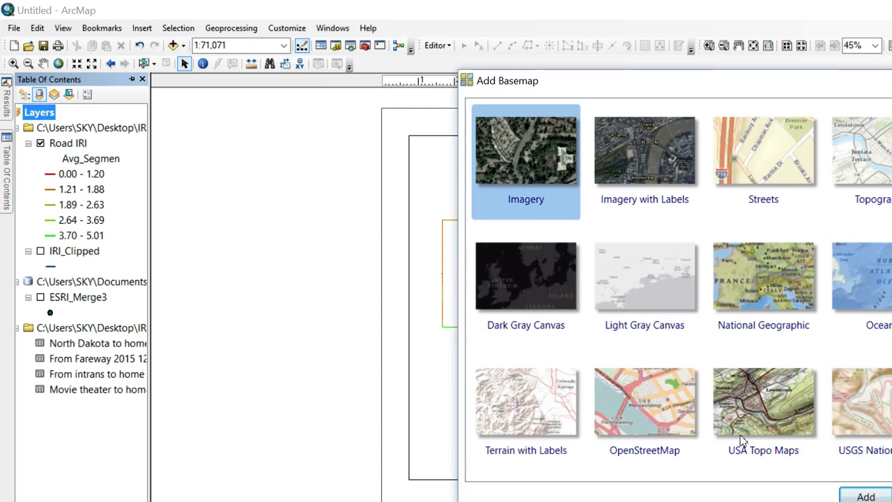
key("Escape")
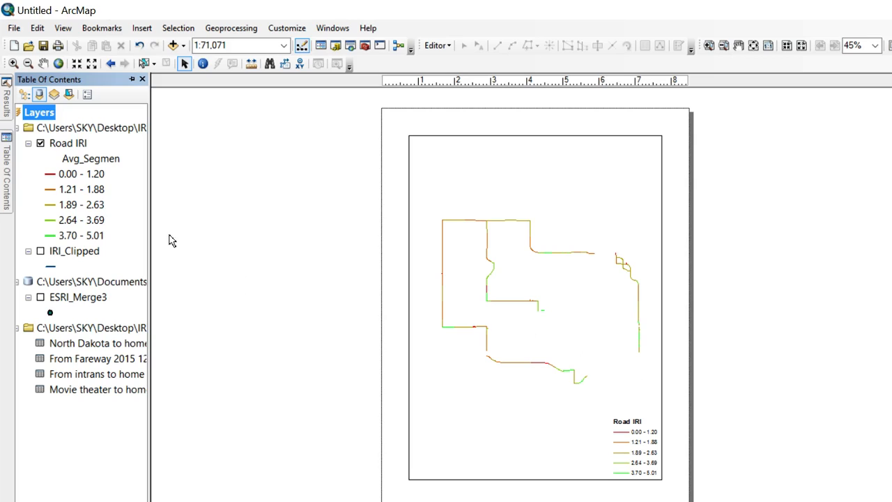
left_click_drag(271, 249, 271, 257)
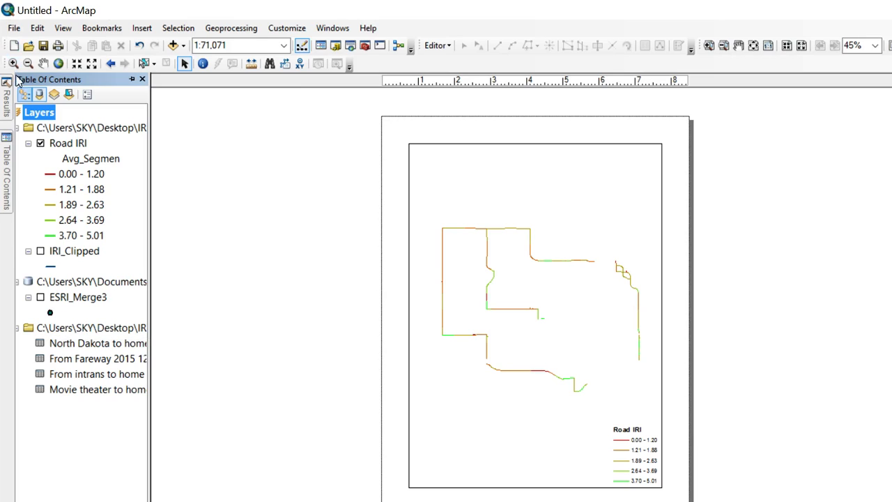
left_click(24, 94)
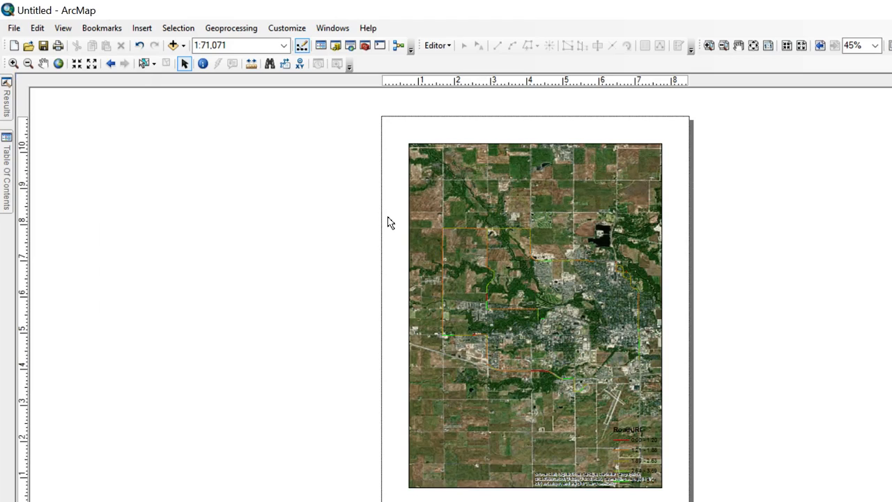
mouse_move(2, 151)
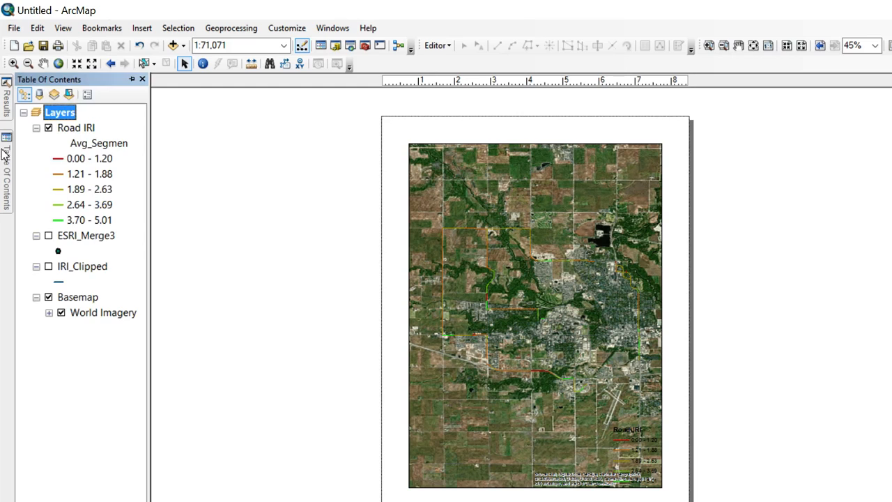
left_click(67, 127)
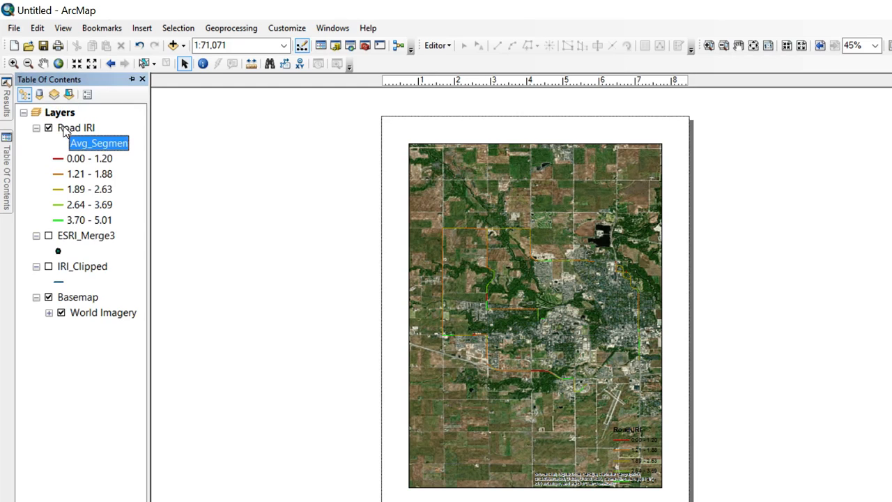
key("Tab")
double_click(58, 158)
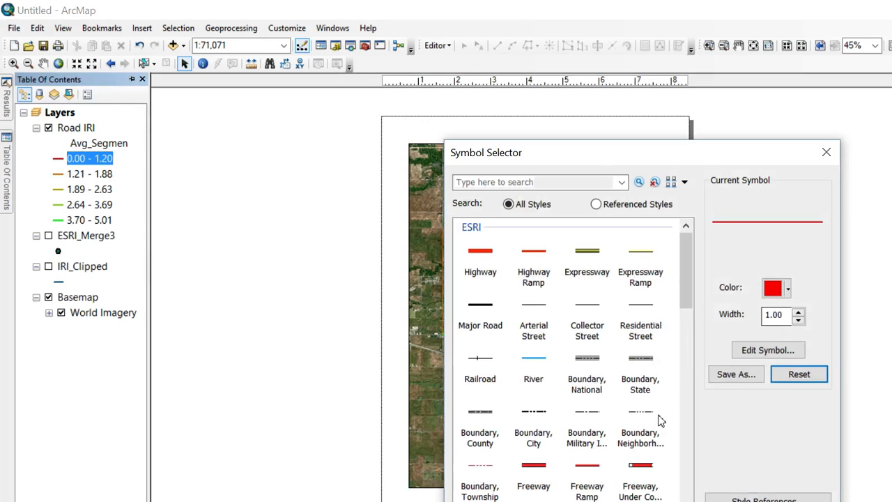
key("Escape")
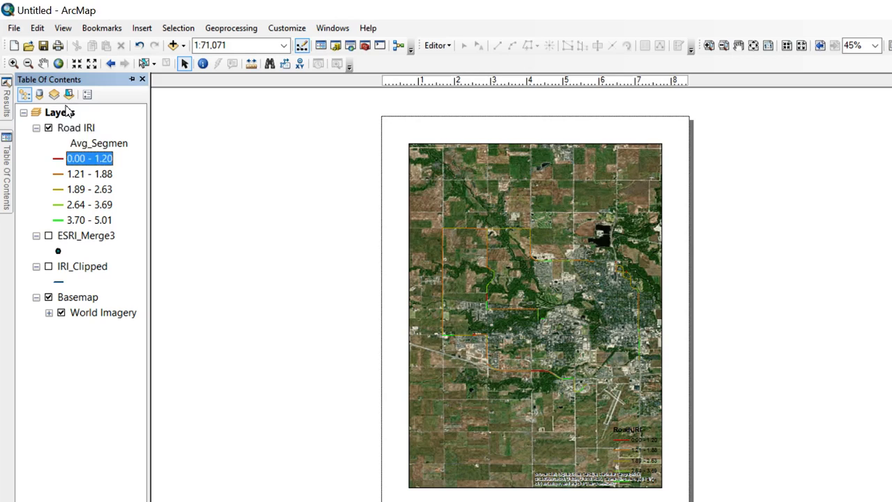
- Set the line width of all Road IRI class symbols to 3 in the layer's symbology
double_click(72, 128)
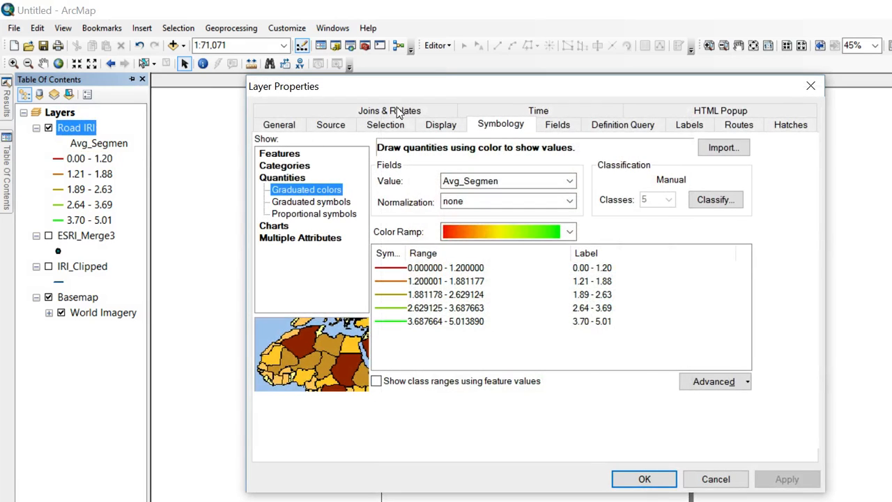
right_click(383, 269)
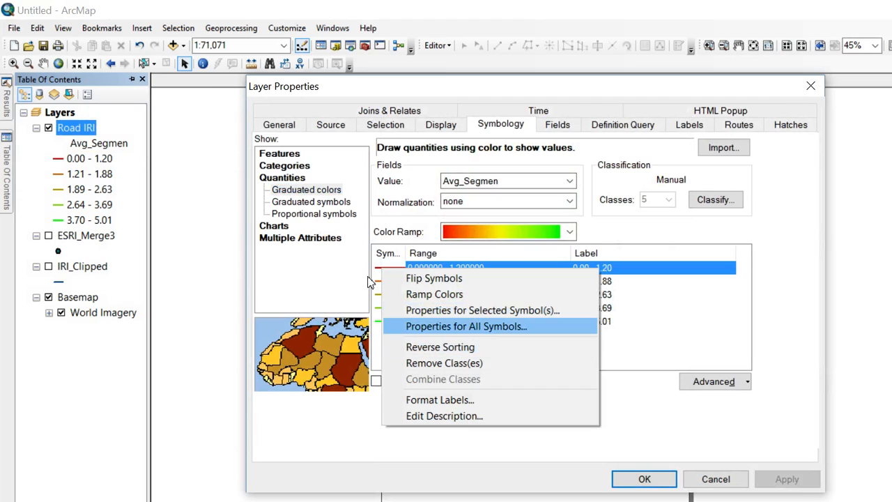
left_click(466, 326)
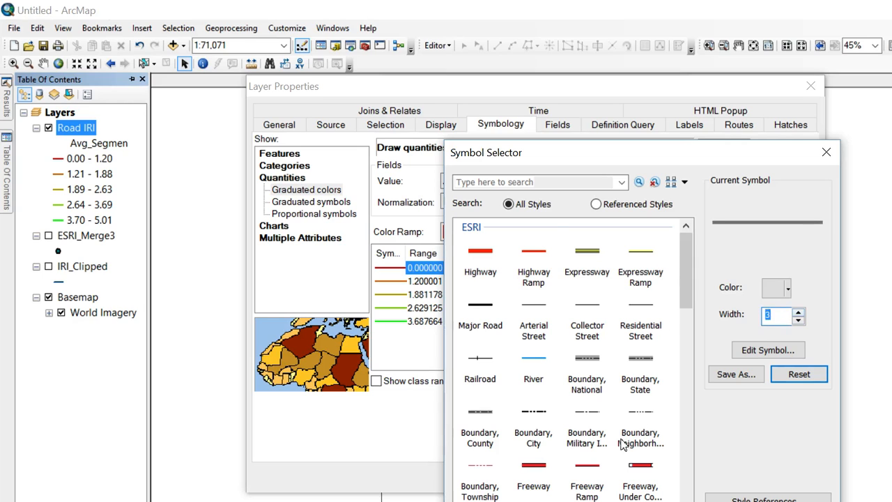
key("Return")
- Reapply the red-to-green color ramp to the Road IRI classes, flip the symbols so low values are green, and accept the properties
left_click(447, 231)
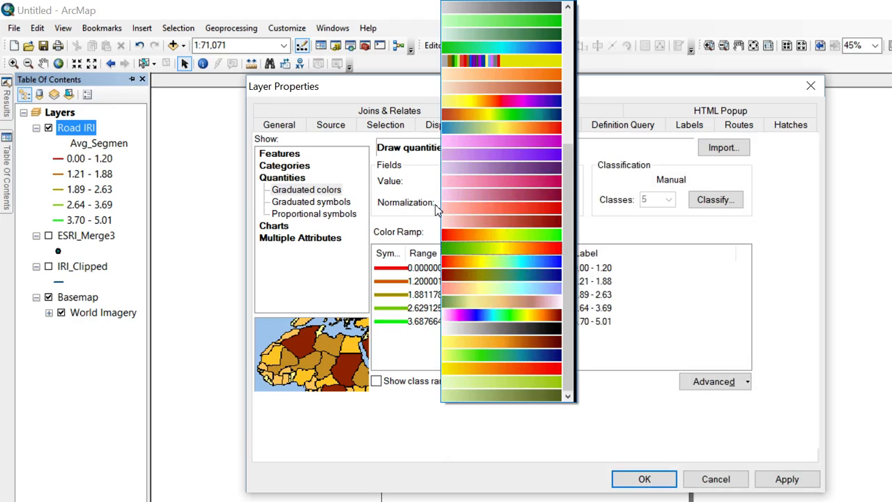
left_click(446, 235)
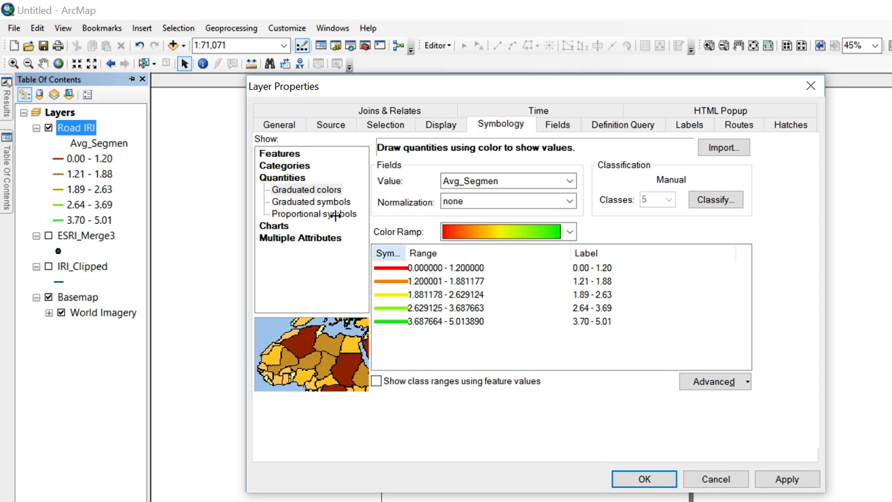
right_click(401, 271)
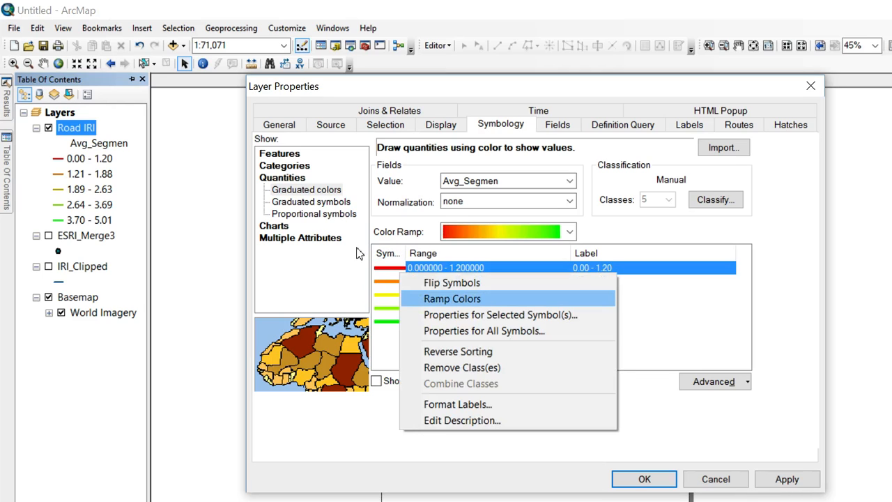
left_click(439, 284)
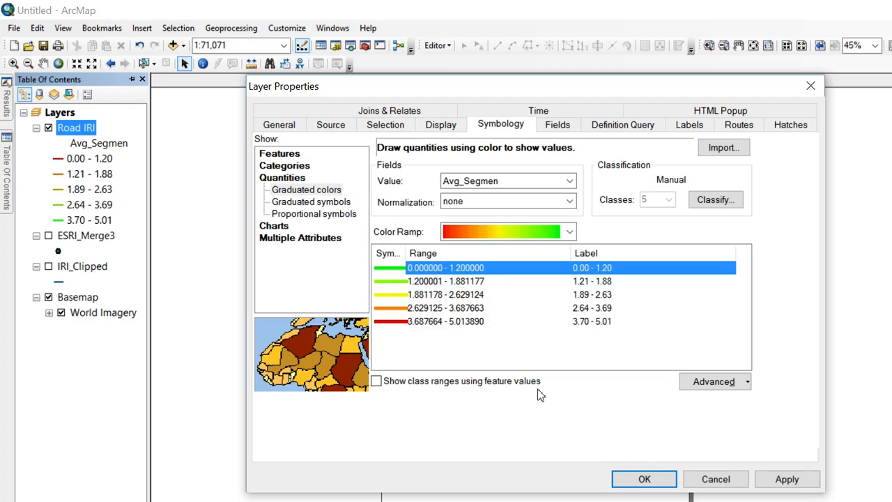
left_click(644, 479)
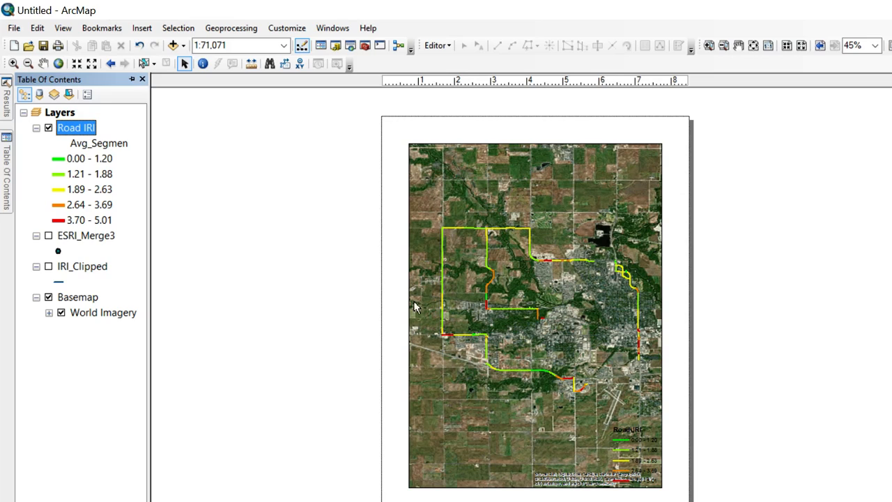
- Give the Road IRI legend a White frame background and accept the legend properties
left_click(536, 371)
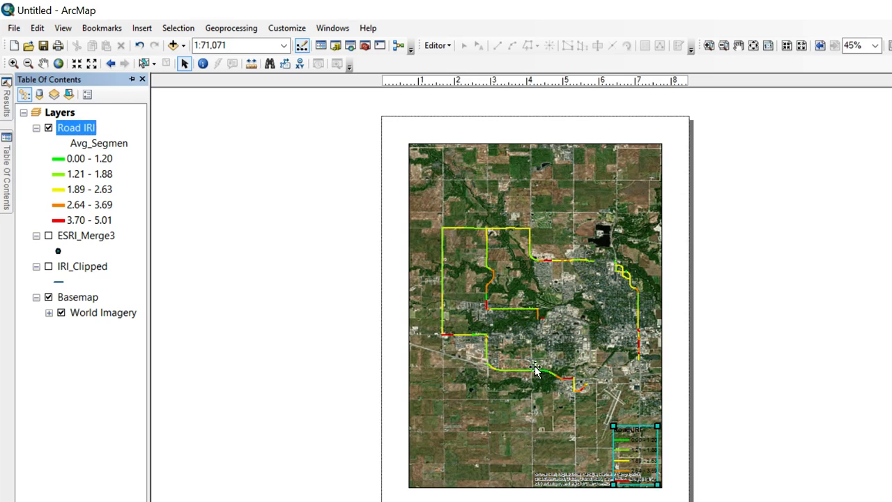
right_click(536, 371)
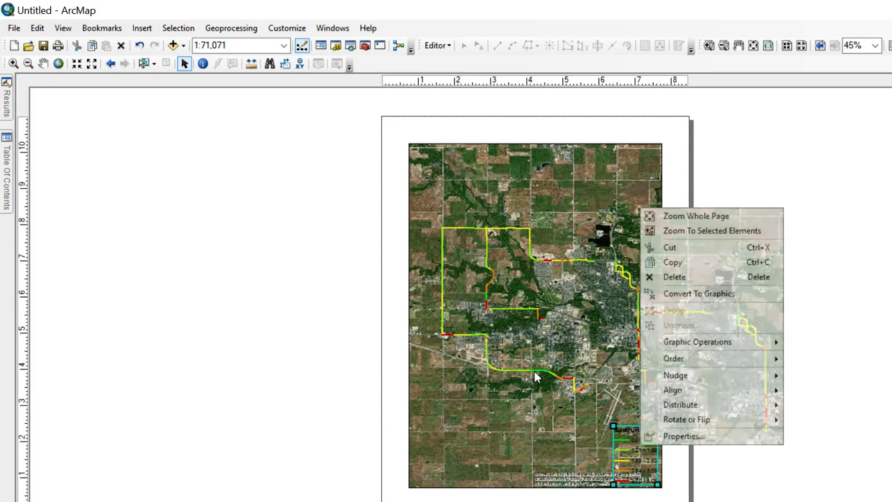
left_click(684, 436)
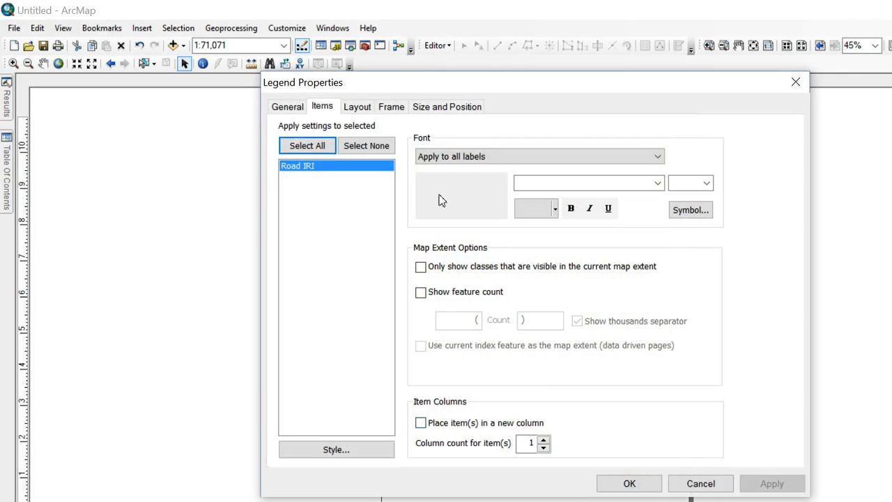
left_click_drag(411, 78, 749, 138)
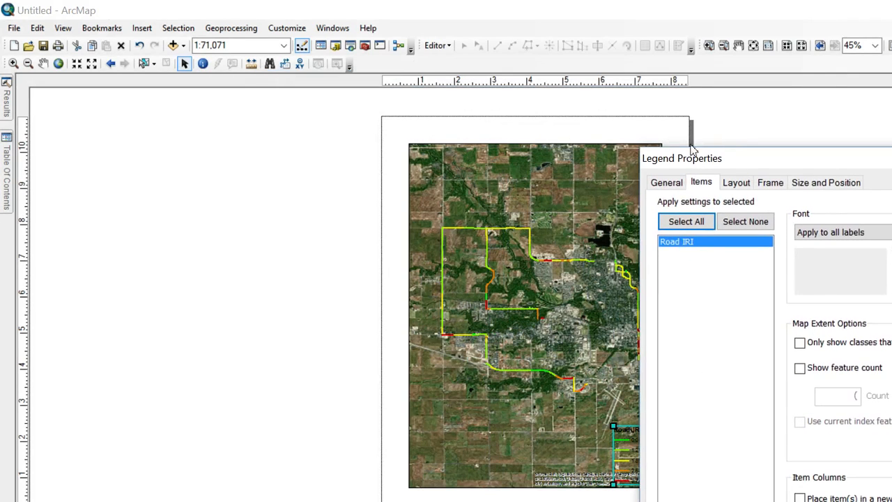
left_click(771, 182)
left_click_drag(697, 158, 730, 141)
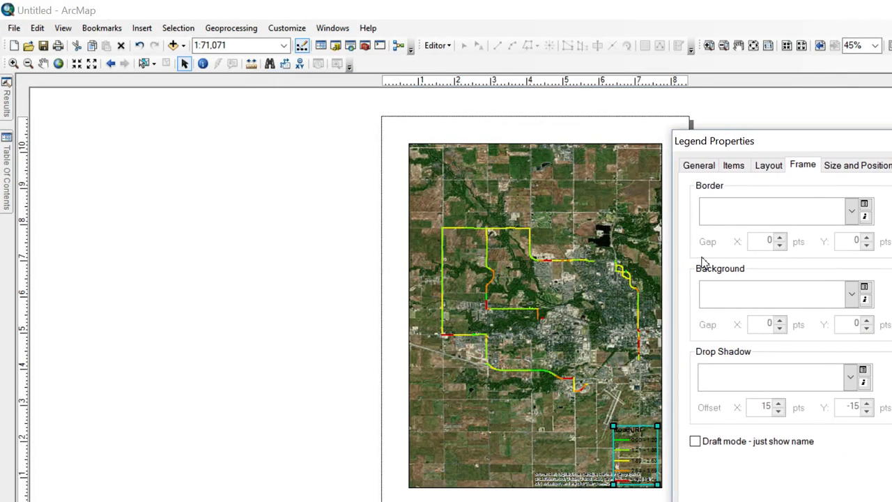
key("alt+Down")
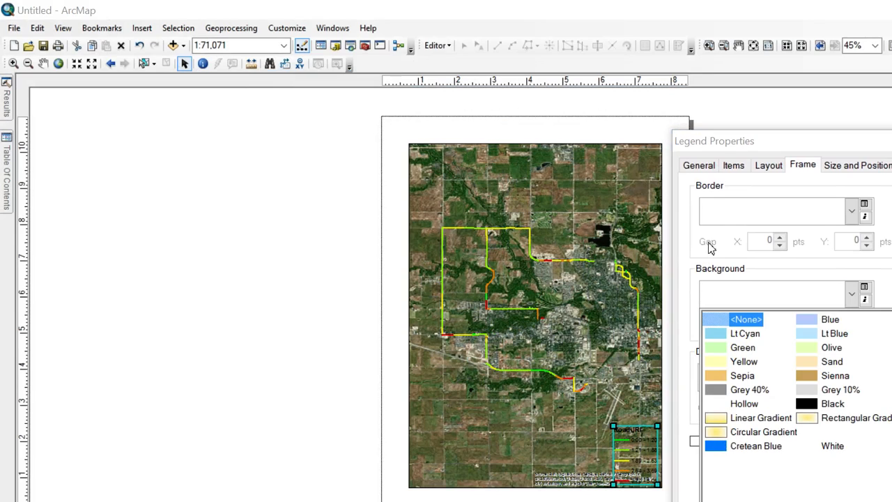
left_click(684, 374)
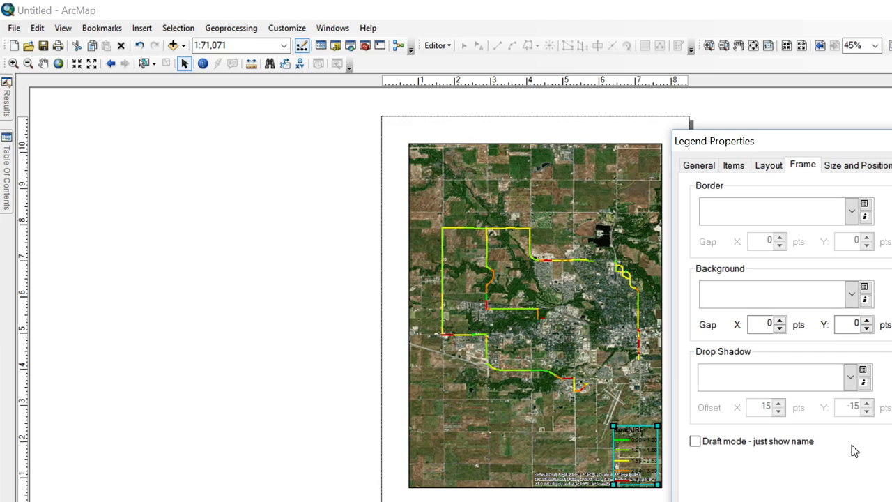
key("Return")
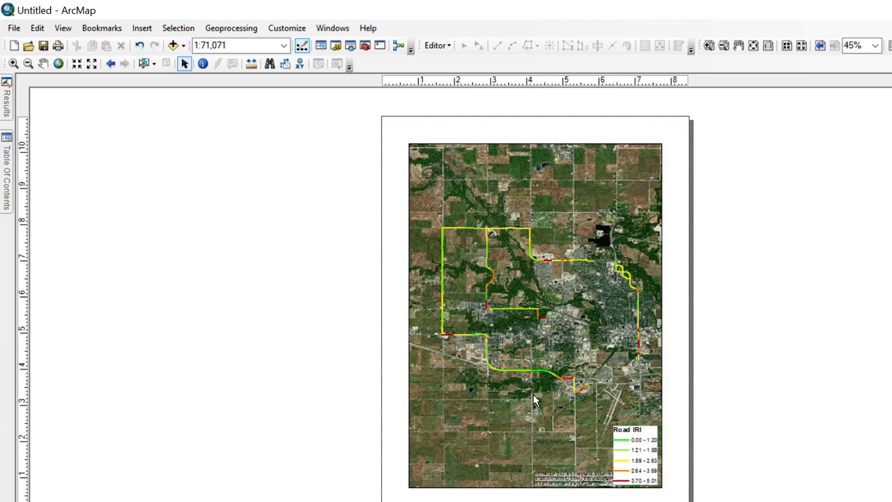
- Insert the title "Ames - IRI Map" above the map frame in the layout
left_click(139, 28)
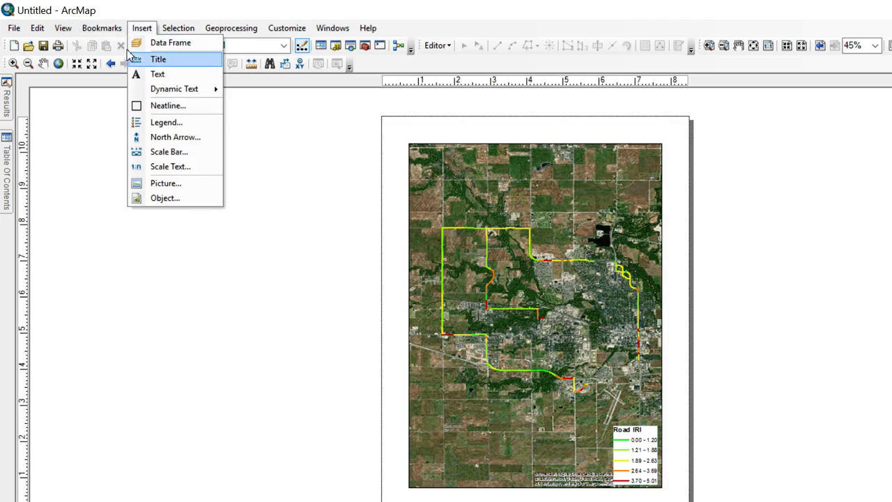
left_click(158, 59)
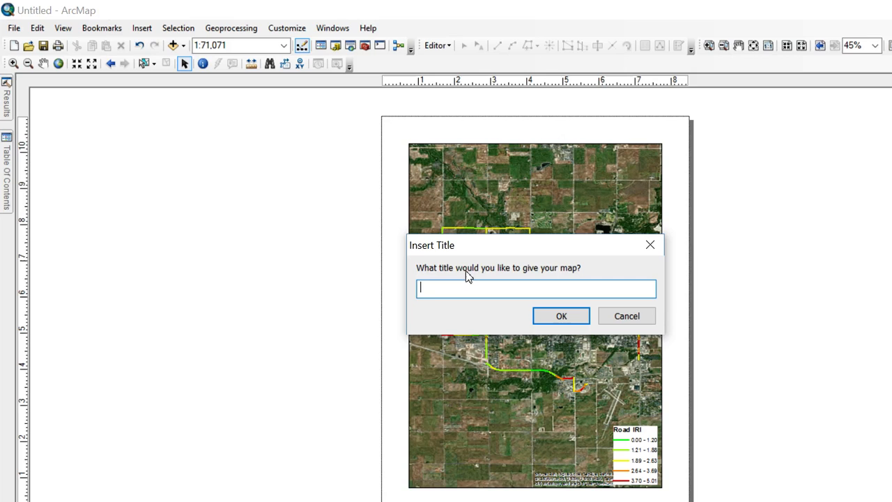
type("Ames - IRI Map")
key("Return")
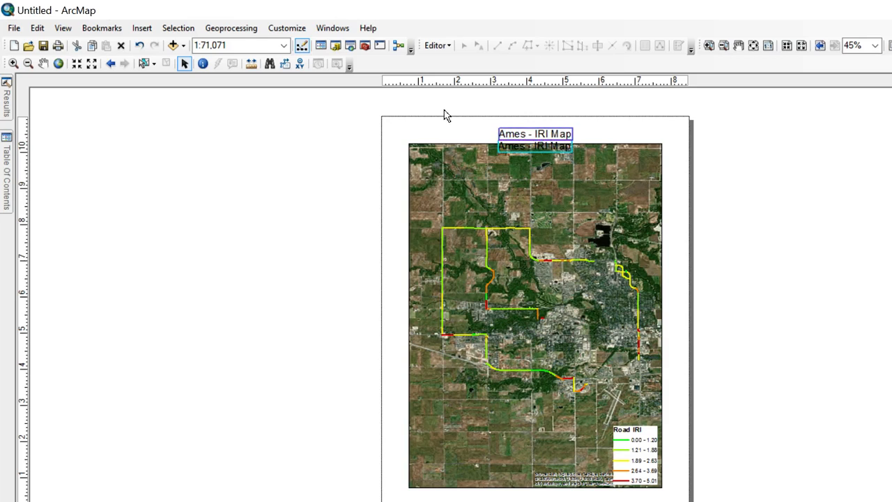
- Insert the ESRI North 2 north arrow and place it just outside the map frame's lower-left corner
left_click(142, 27)
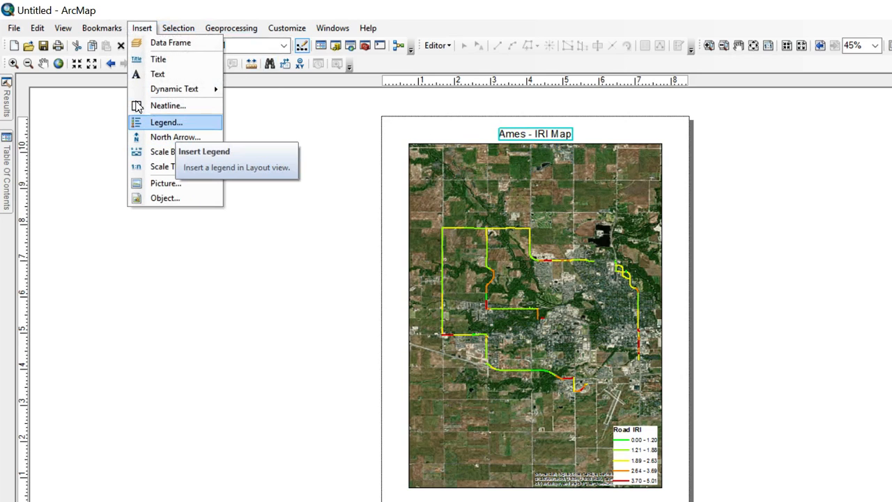
left_click(136, 138)
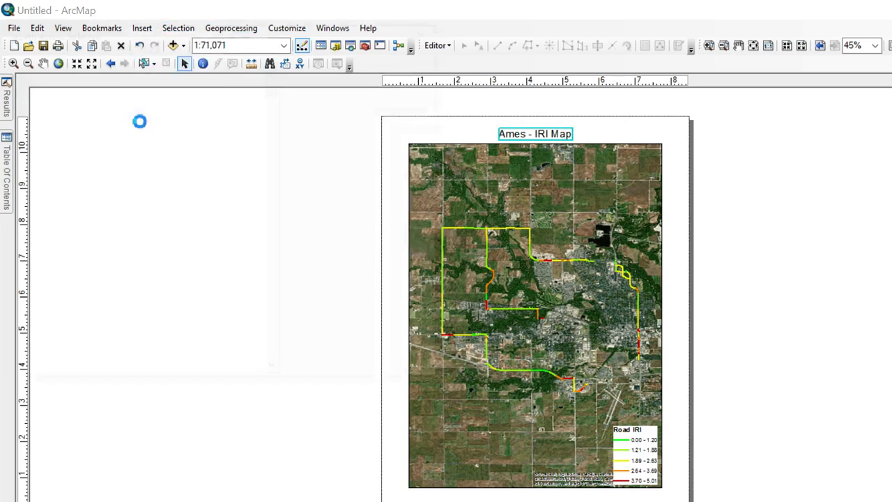
left_click(56, 92)
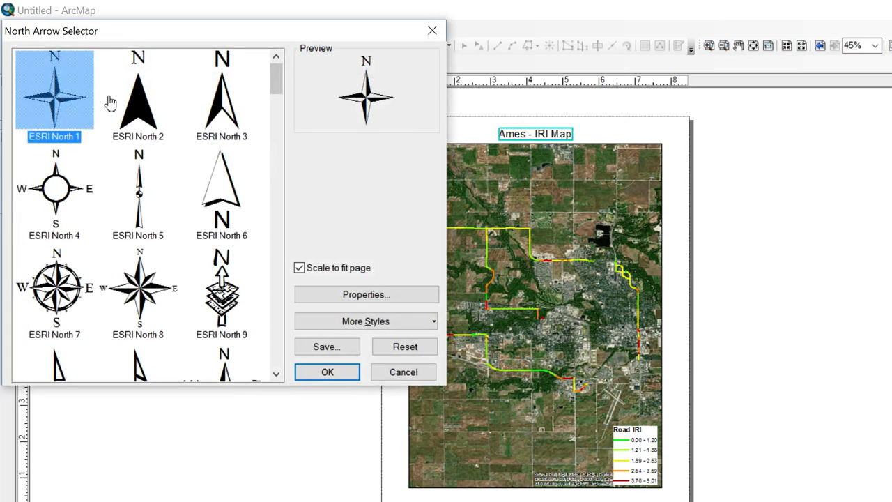
left_click(126, 112)
left_click(327, 372)
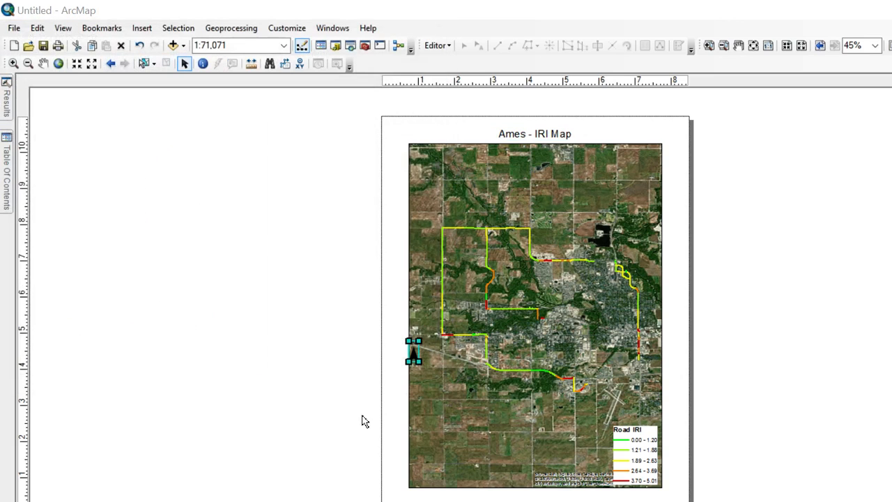
left_click_drag(348, 298, 335, 410)
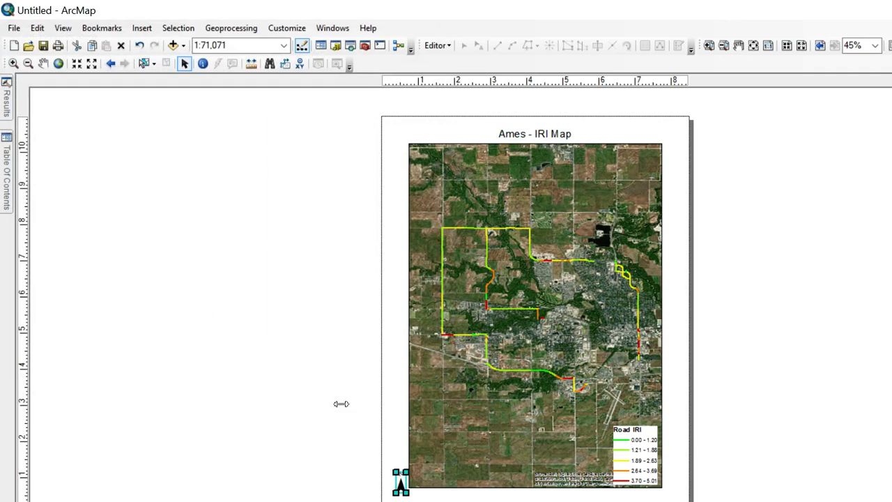
- Insert an Alternating Scale Bar 2 scale bar and place it below the map frame beside the north arrow
left_click(142, 28)
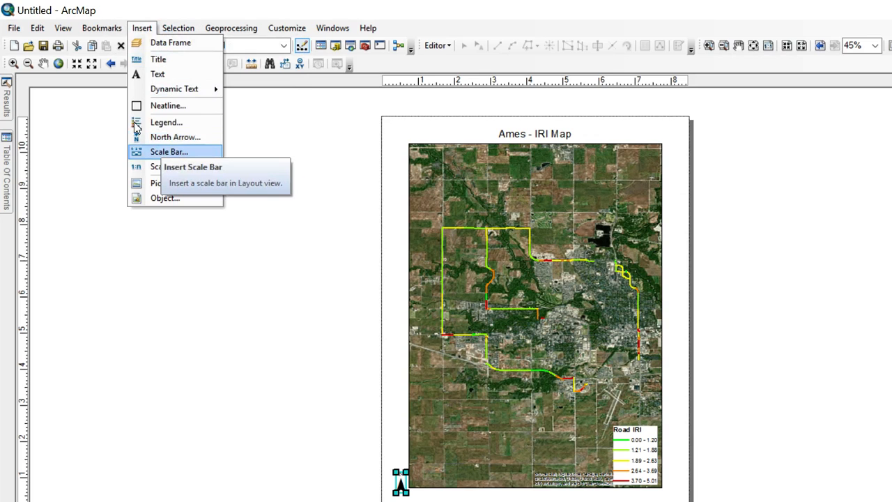
left_click(147, 152)
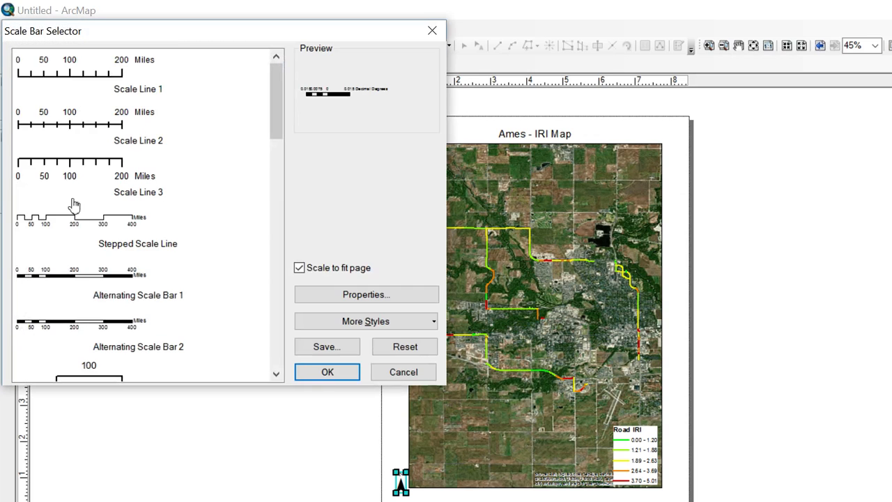
double_click(260, 319)
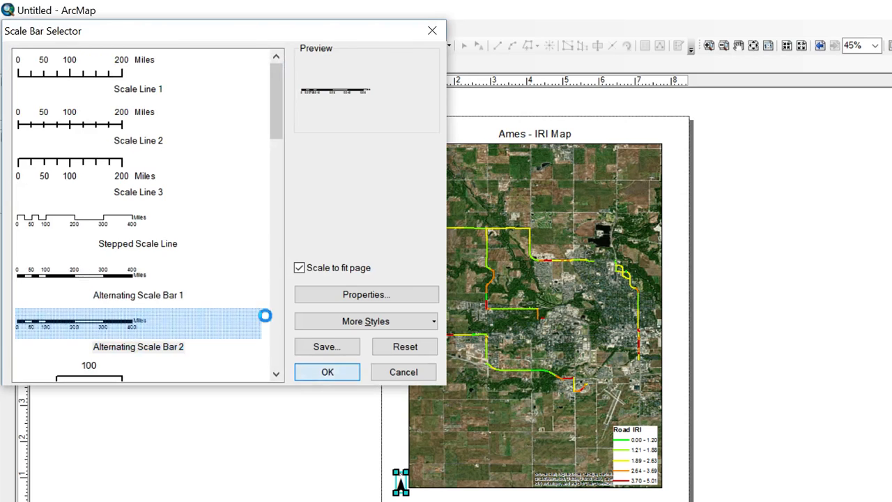
left_click_drag(467, 252, 419, 413)
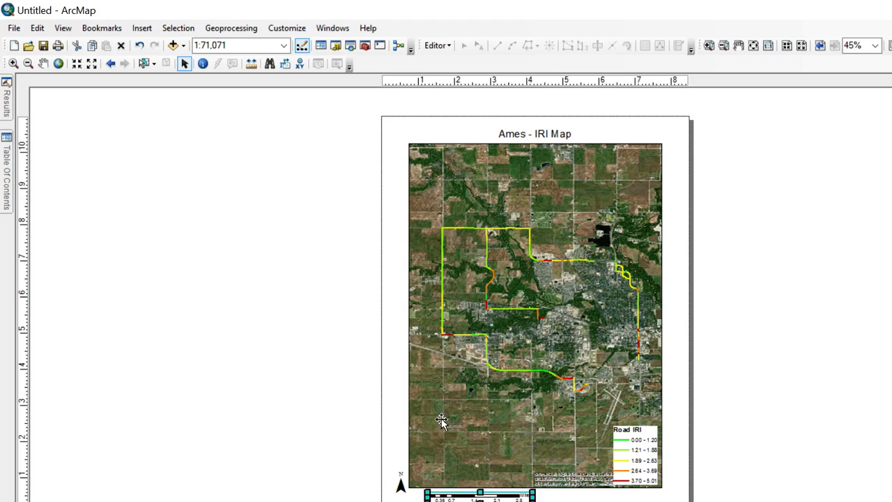
left_click(286, 315)
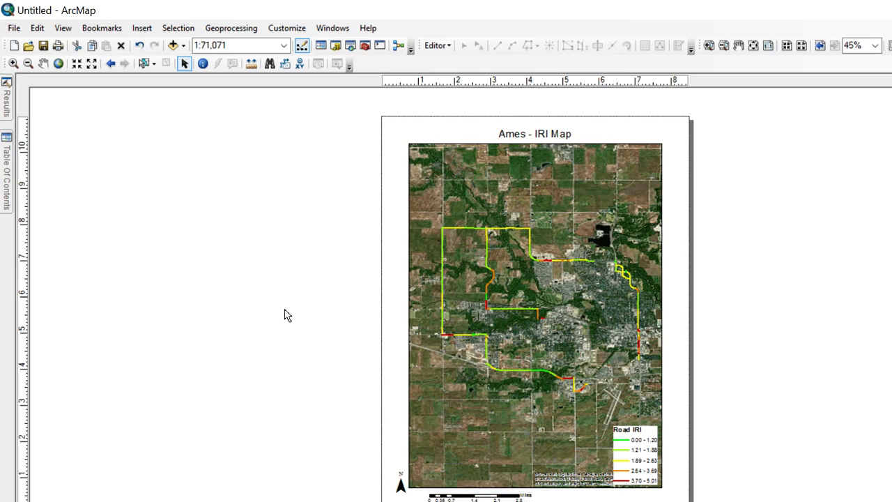
- Start exporting the map in PDF format, with the IRI Tutorial folder on the Desktop as the destination
left_click(11, 29)
left_click(61, 231)
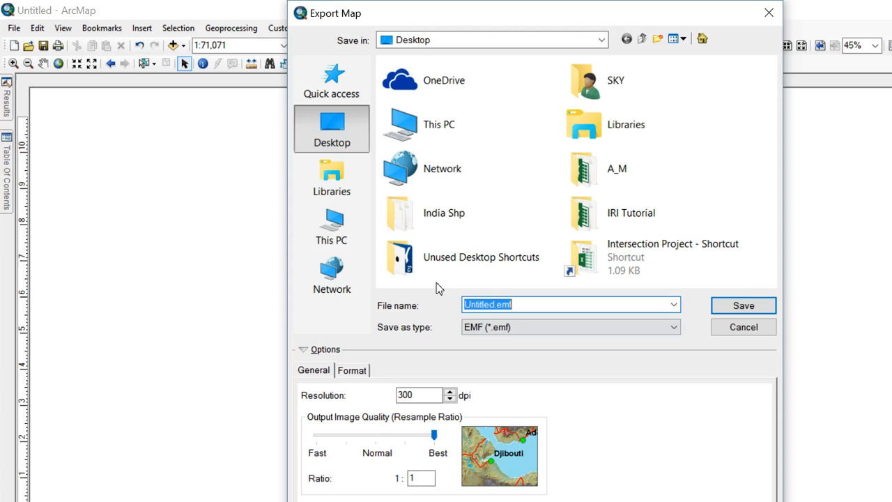
left_click(524, 327)
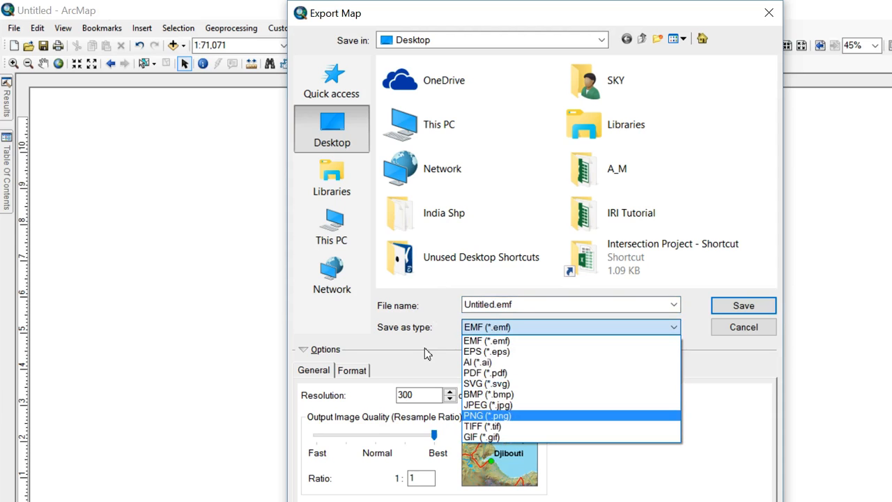
left_click(485, 373)
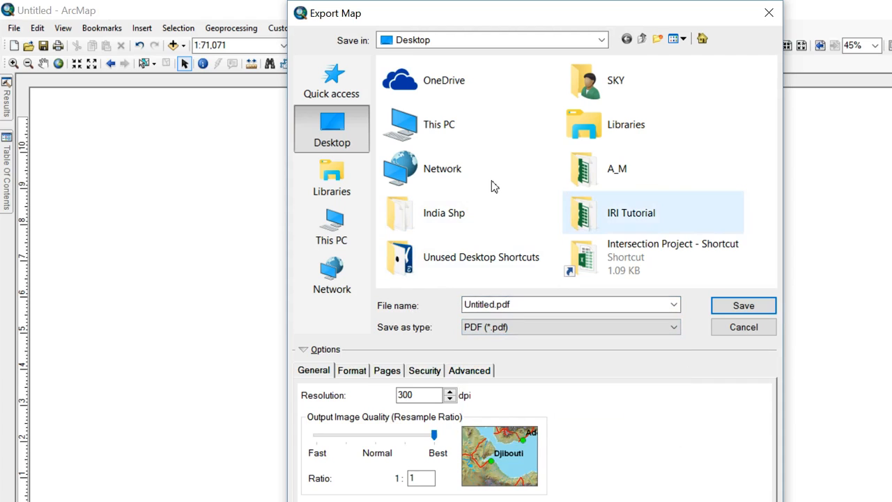
double_click(631, 213)
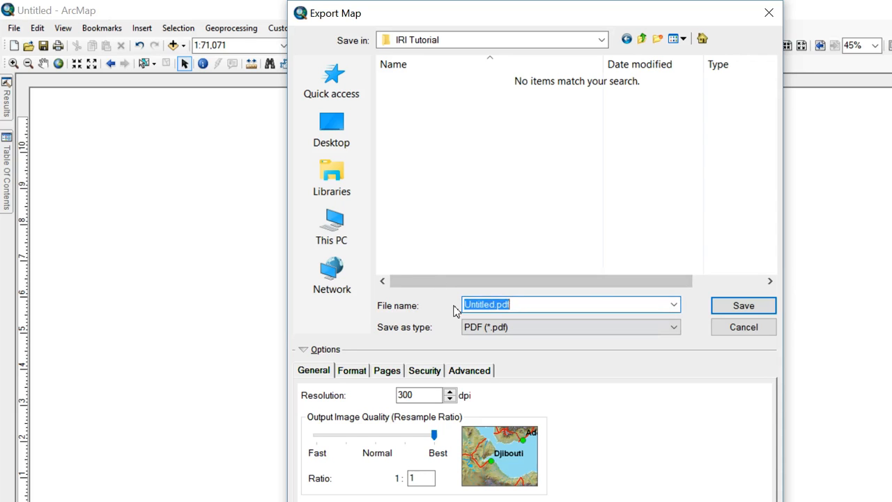
- Name the exported file Ames IRI and save the PDF
type("I")
key("BackSpace")
type("AM")
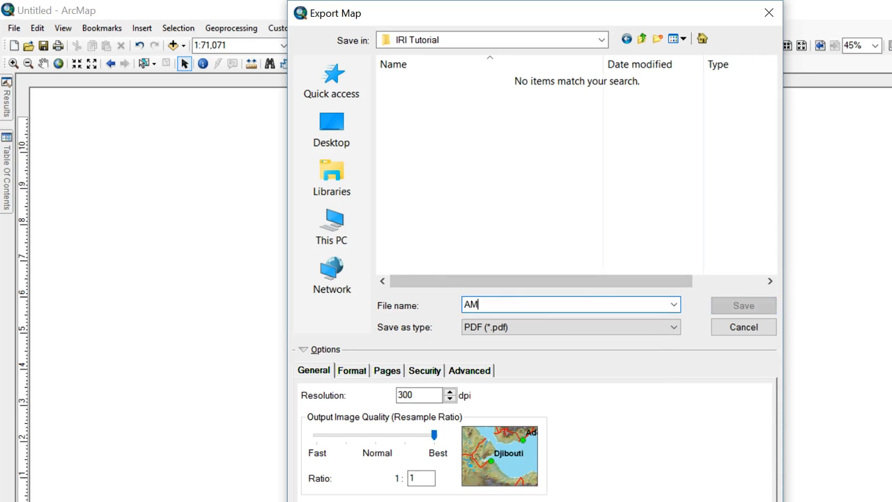
type("es IR")
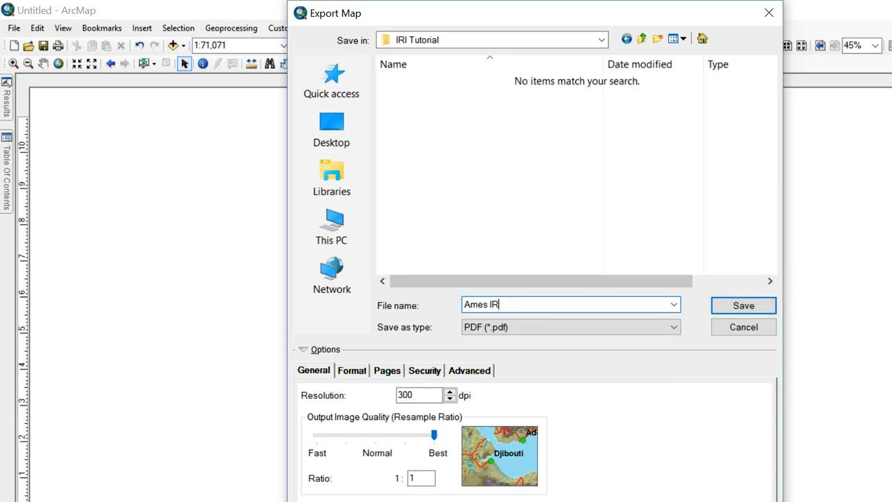
type("I")
key("Return")
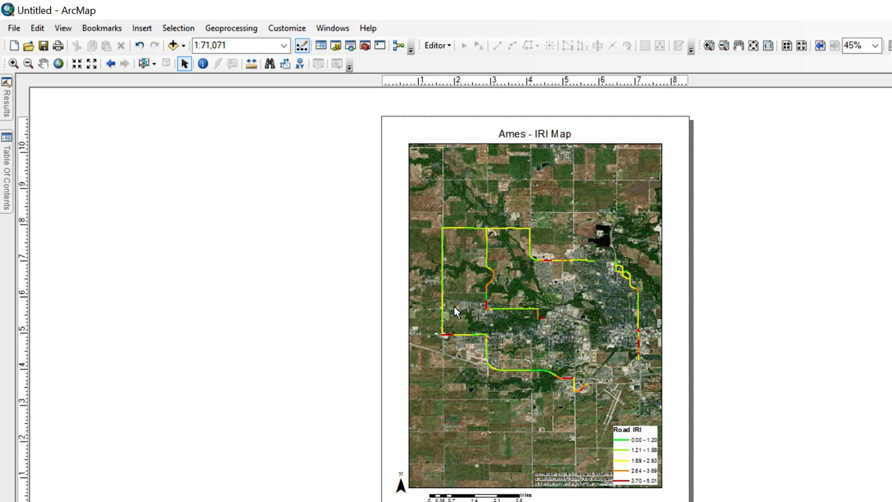
- Switch to File Explorer and open Ames IRI.pdf from the IRI Tutorial folder
key("super+e")
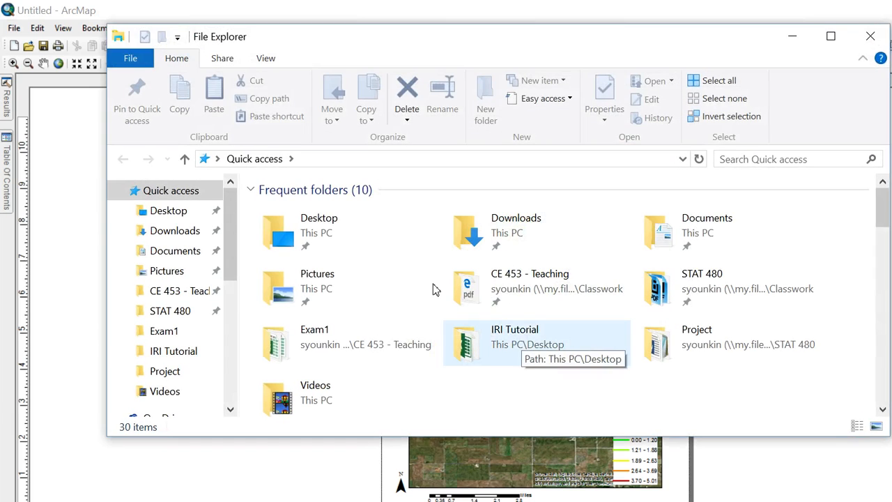
double_click(434, 289)
double_click(267, 211)
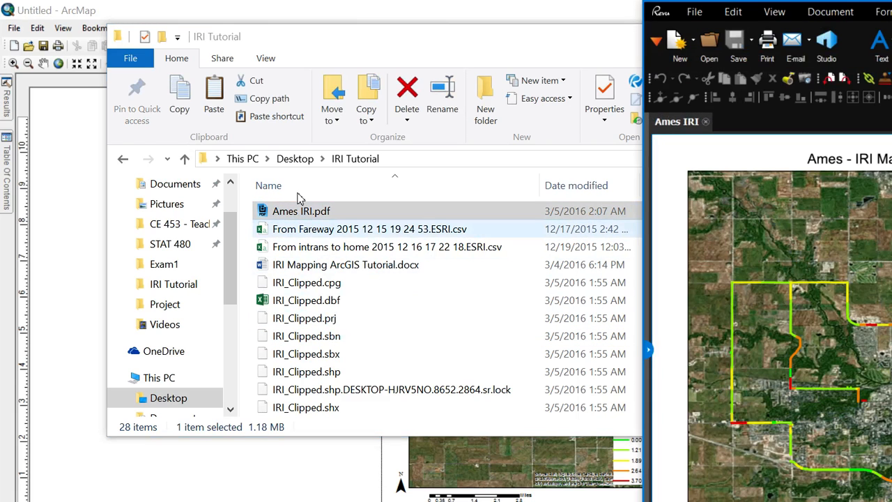
- Examine the exported PDF map, including the road segments, Road IRI legend, north arrow and scale bar
scroll(301, 209, "down", 5)
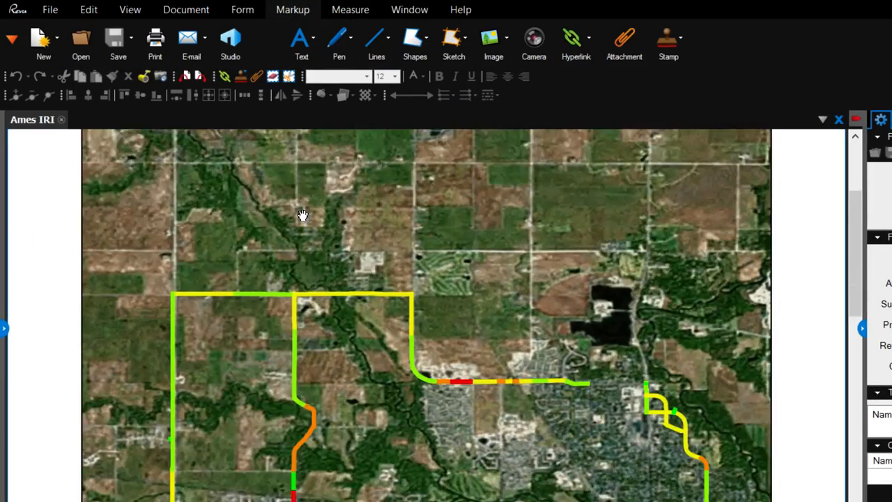
scroll(302, 215, "down", 3)
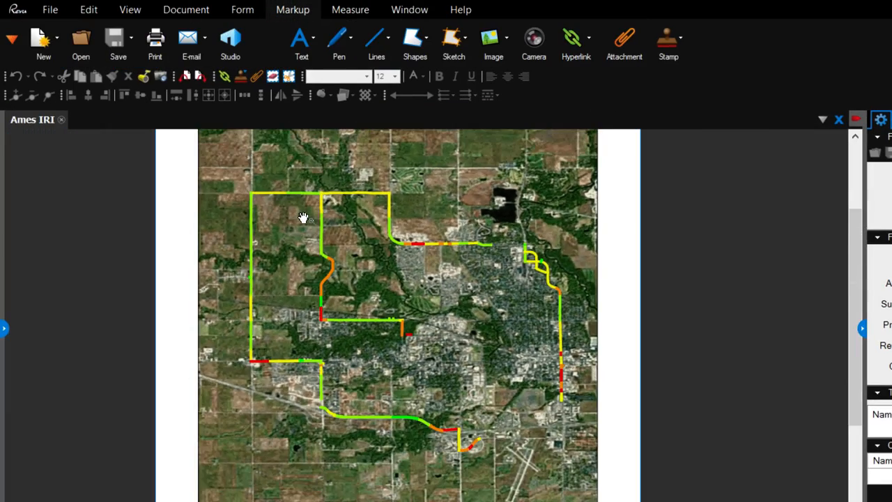
scroll(424, 315, "up", 5)
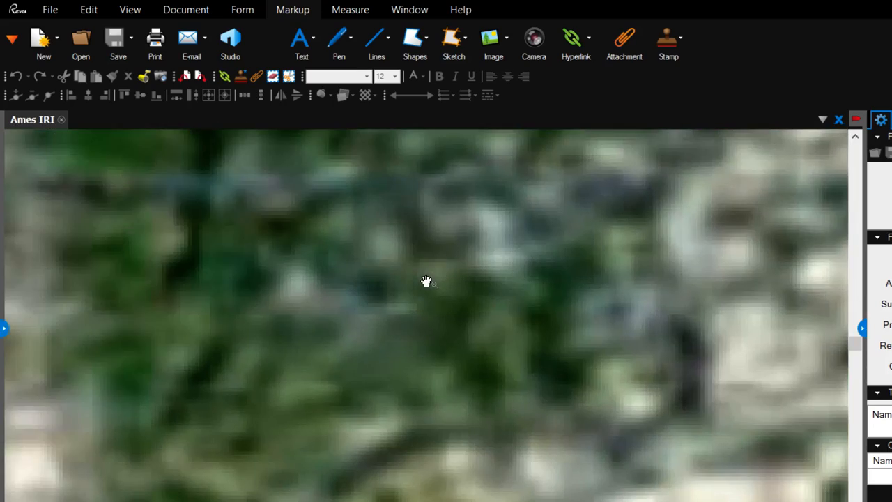
scroll(426, 282, "down", 4)
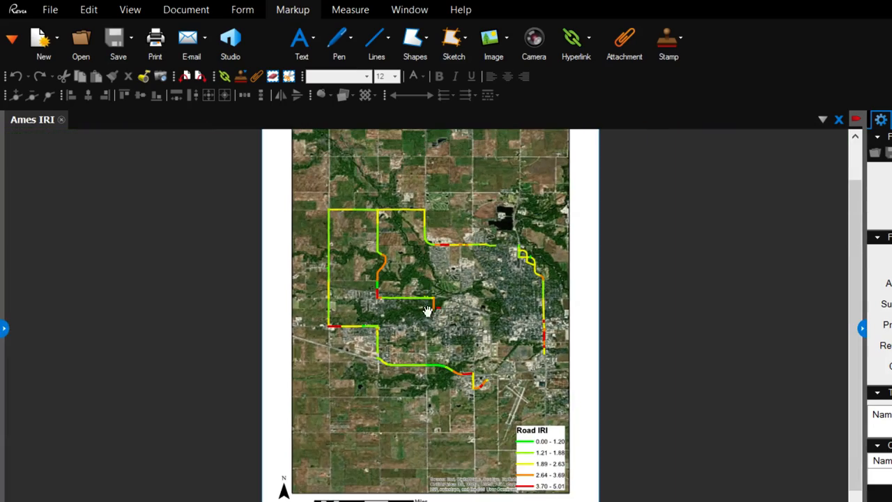
scroll(447, 394, "up", 5)
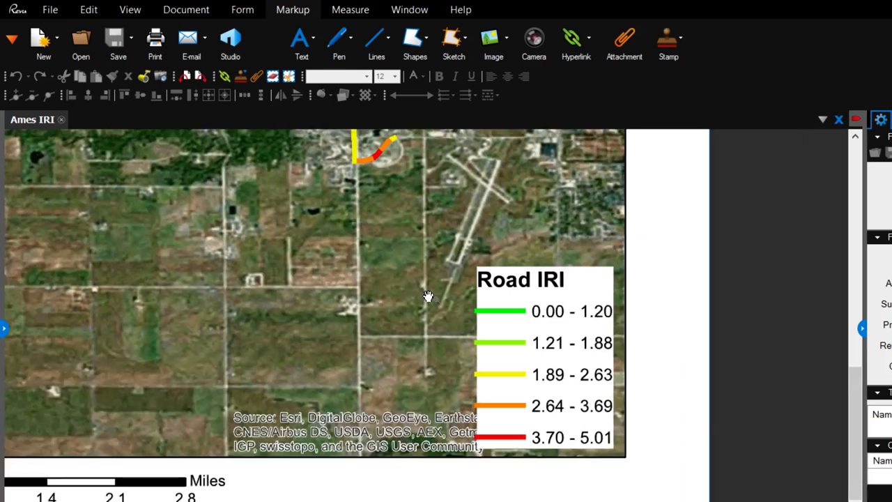
scroll(428, 293, "down", 4)
scroll(426, 296, "down", 5)
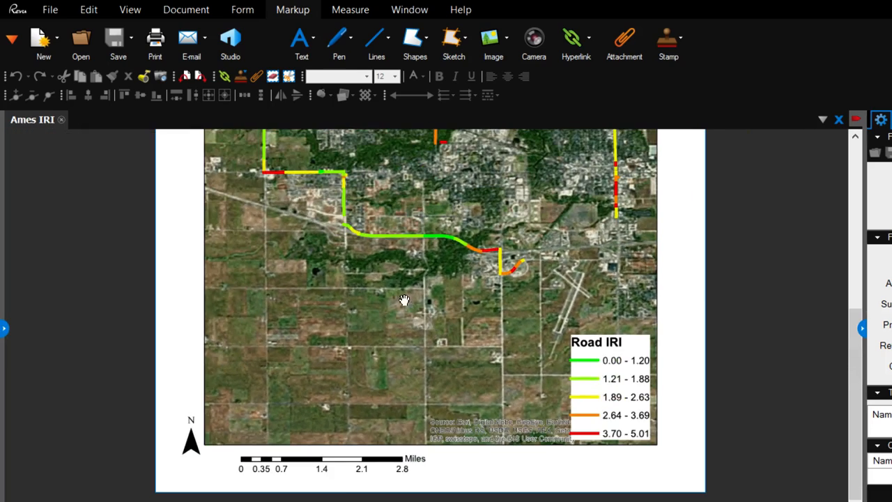
scroll(404, 299, "down", 3)
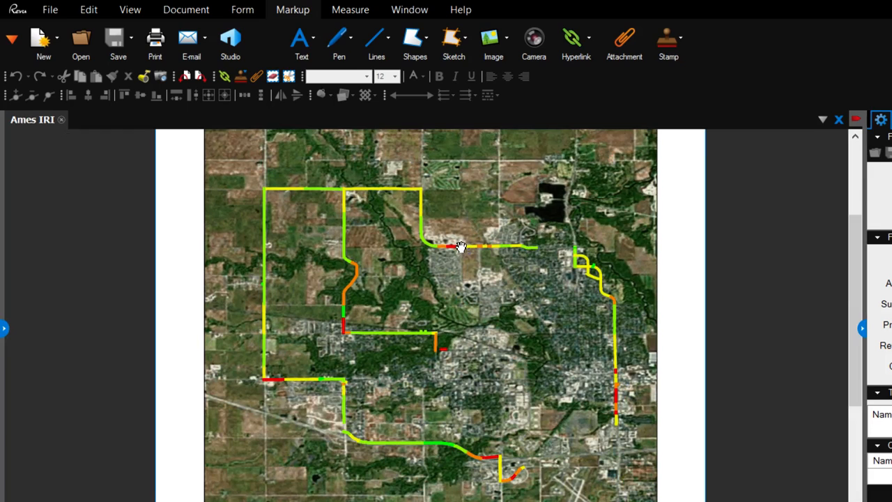
scroll(446, 286, "down", 3)
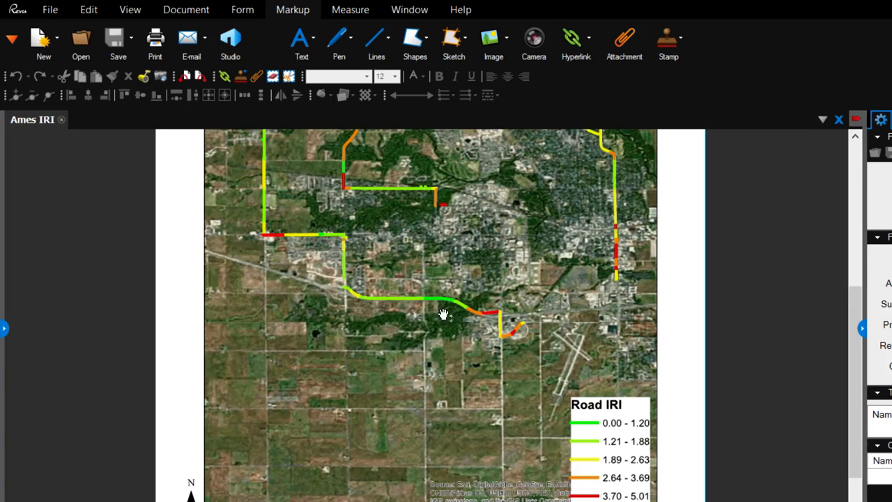
left_click(572, 493)
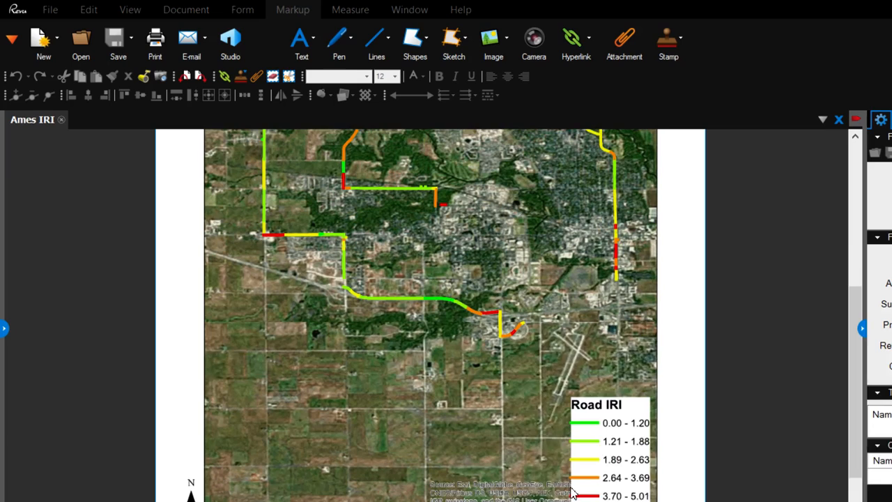